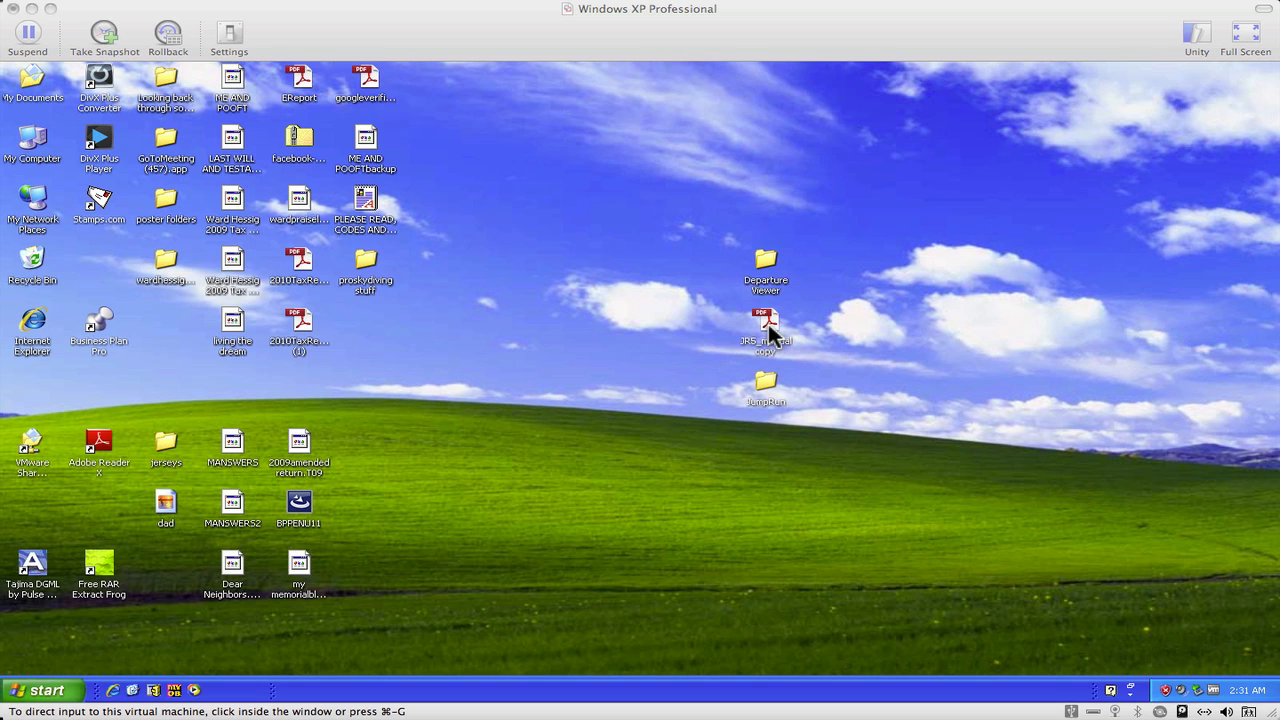
- Move the JR5_manual copy PDF icon slightly aside on the desktop, open the file and reduce its zoom to 75%
left_click_drag(775, 338, 845, 336)
double_click(845, 336)
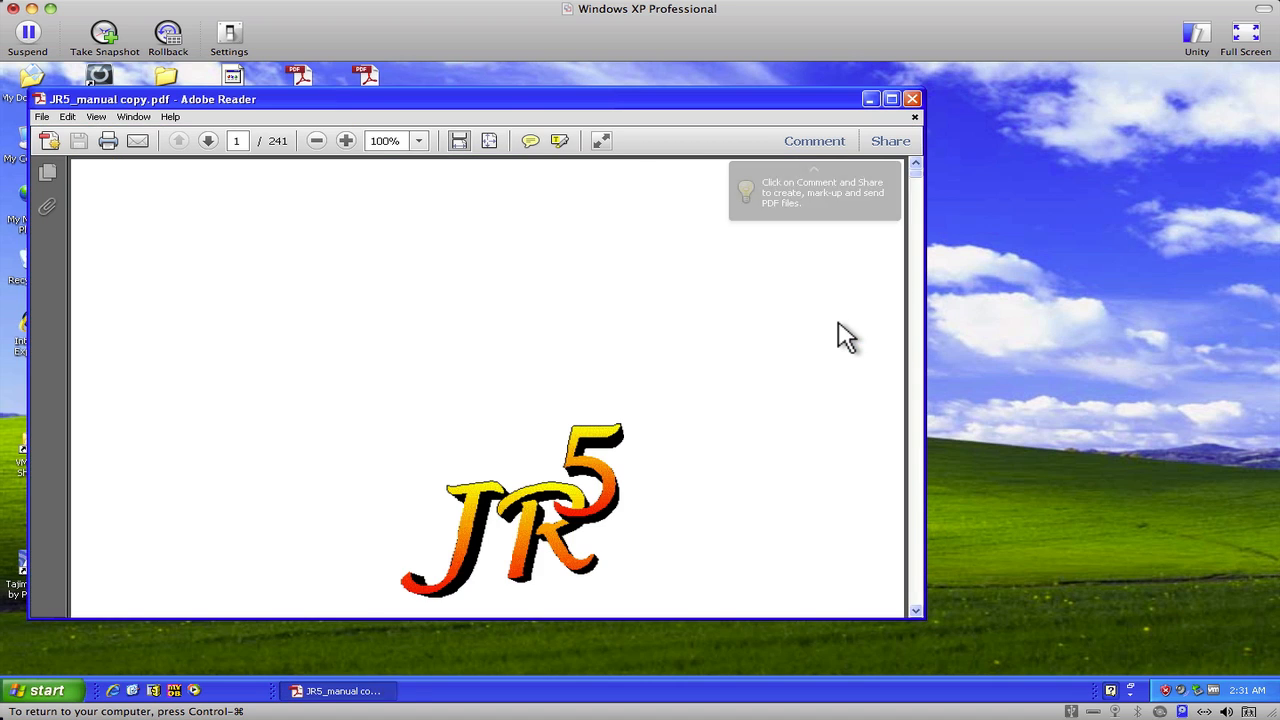
scroll(688, 410, "down", 4)
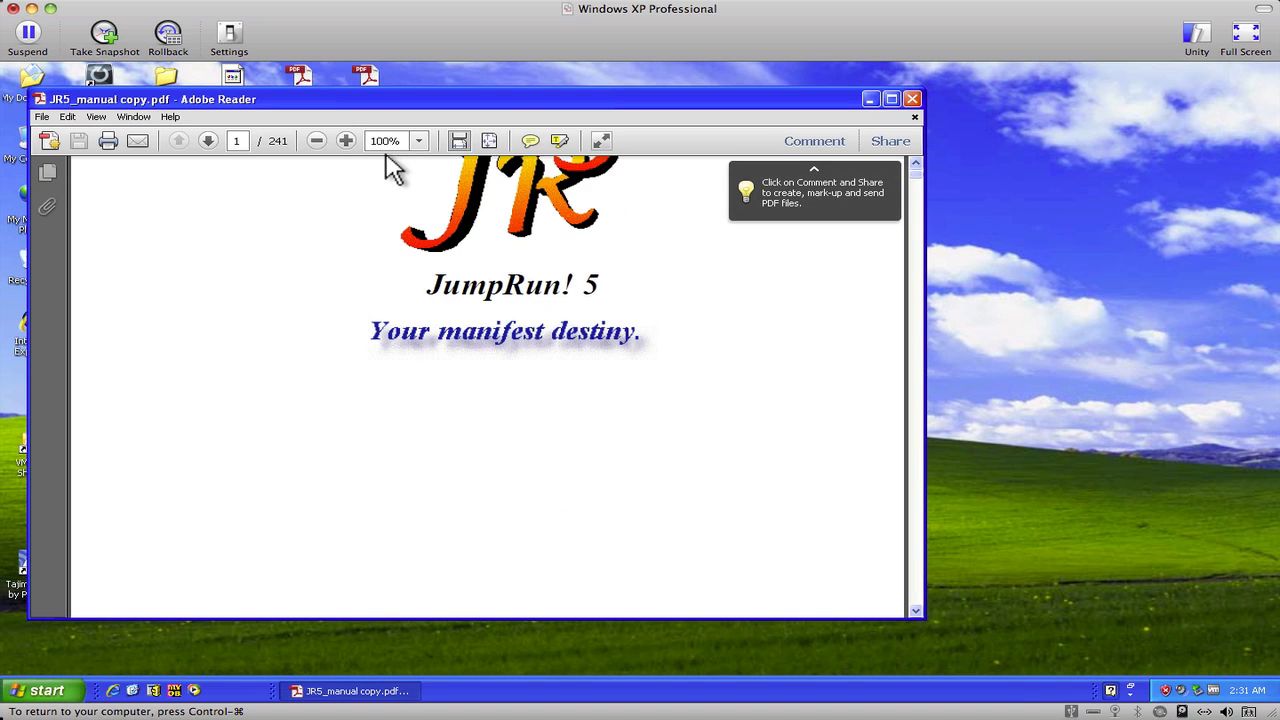
left_click(318, 142)
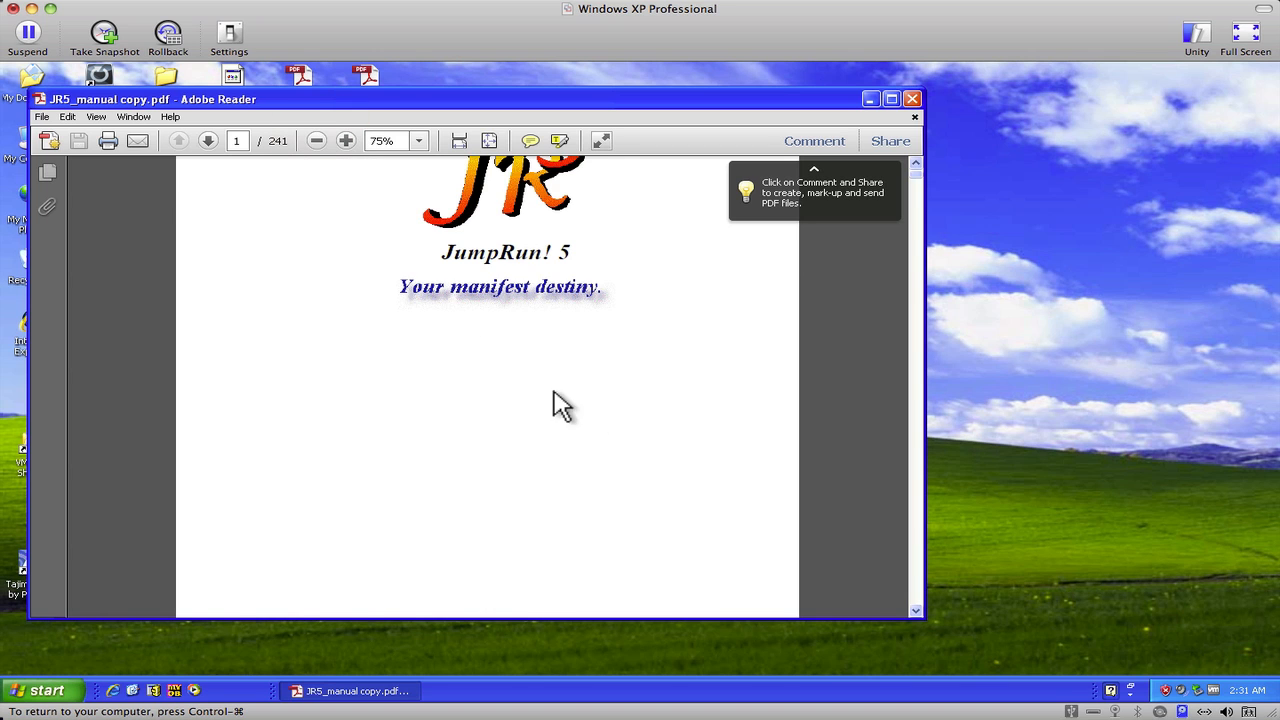
- Skim the front matter and table of contents of the JumpRun! 5 manual
scroll(553, 400, "down", 6)
scroll(474, 350, "down", 9)
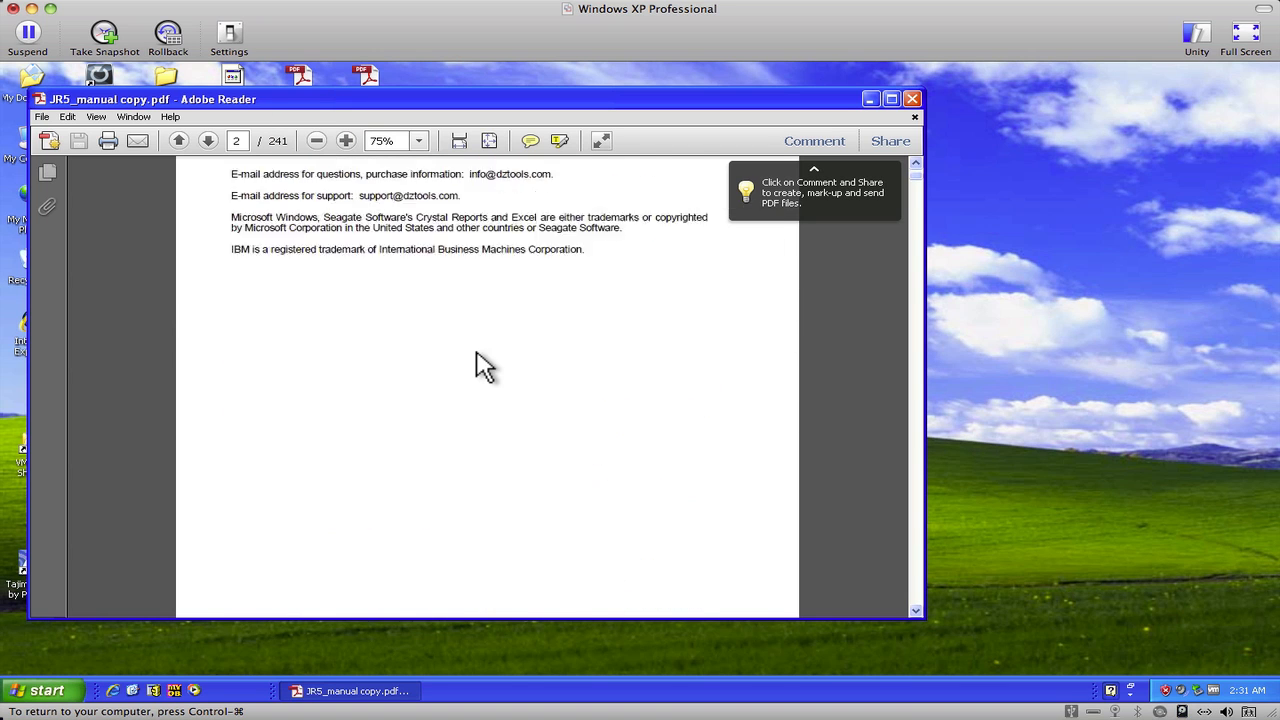
scroll(477, 352, "down", 10)
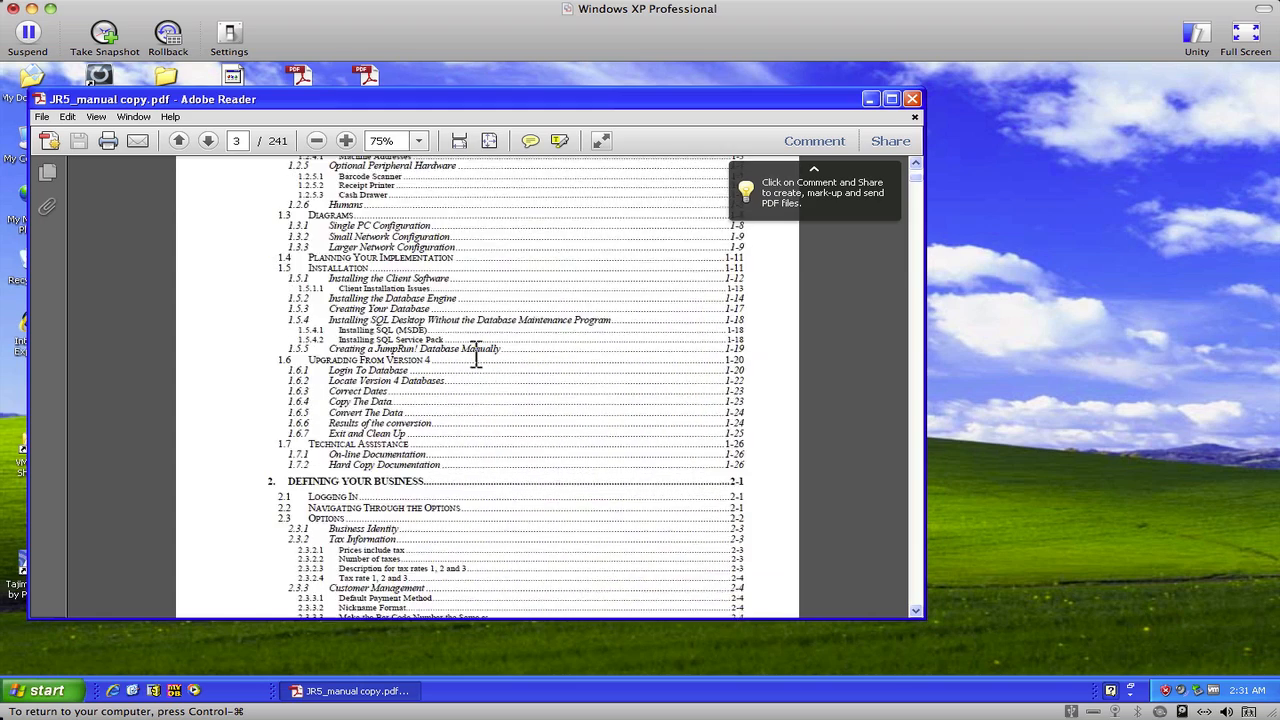
scroll(476, 352, "down", 10)
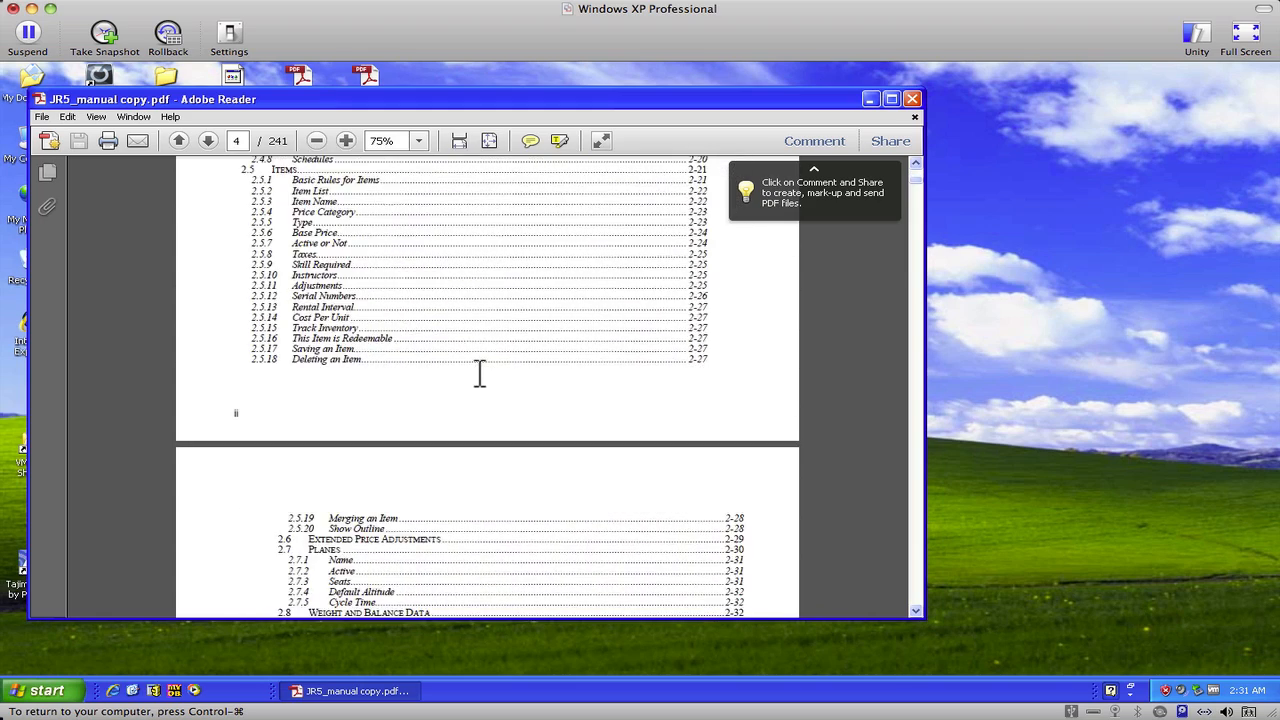
scroll(480, 375, "down", 4)
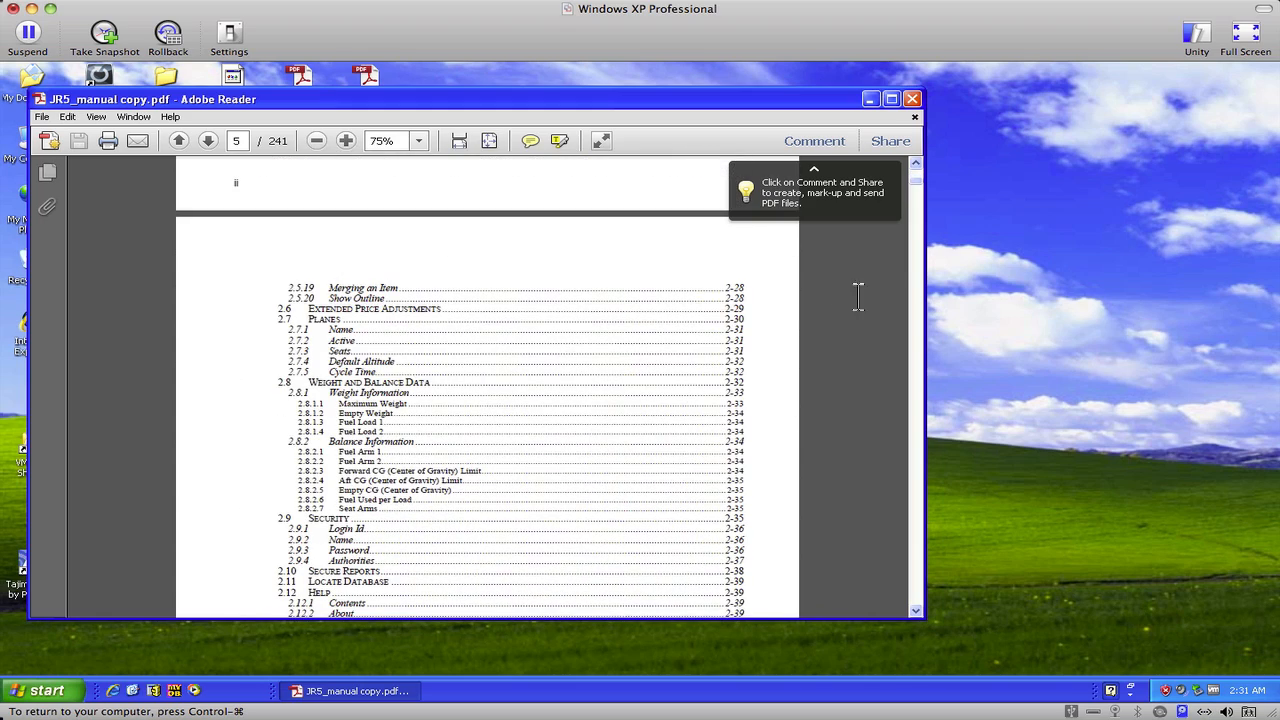
scroll(749, 457, "down", 15)
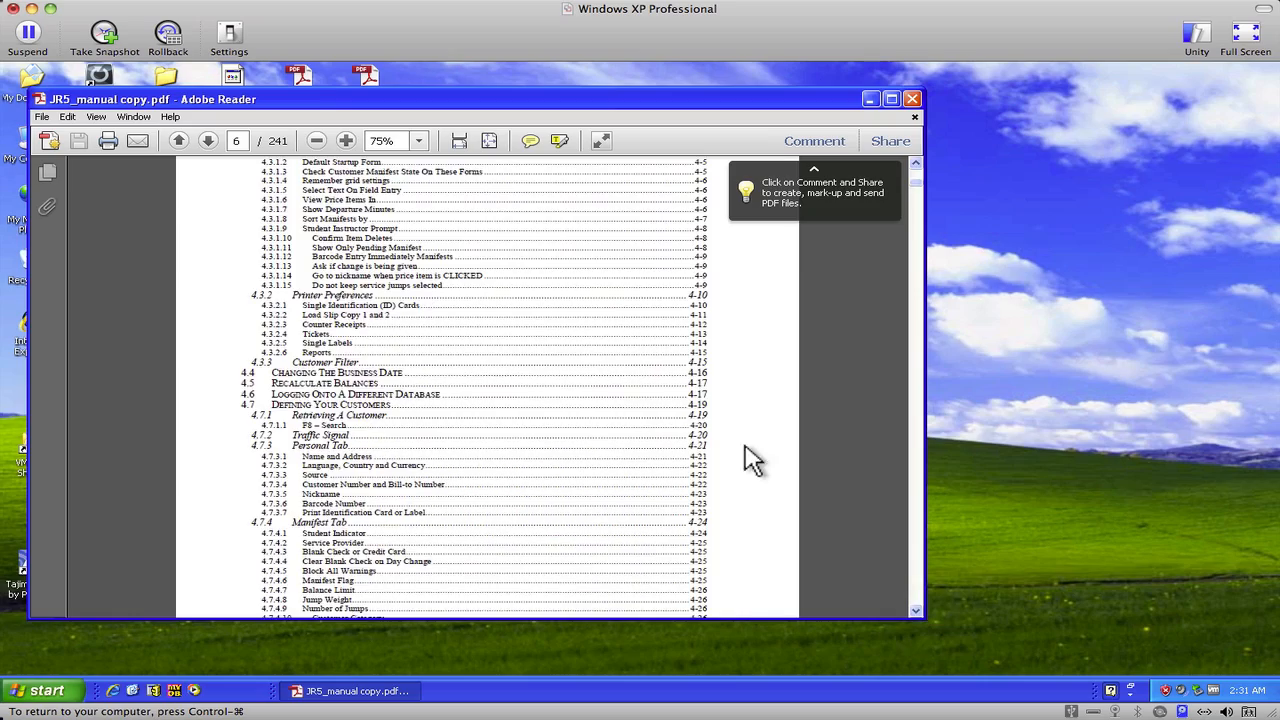
scroll(688, 460, "down", 9)
scroll(688, 460, "down", 20)
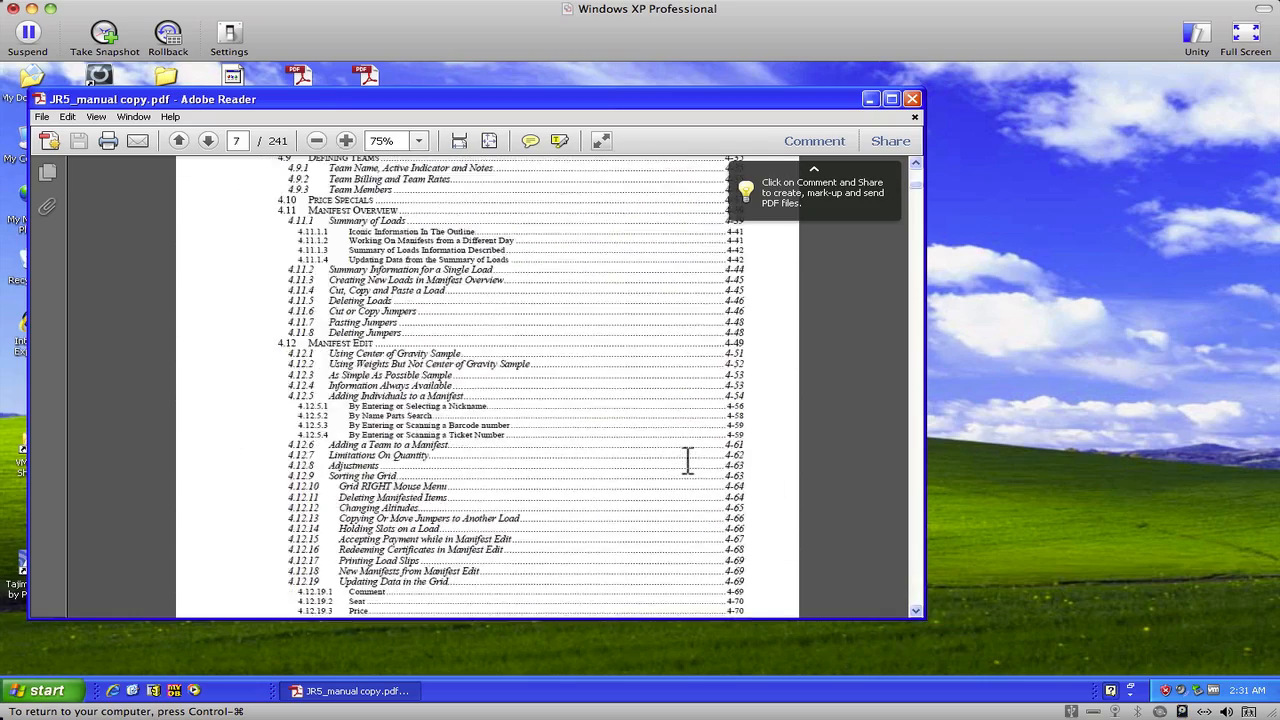
scroll(688, 460, "down", 20)
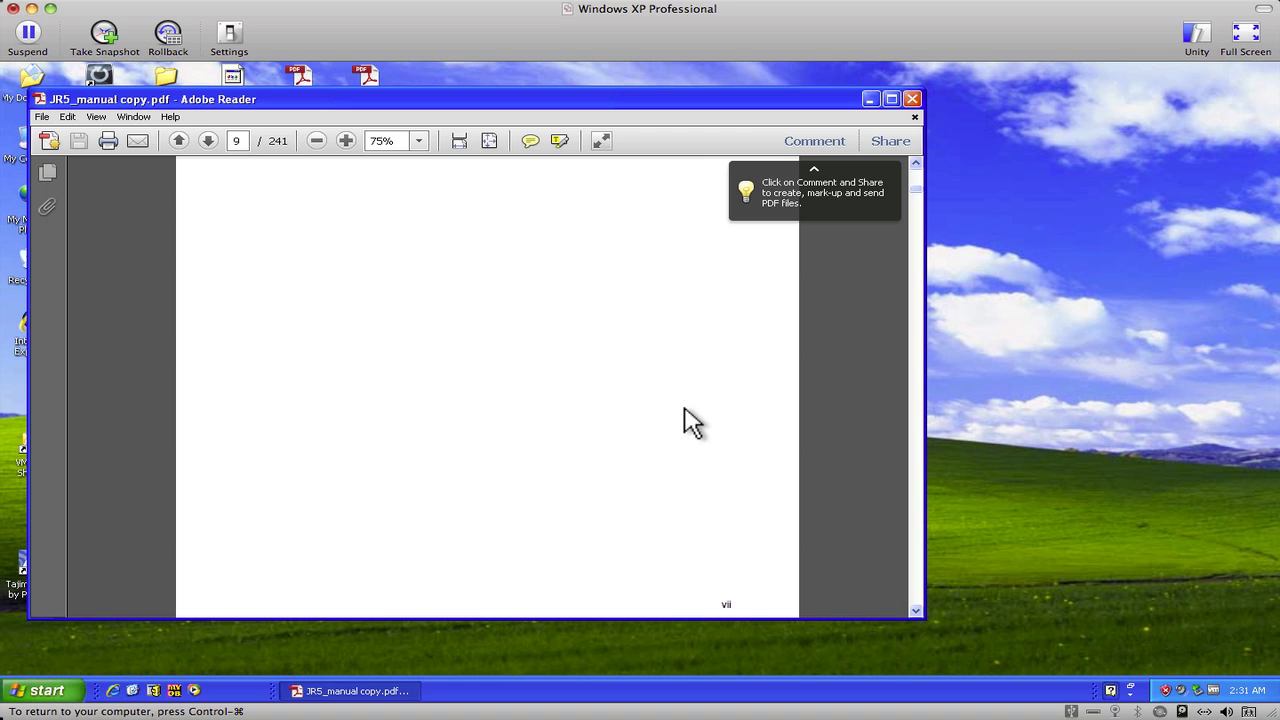
scroll(684, 410, "down", 5)
- Read the Getting Started overview and the System Requirements for the different drop zone sizes in the manual
left_click_drag(640, 112, 788, 89)
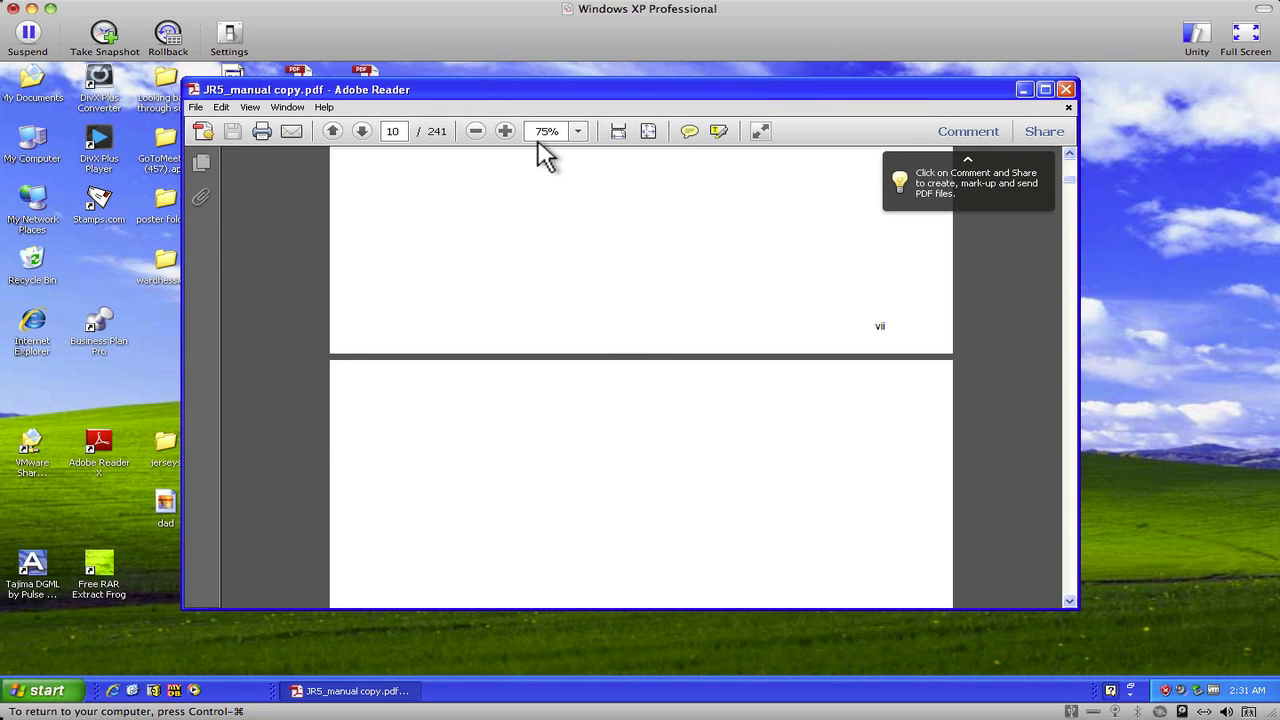
scroll(551, 269, "down", 15)
scroll(555, 270, "down", 5)
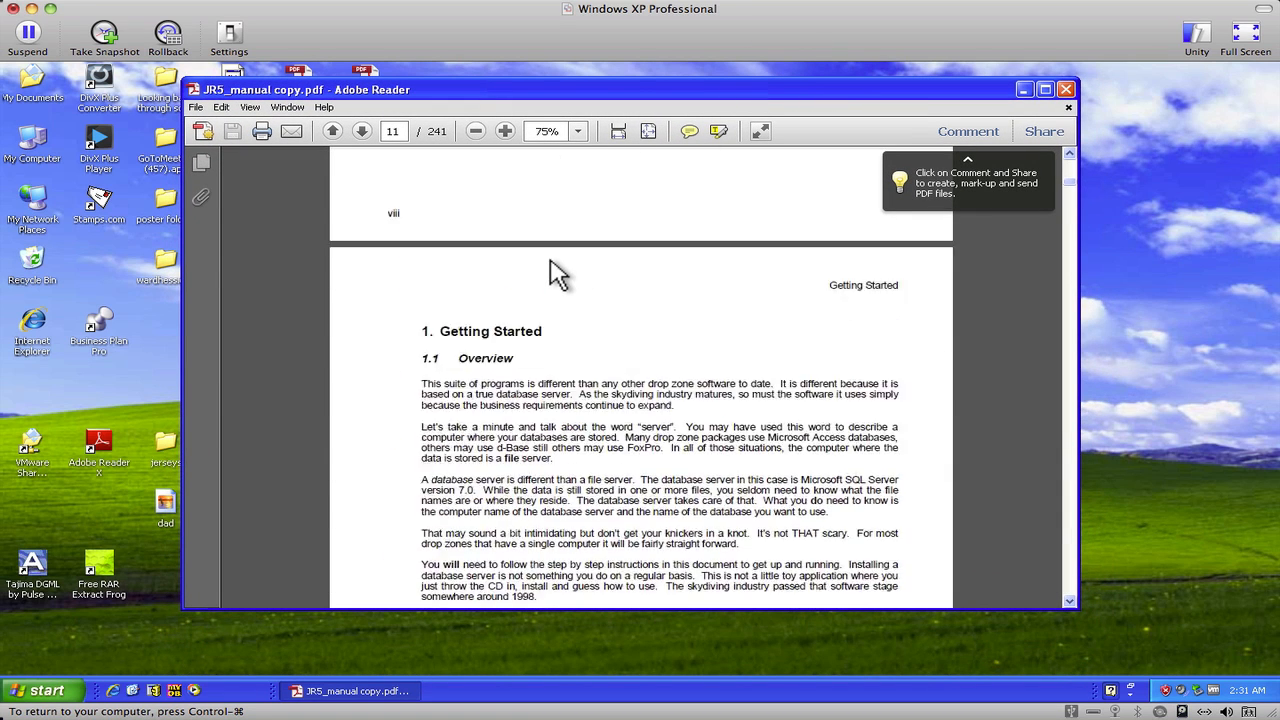
scroll(550, 252, "down", 3)
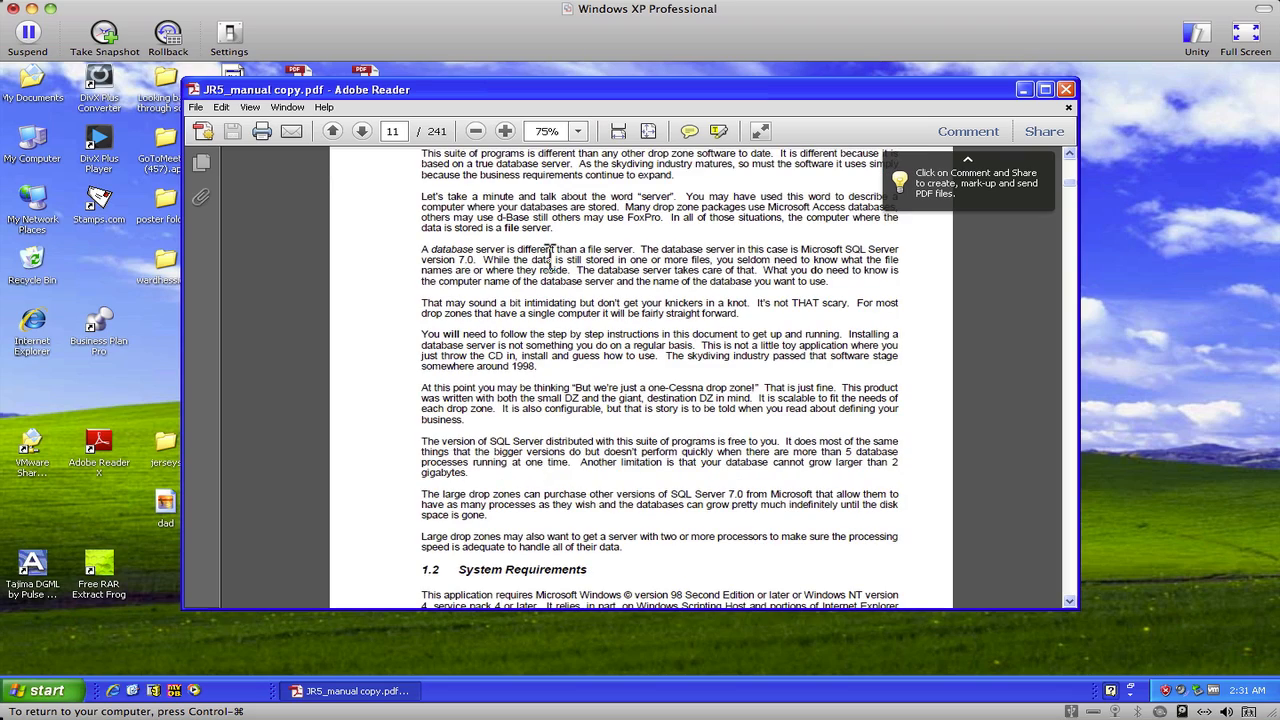
scroll(550, 255, "down", 3)
scroll(550, 260, "down", 9)
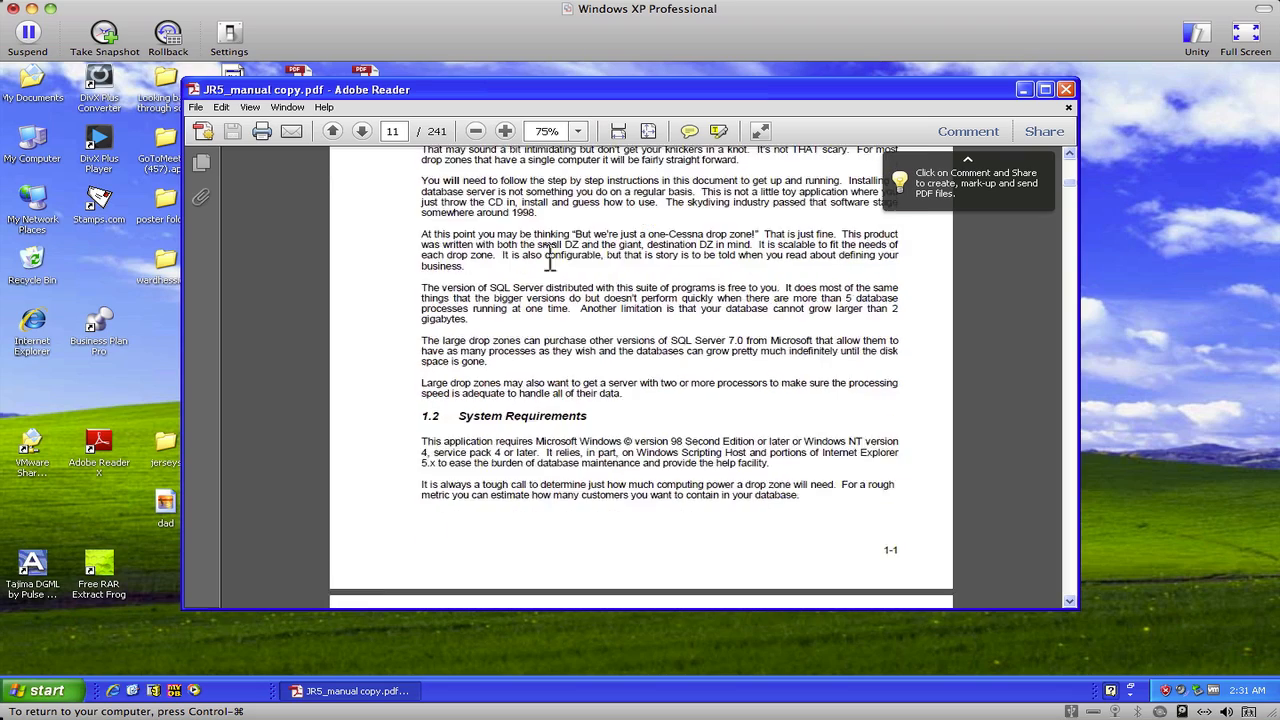
scroll(557, 272, "down", 10)
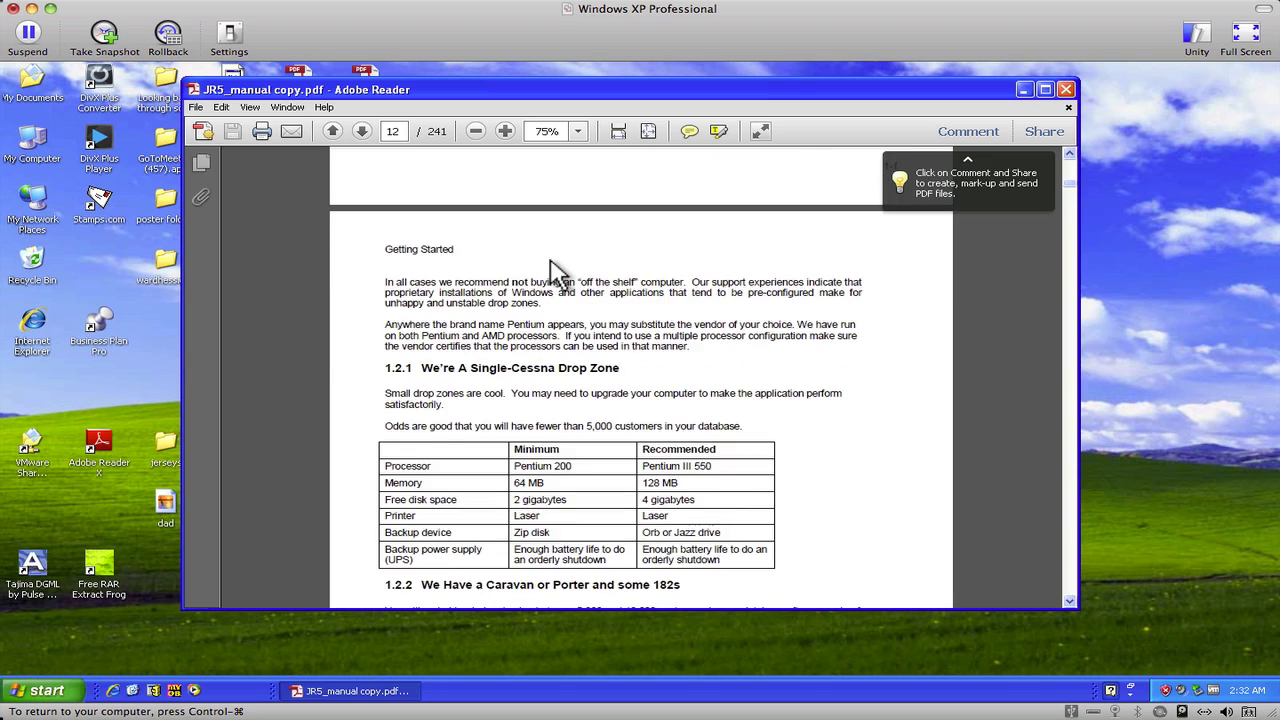
scroll(552, 265, "down", 8)
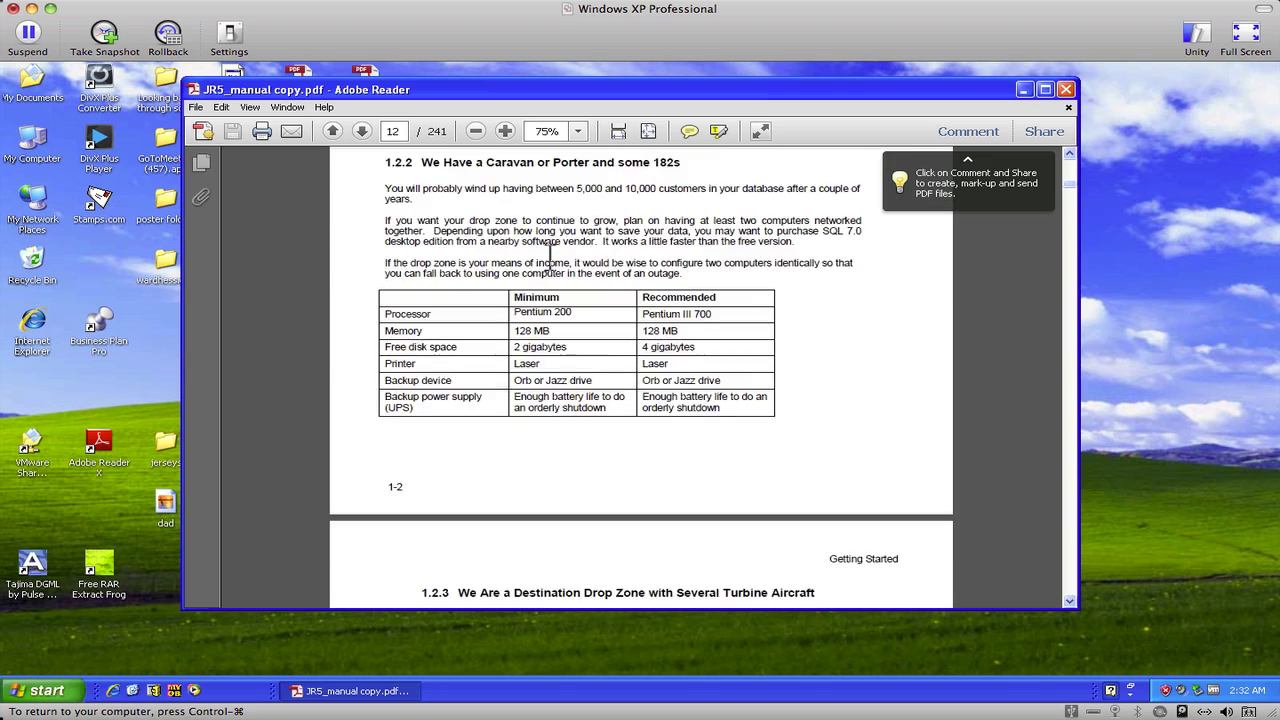
scroll(557, 272, "down", 7)
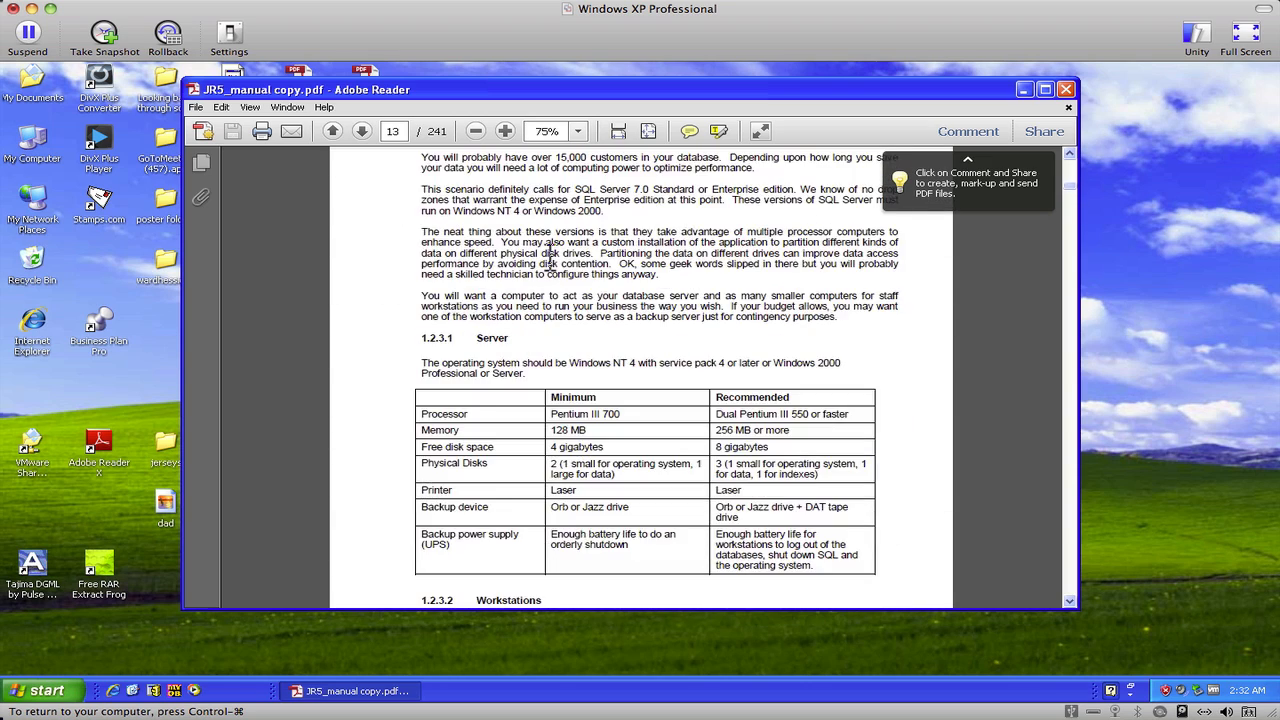
scroll(548, 255, "down", 11)
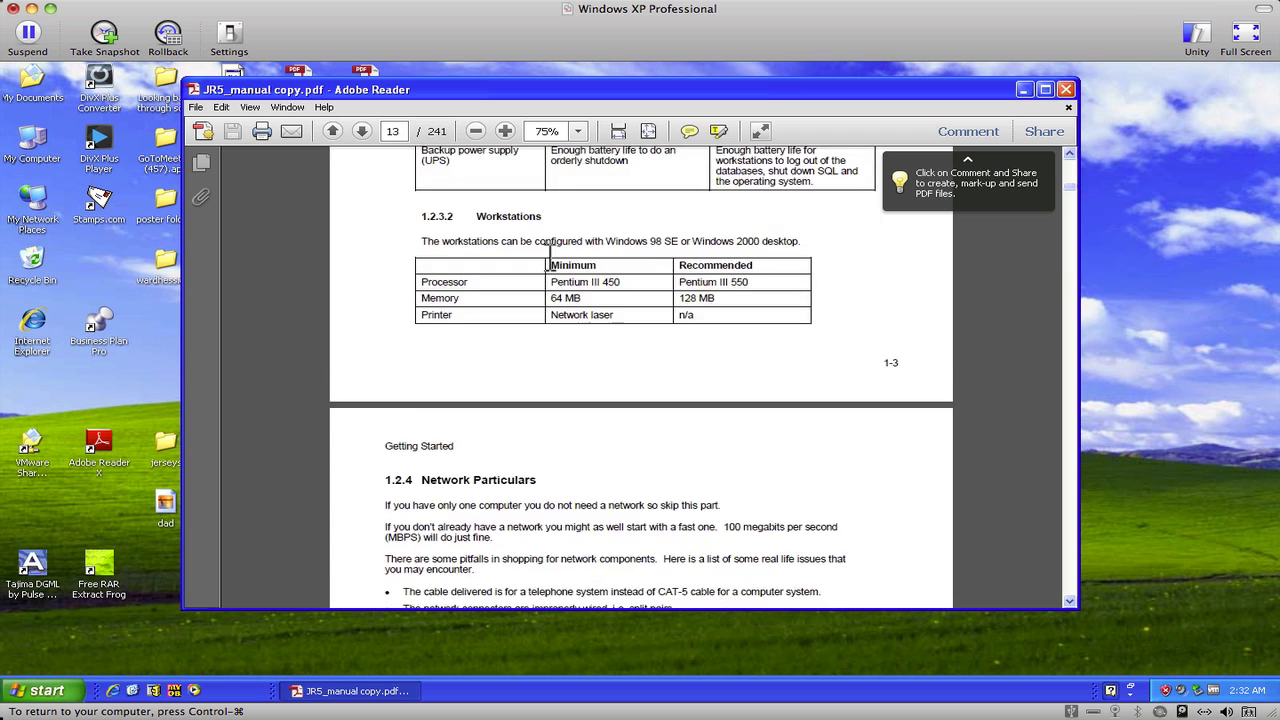
- Read the Network Particulars and Machine Addresses sections of the manual
scroll(551, 262, "down", 3)
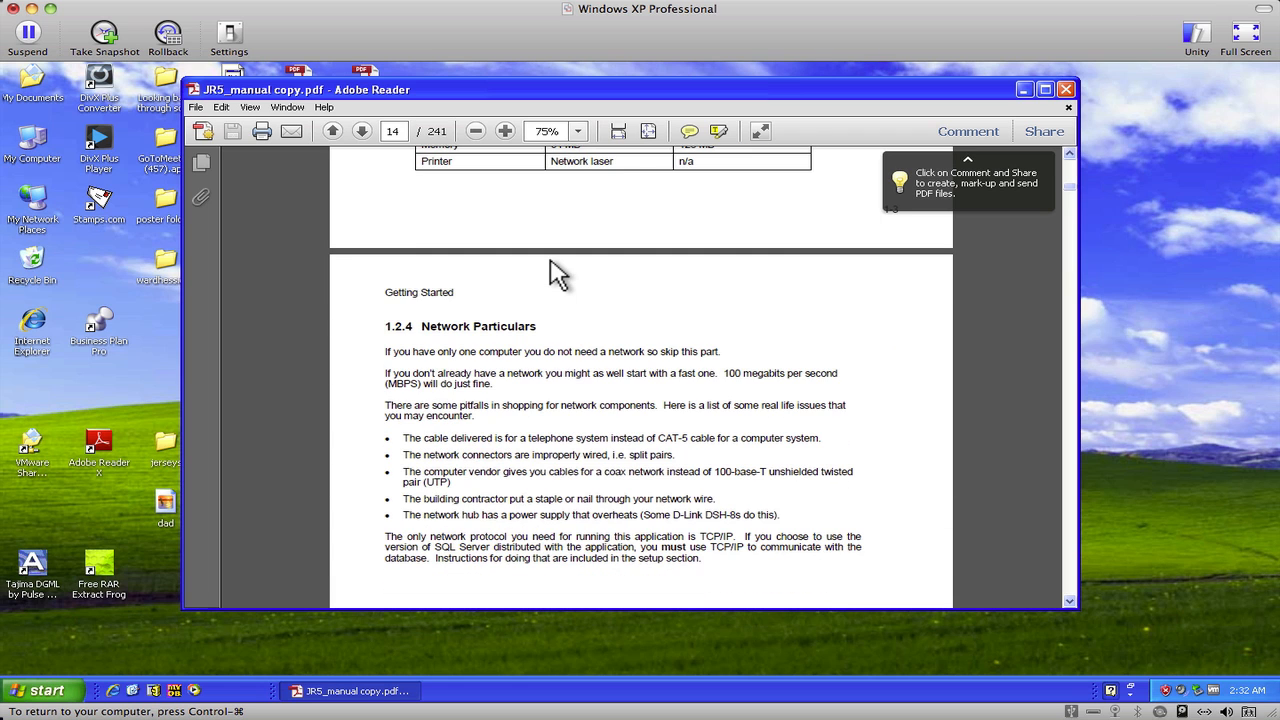
scroll(550, 263, "down", 6)
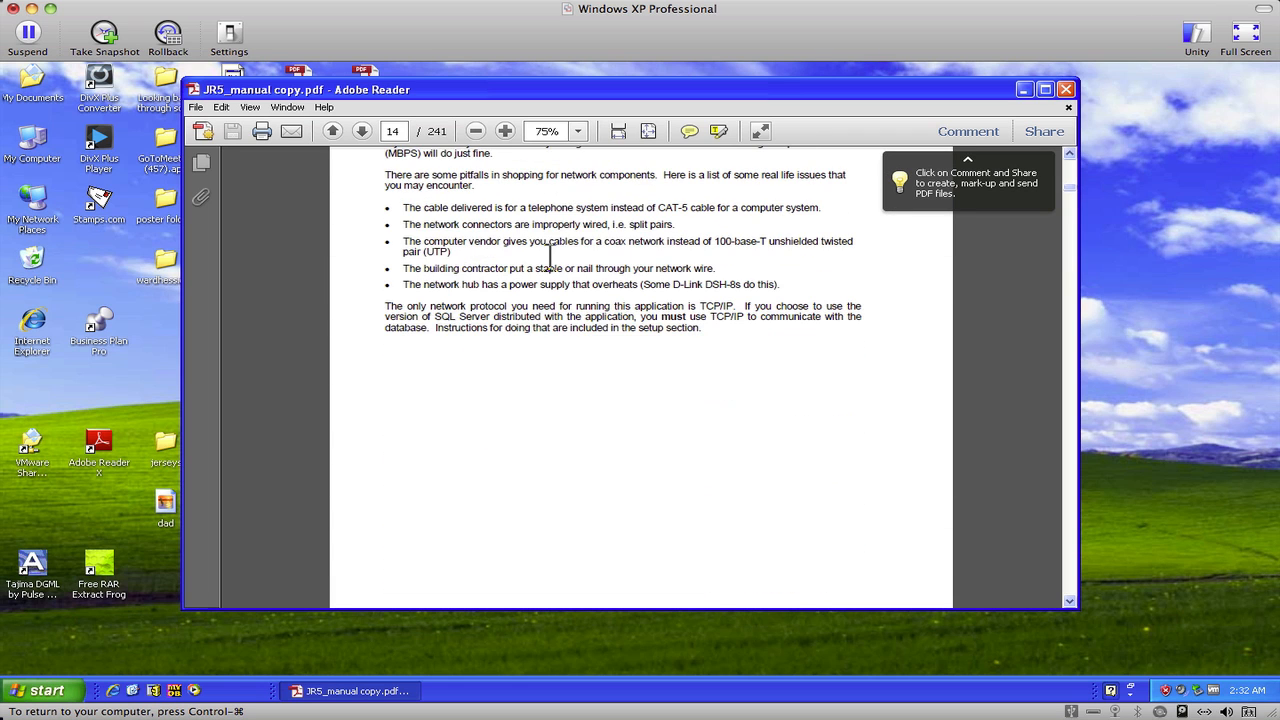
scroll(551, 265, "down", 6)
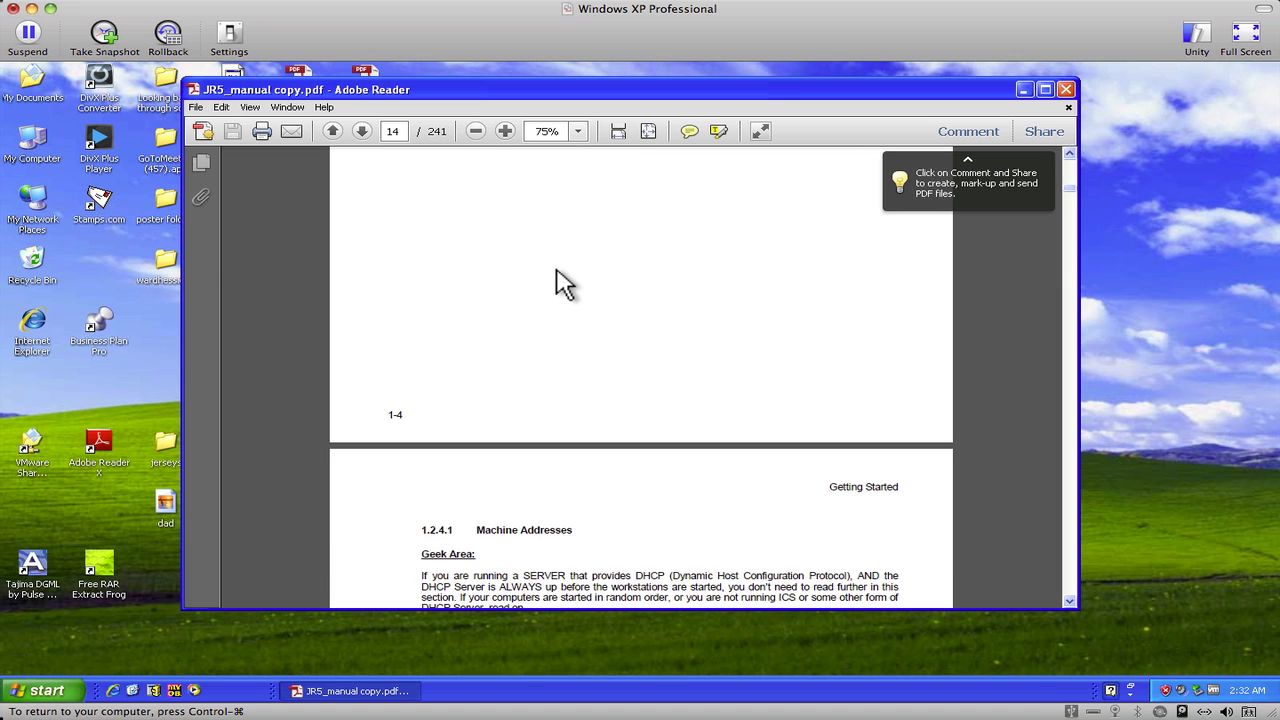
scroll(565, 284, "down", 3)
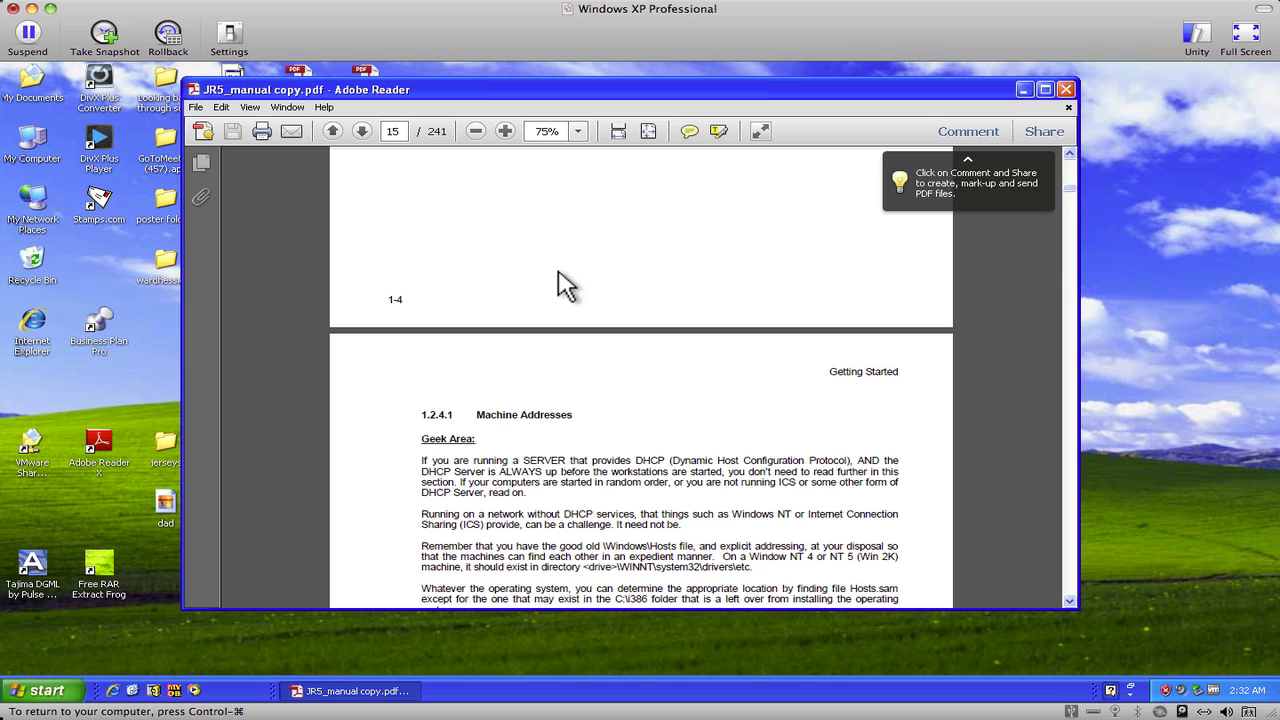
scroll(565, 284, "down", 3)
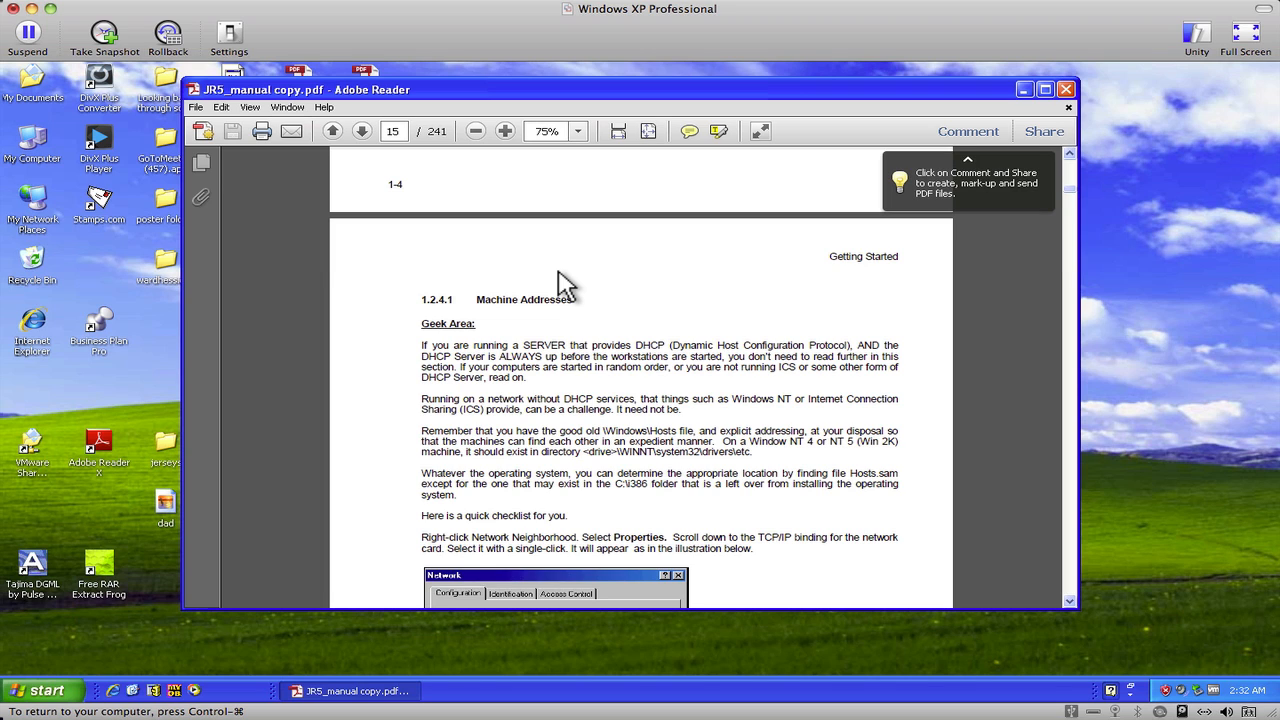
scroll(565, 284, "down", 1)
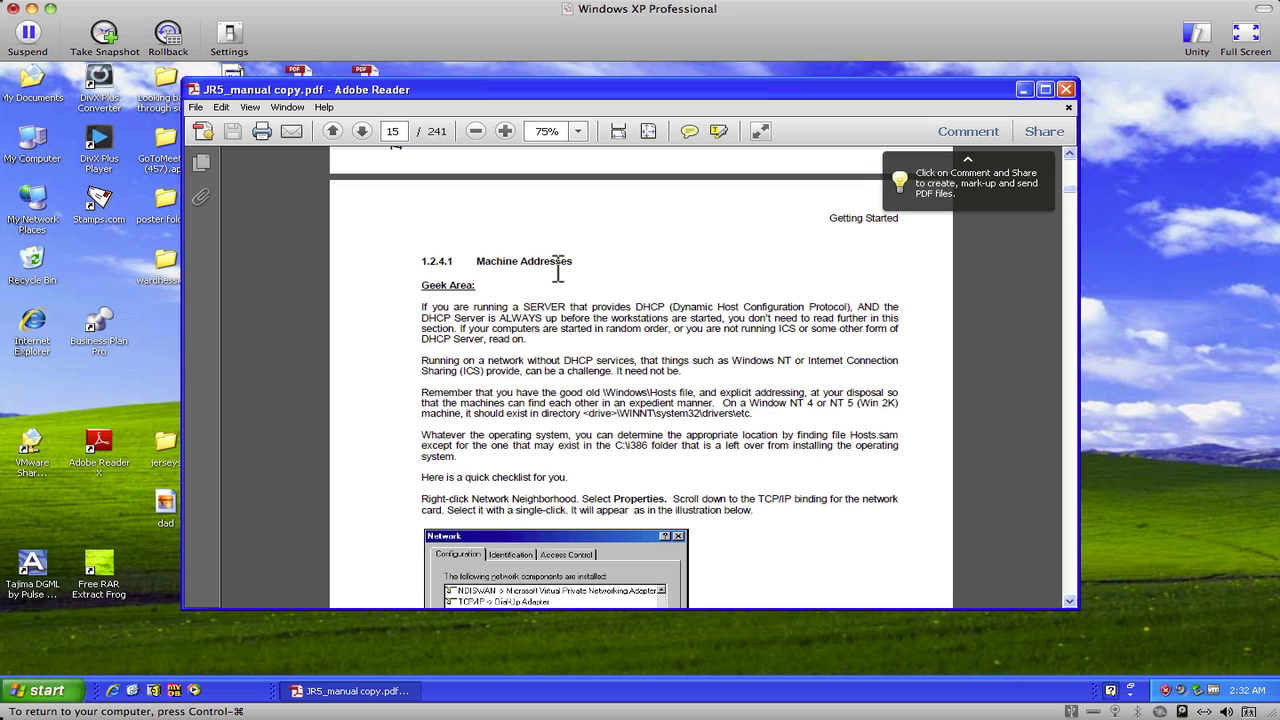
scroll(558, 272, "down", 4)
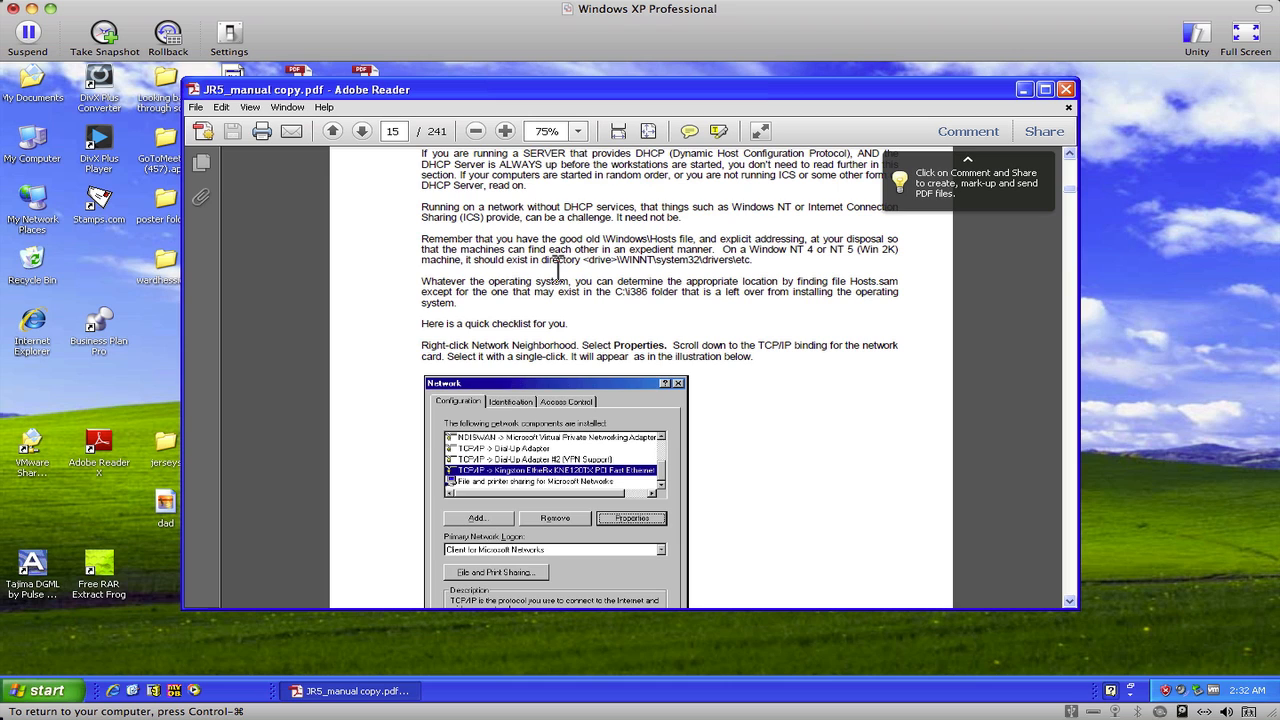
scroll(558, 268, "up", 2)
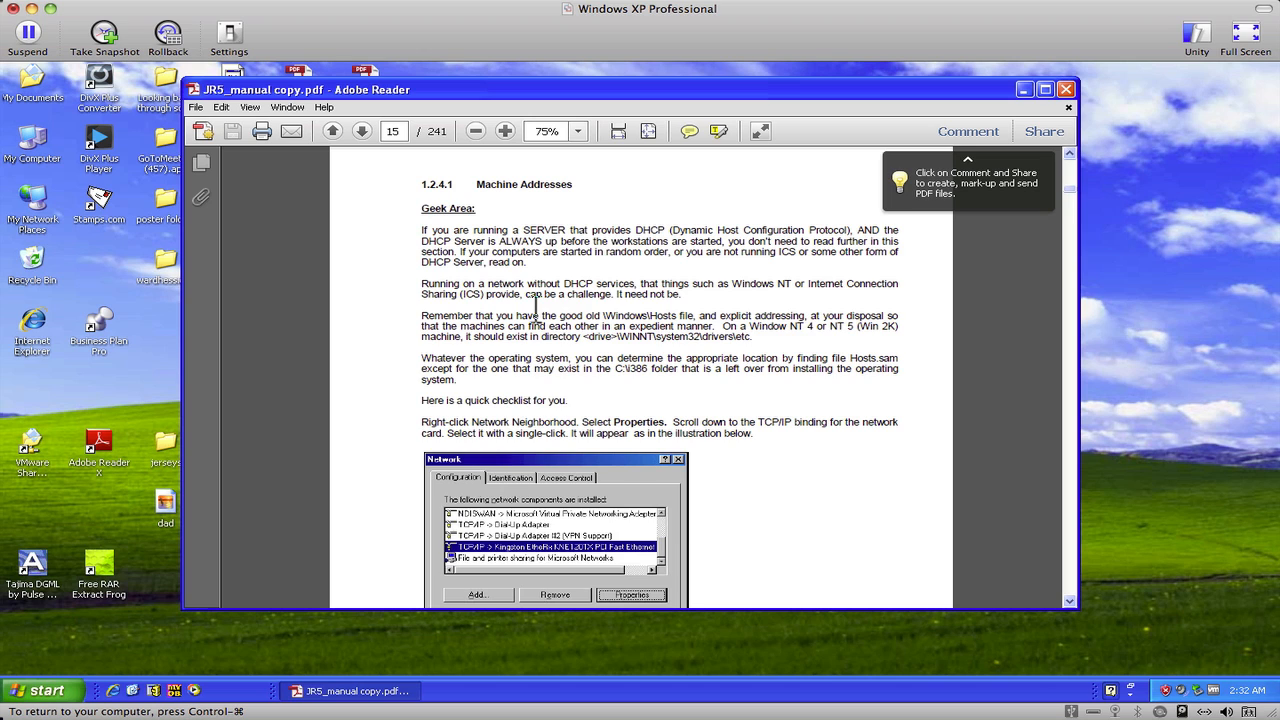
scroll(537, 316, "down", 20)
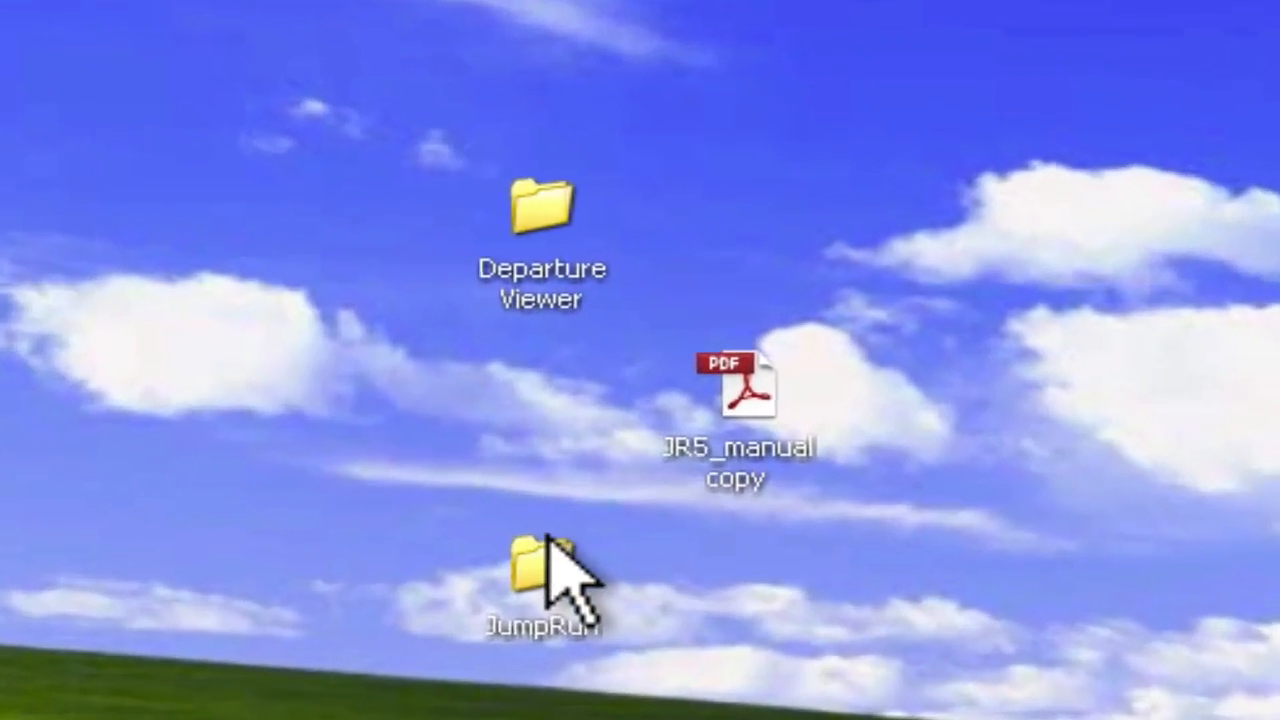
- Open the JumpRun folder from the desktop and launch the Setup application inside it
double_click(738, 410)
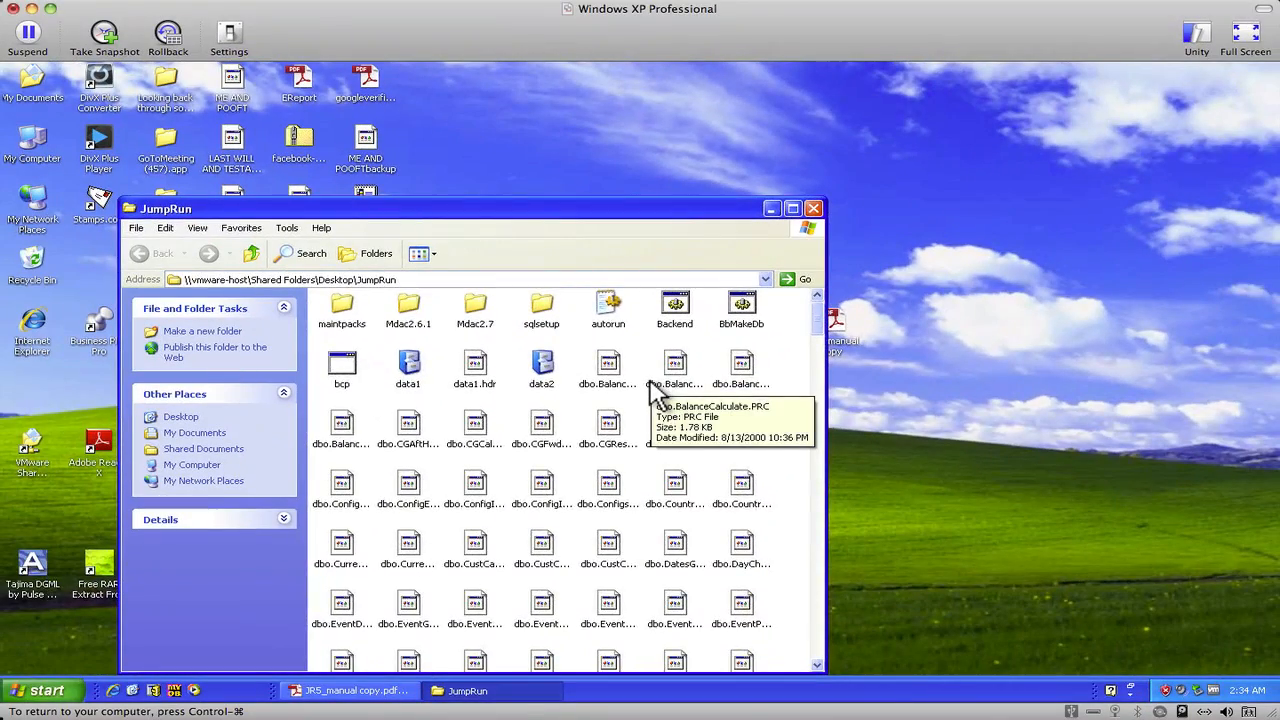
scroll(635, 478, "down", 5)
scroll(650, 393, "down", 10)
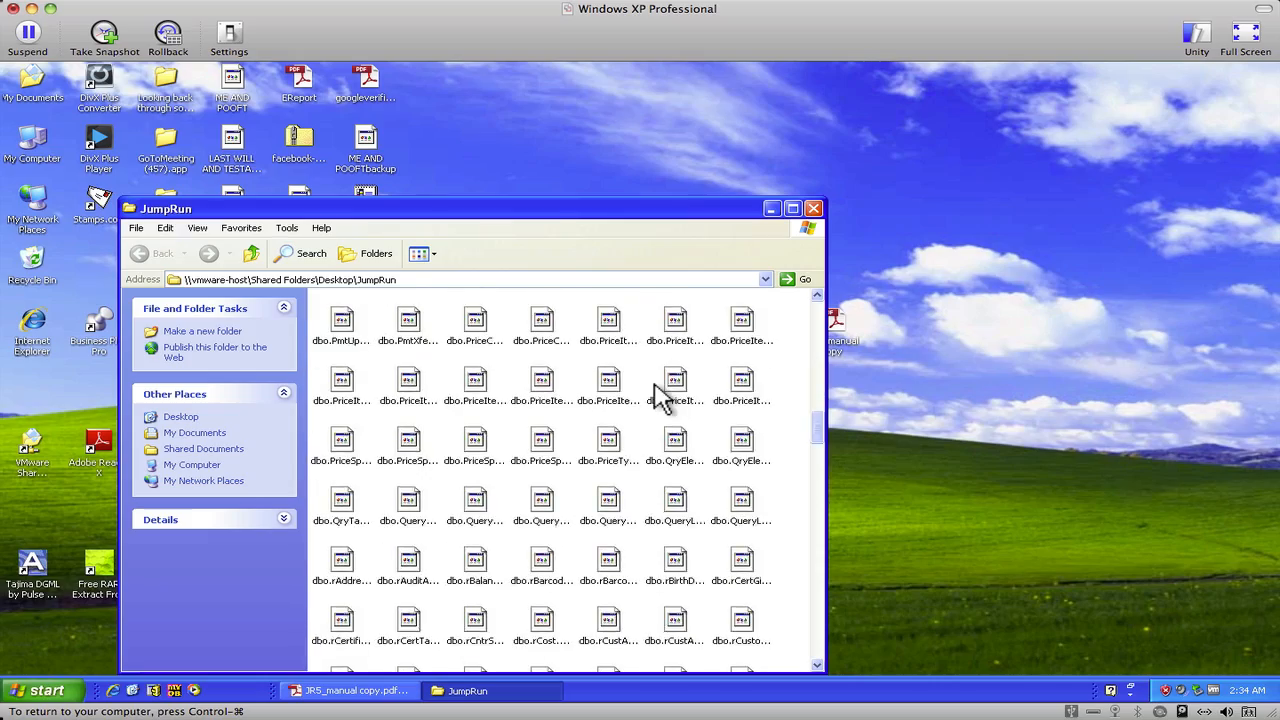
scroll(660, 395, "down", 10)
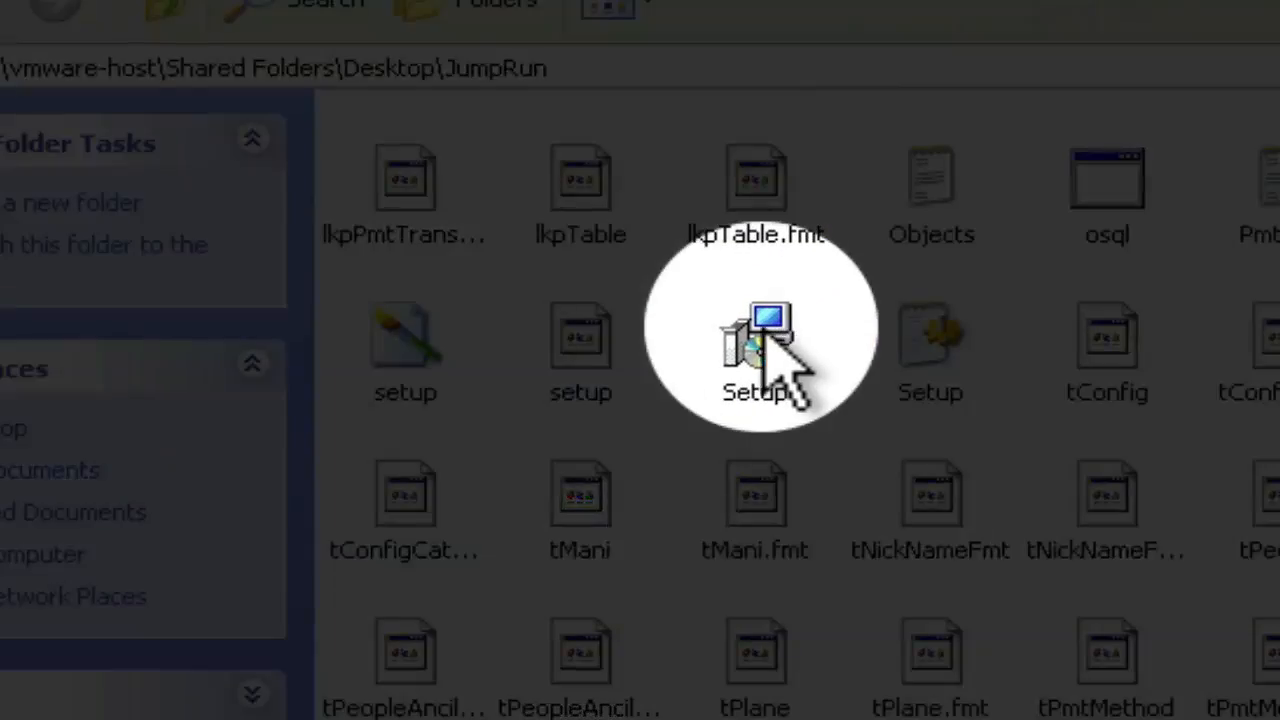
left_click(725, 332)
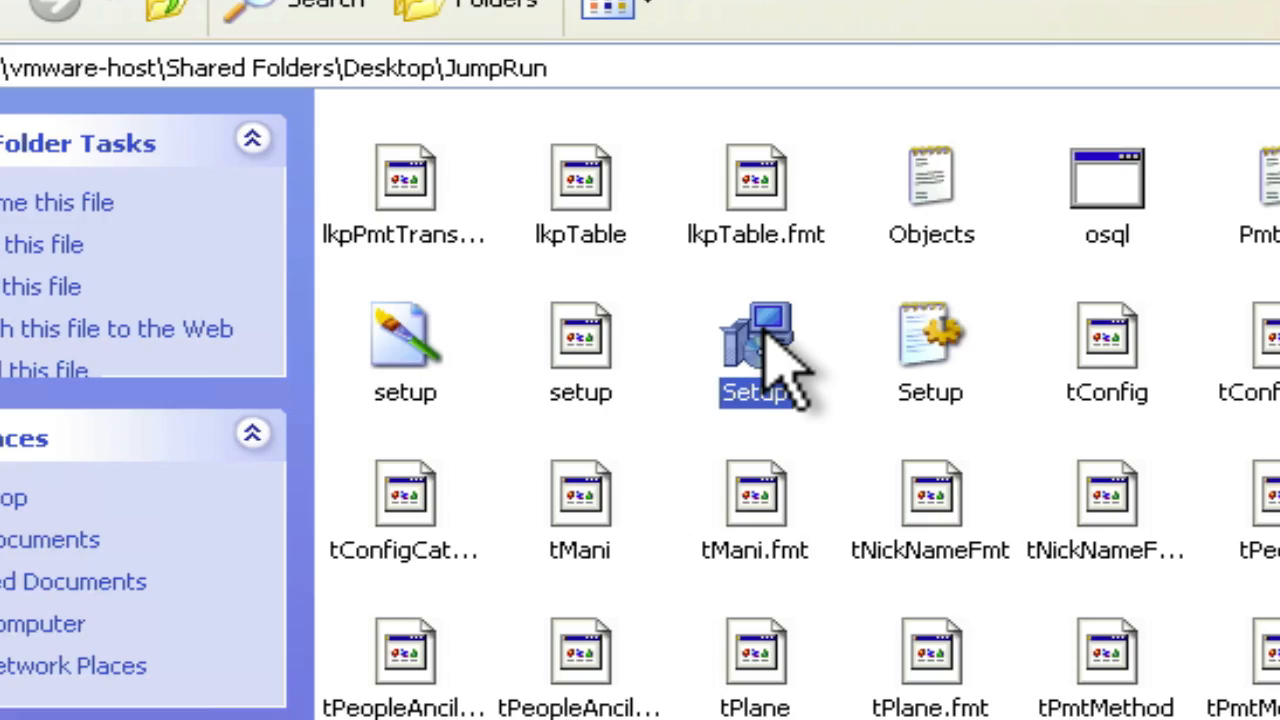
double_click(766, 330)
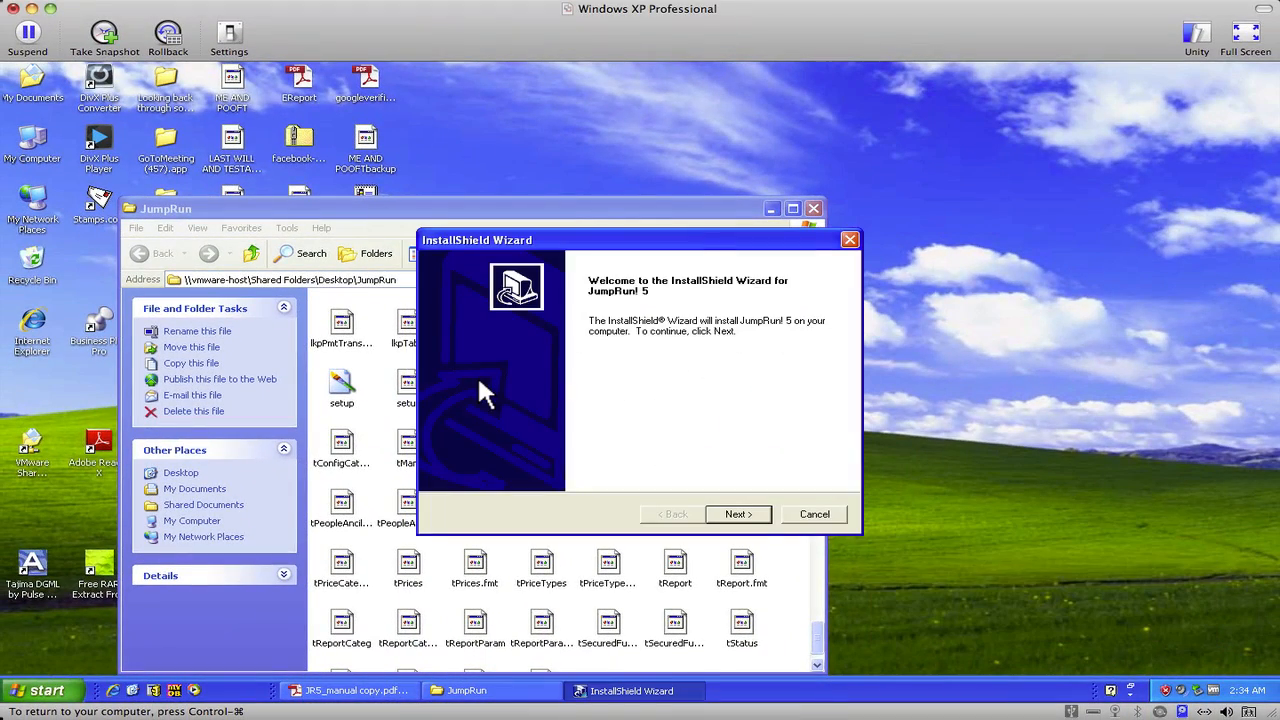
- Accept the JumpRun! 5 license agreement and keep C:\Program Files\DzTools\JumpRun! 5 as the destination folder
left_click(752, 518)
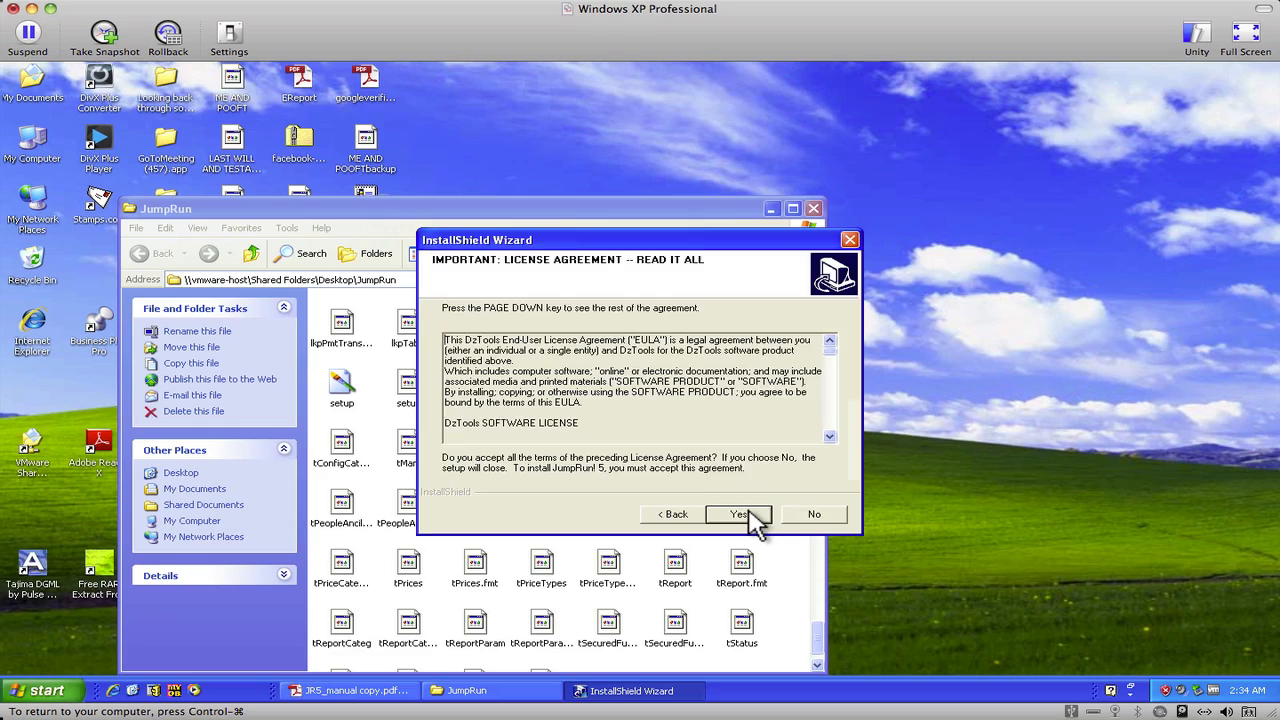
left_click(740, 514)
left_click(740, 514)
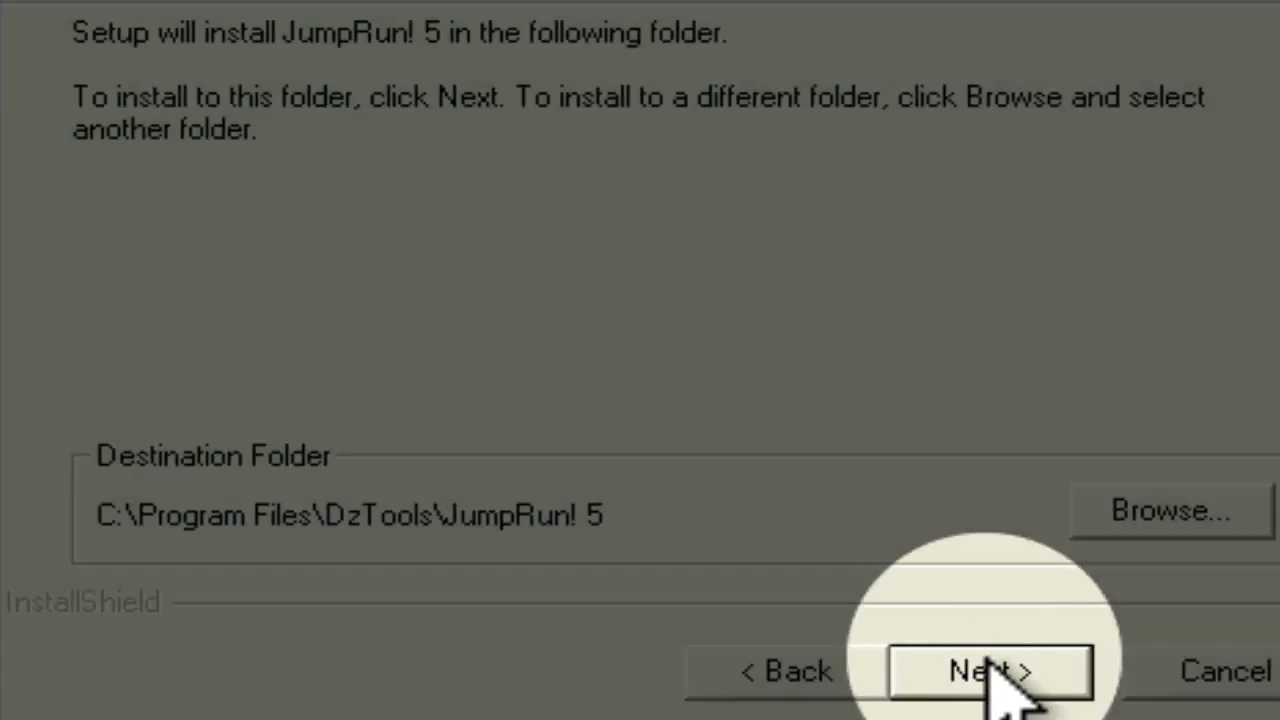
left_click(985, 668)
left_click(985, 668)
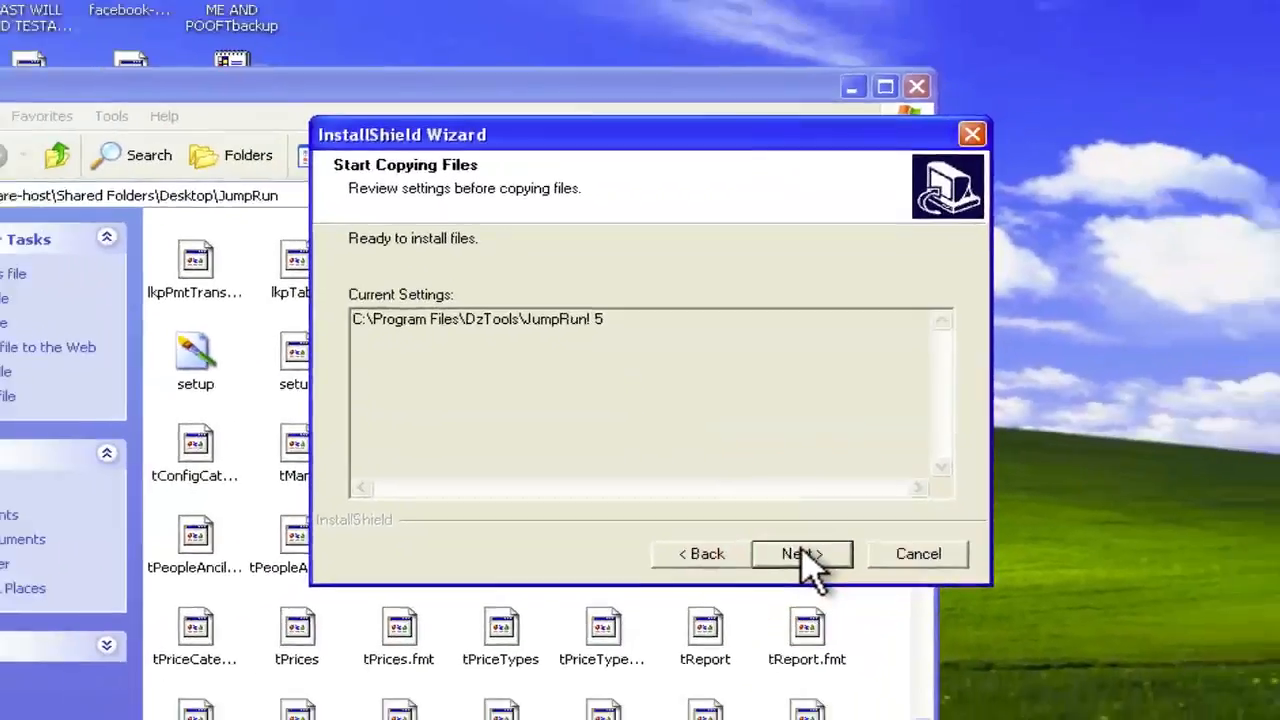
- Install the JumpRun! 5 files, continue past the font self-registration error, finish the setup wizard and close the JumpRun folder
left_click(877, 601)
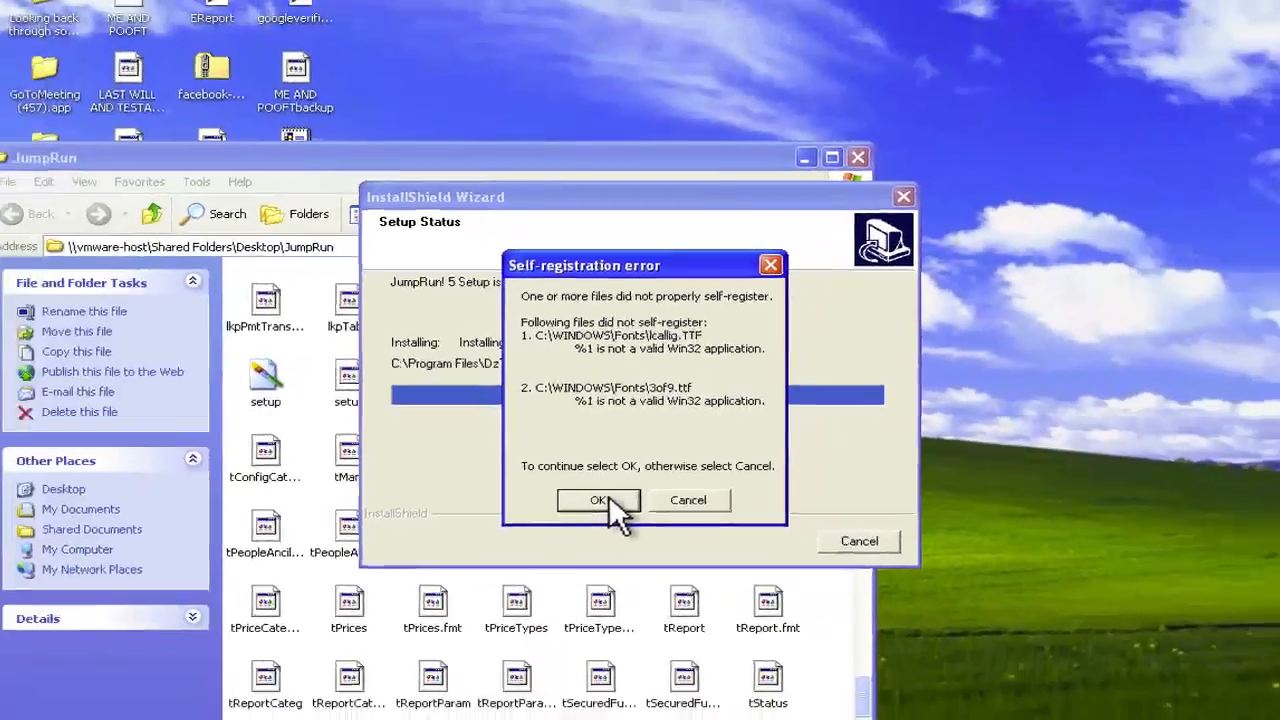
left_click(565, 581)
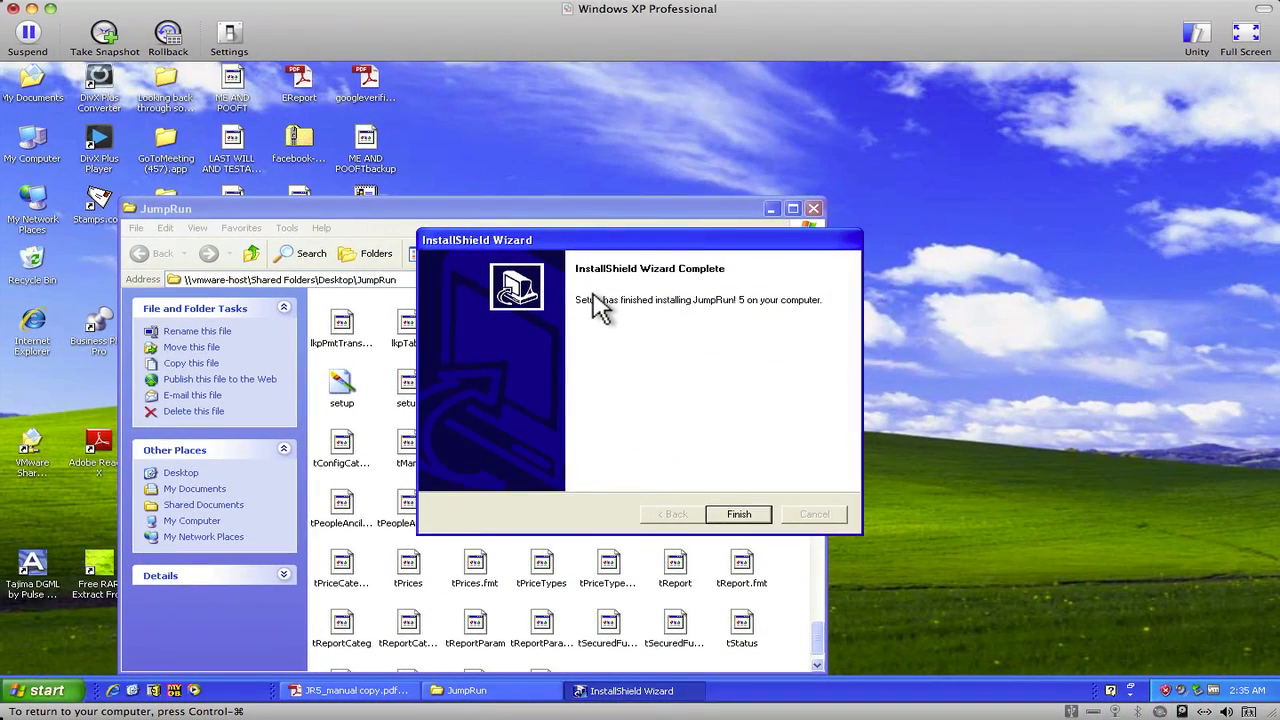
left_click(737, 514)
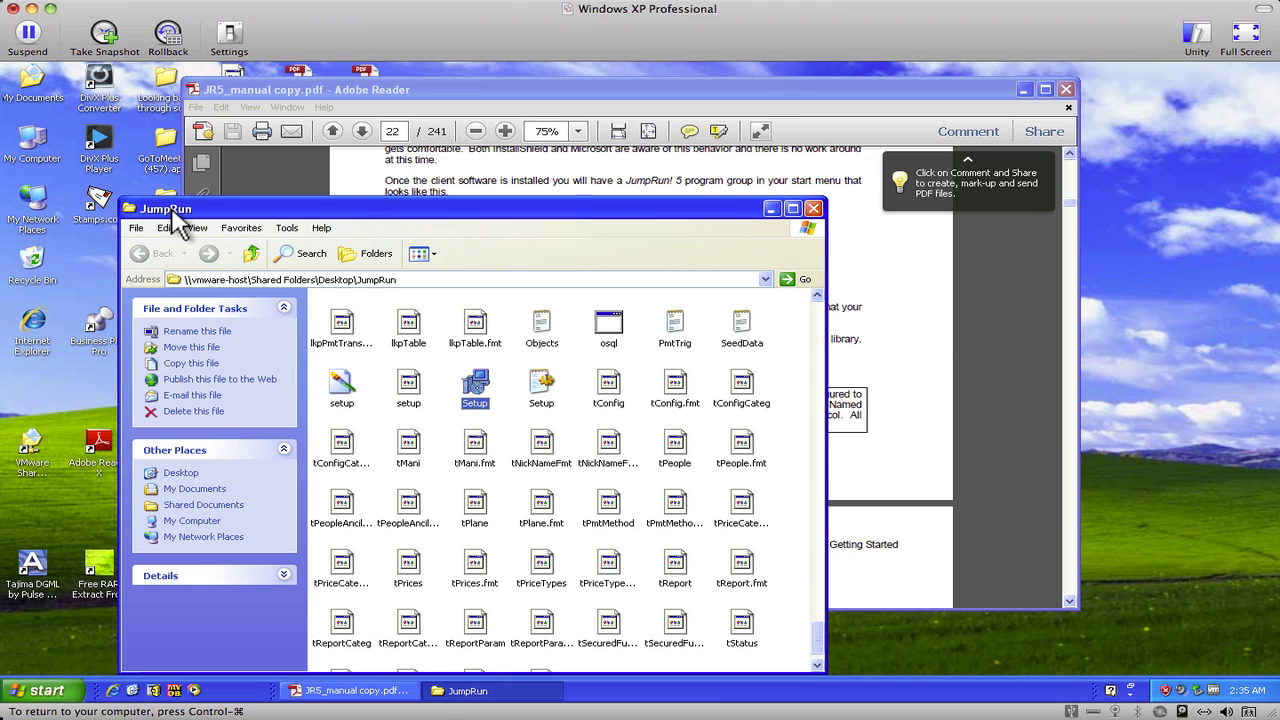
left_click(812, 210)
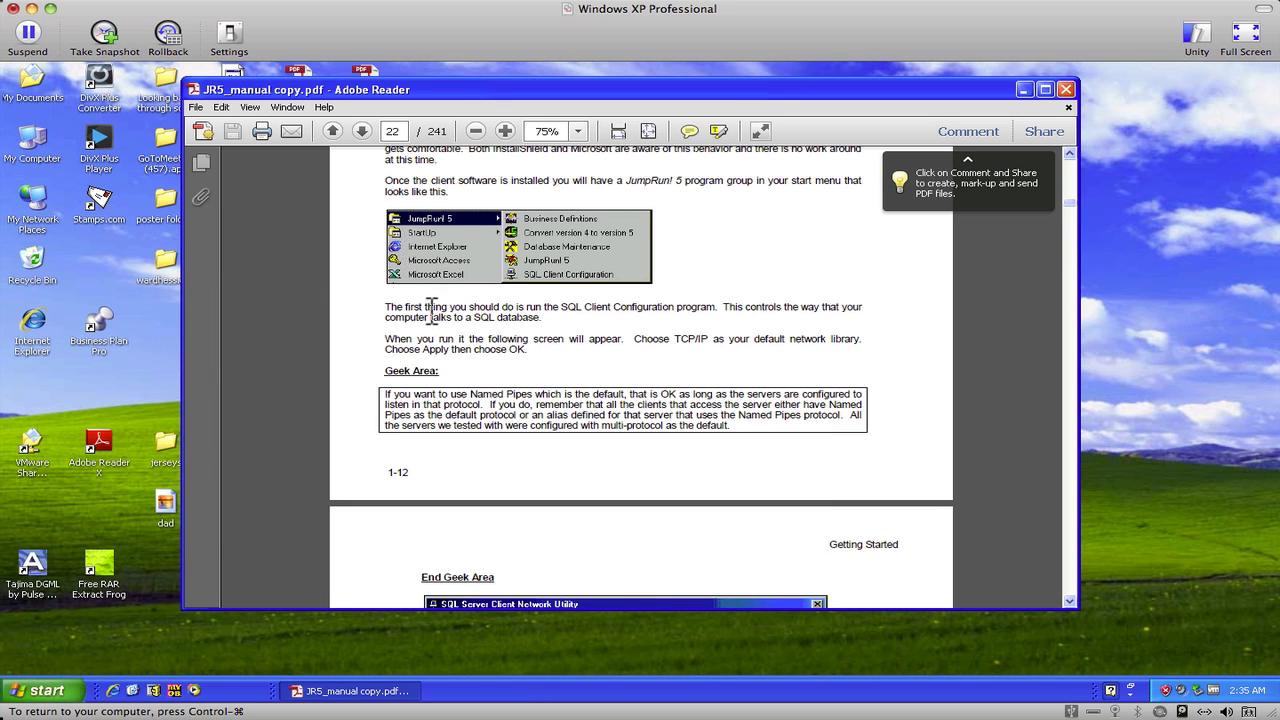
- Look through the installed JumpRun! 5 program group and read the manual's SQL Client Configuration instructions
left_click(56, 690)
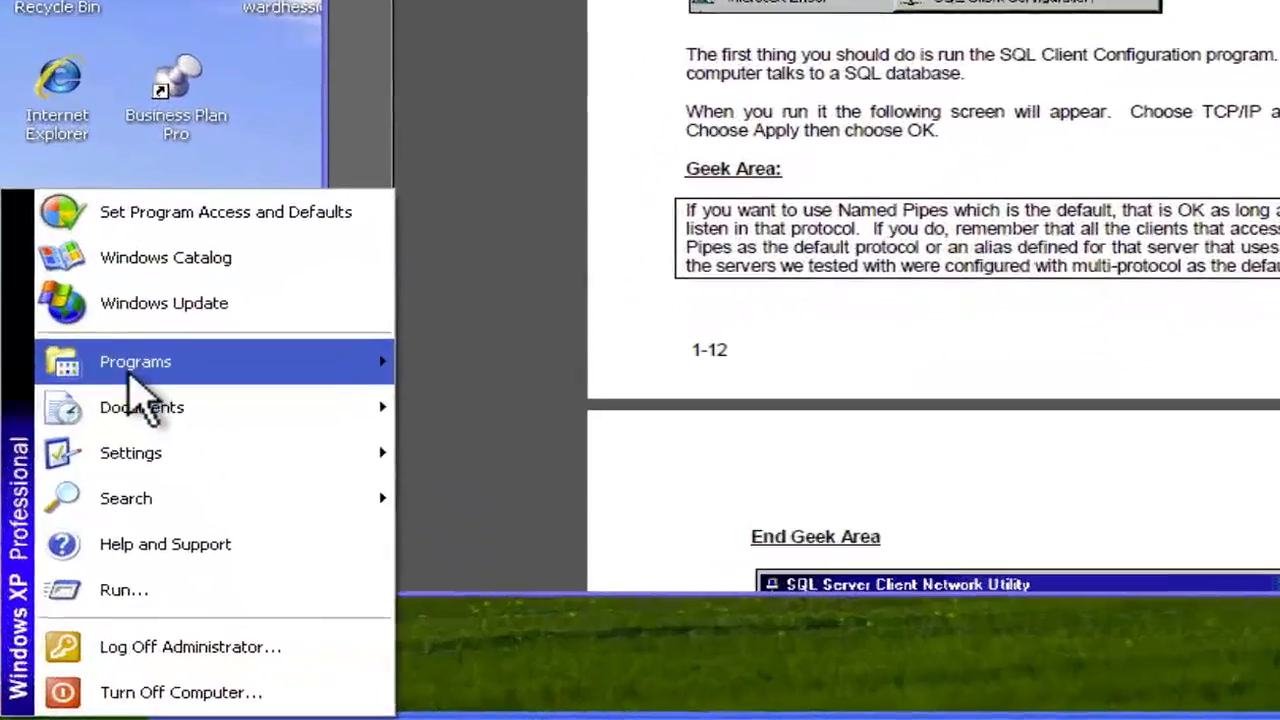
mouse_move(72, 483)
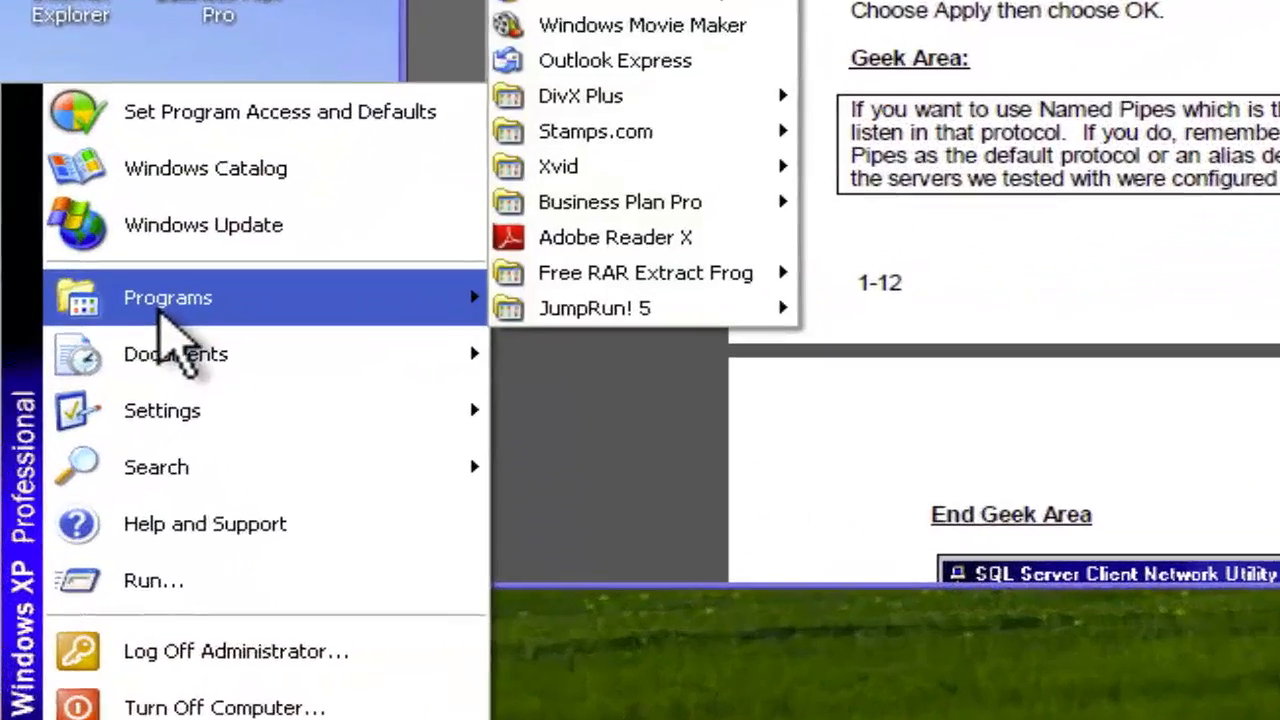
mouse_move(589, 288)
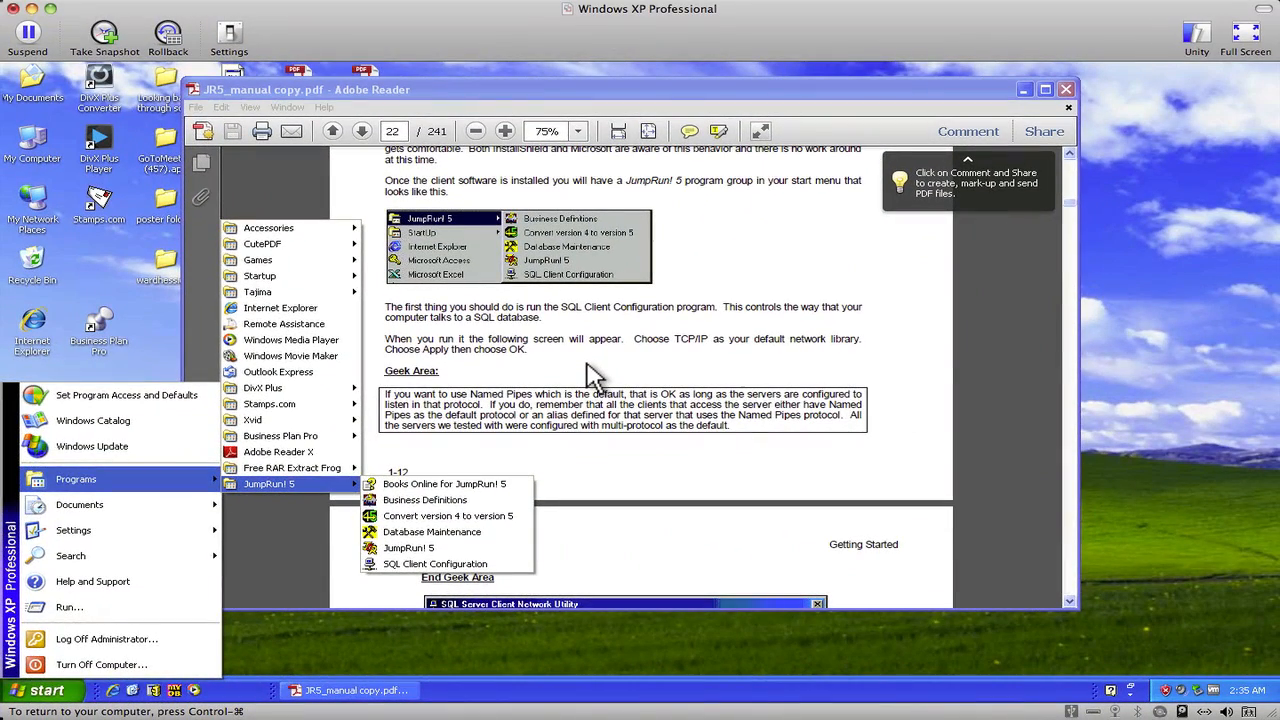
left_click(593, 375)
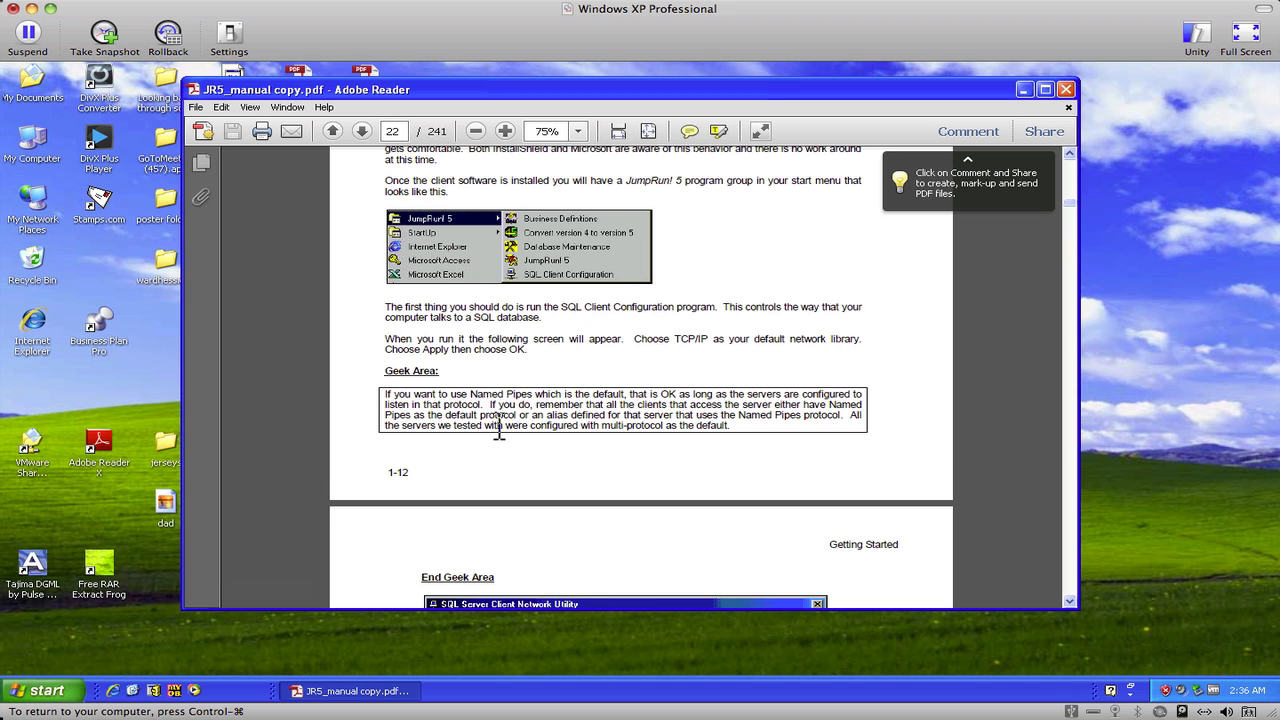
scroll(503, 443, "down", 4)
scroll(505, 443, "up", 2)
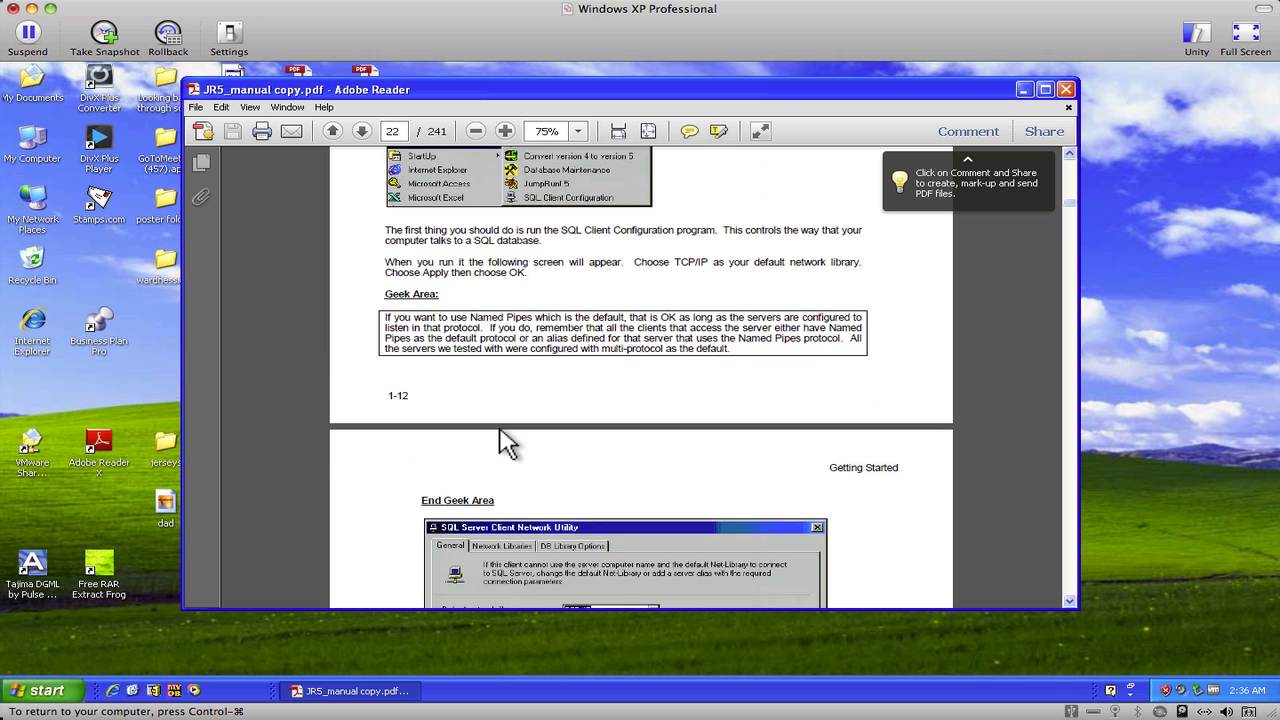
scroll(503, 443, "up", 1)
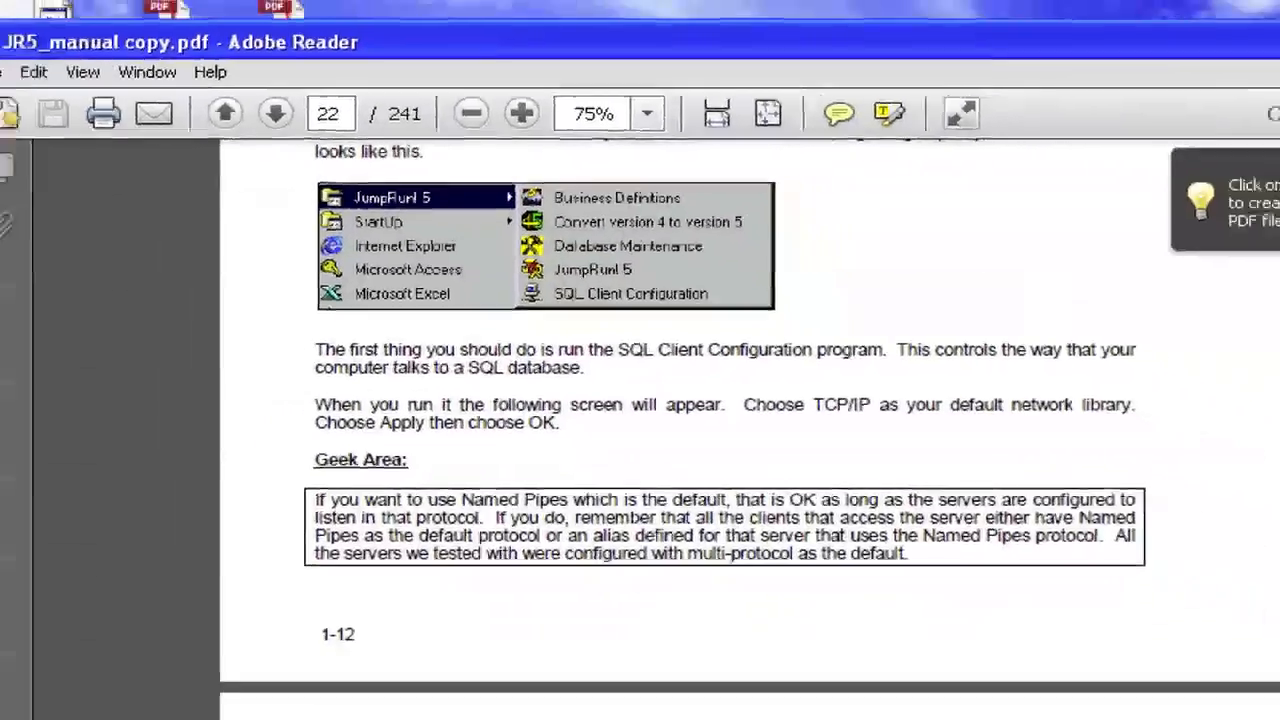
- Launch SQL Client Configuration from the JumpRun! 5 program group and move its window clear of the manual's instructions
left_click(57, 694)
mouse_move(211, 212)
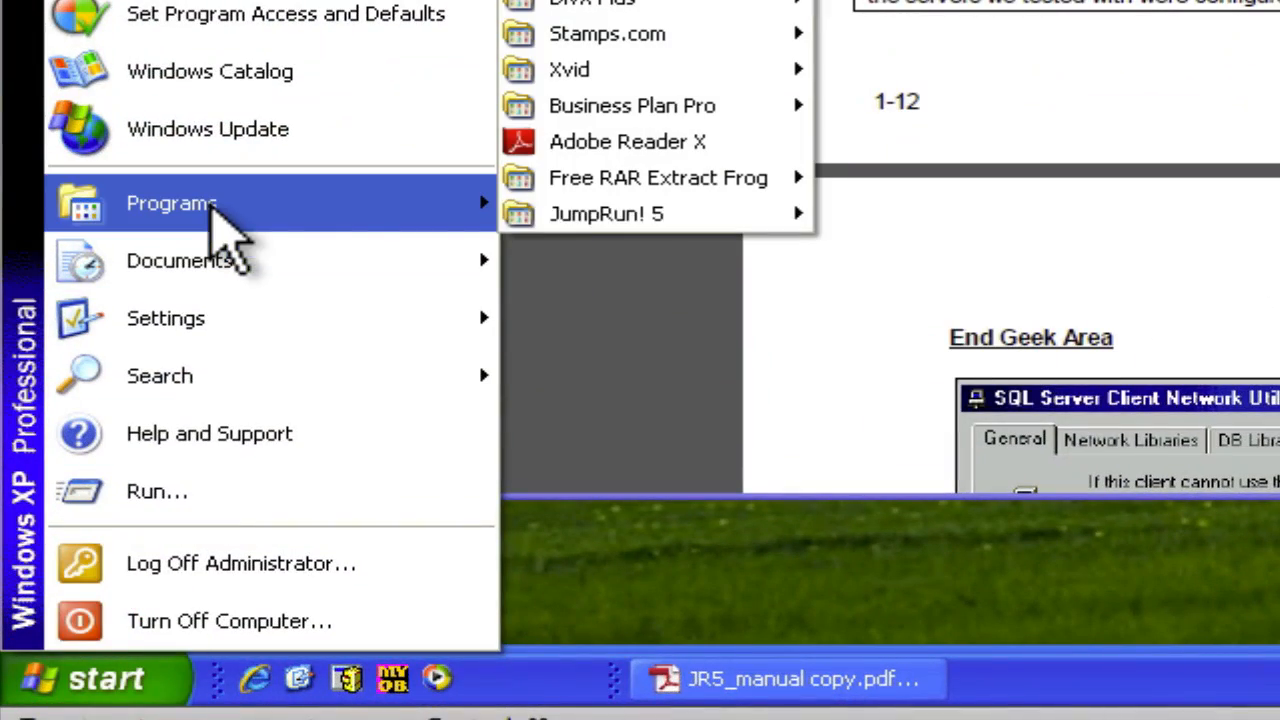
mouse_move(633, 220)
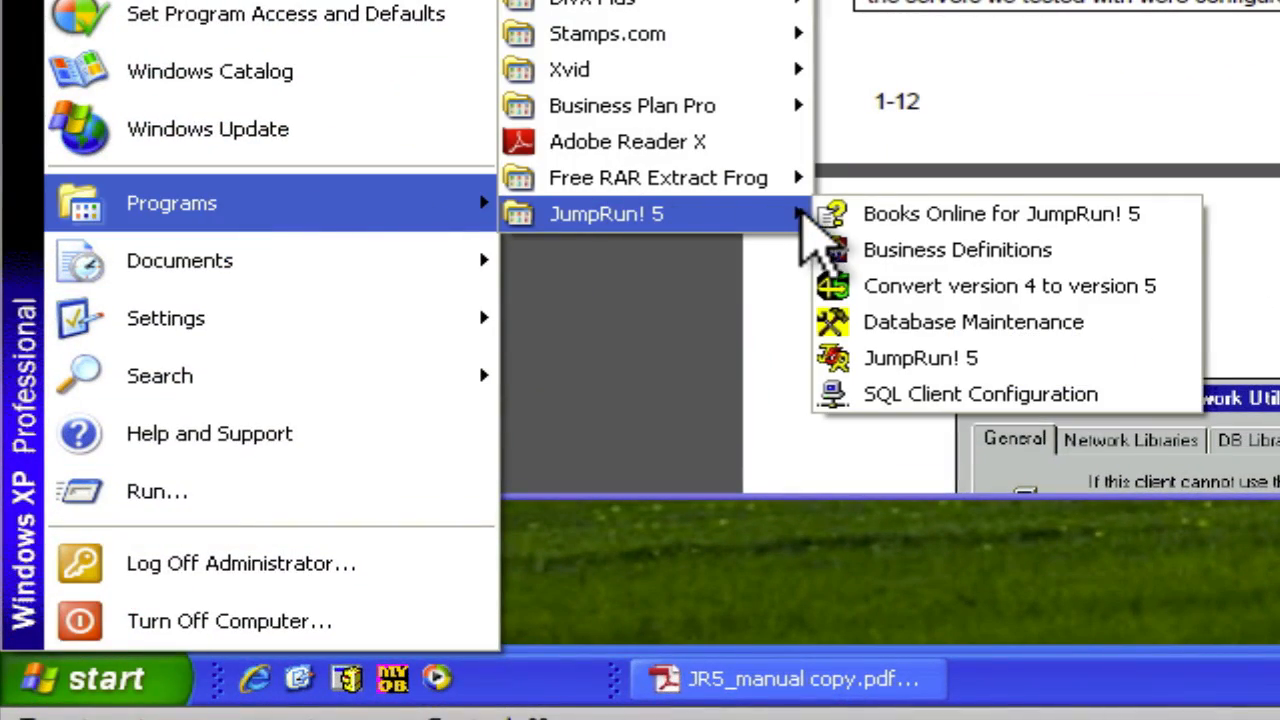
left_click(1000, 394)
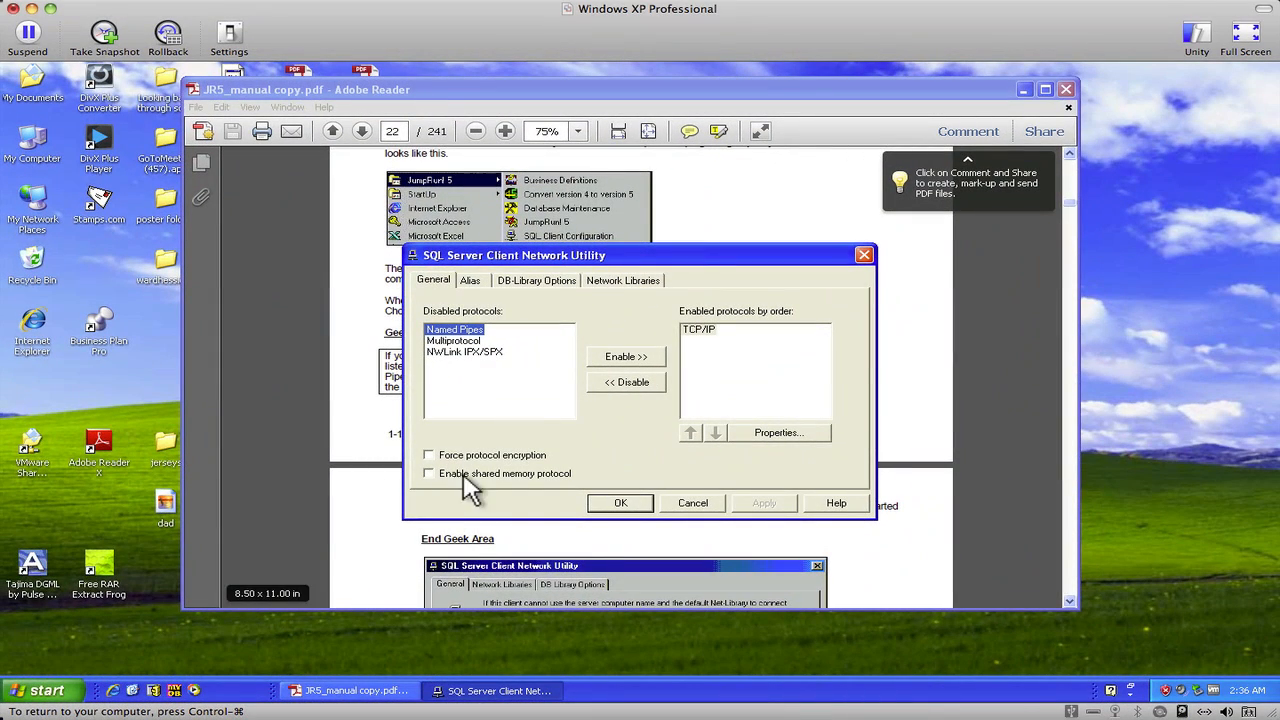
left_click_drag(576, 257, 754, 426)
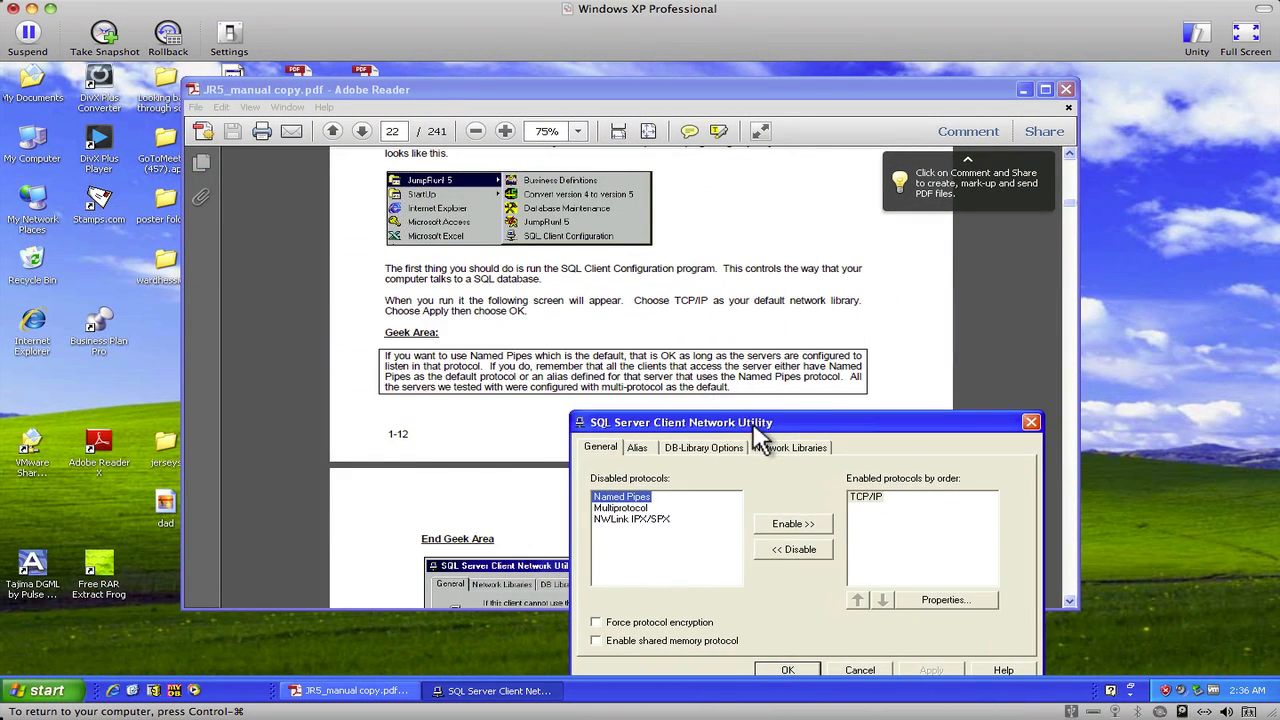
- Try enabling the Named Pipes protocol in the SQL Server Client Network Utility, and disable it again
left_click(858, 500)
left_click(796, 528)
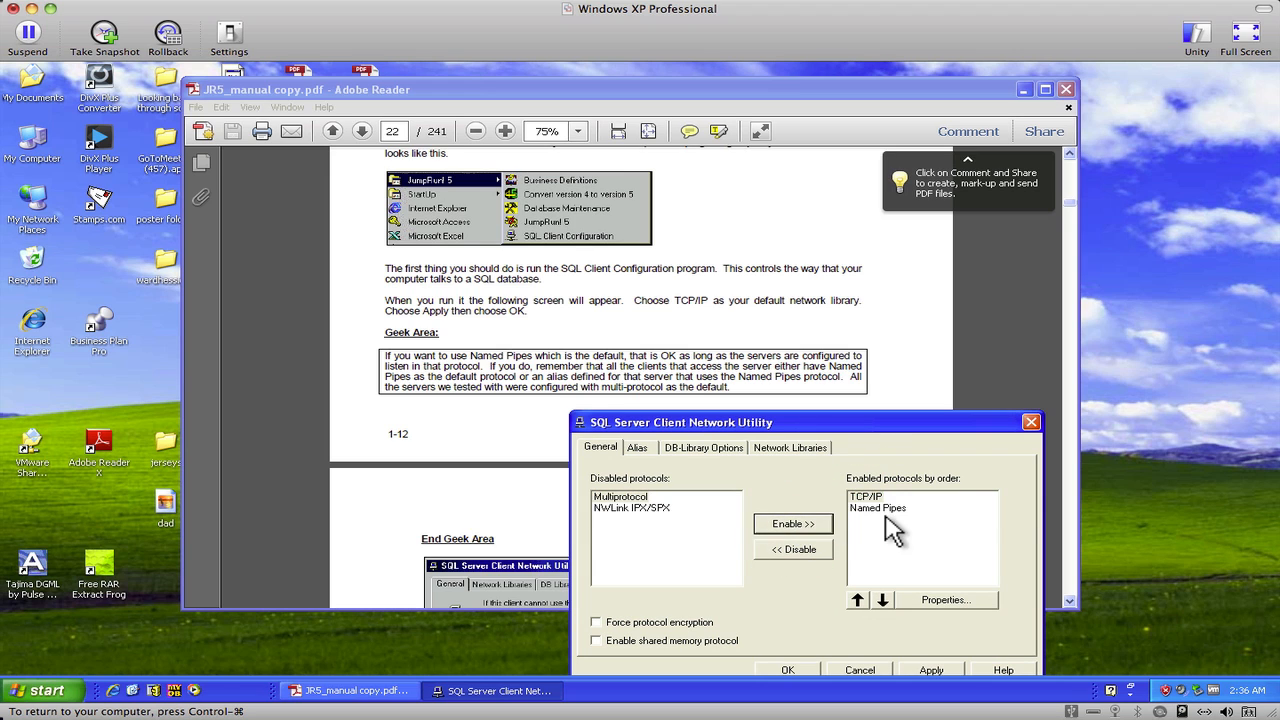
left_click(880, 509)
left_click(808, 549)
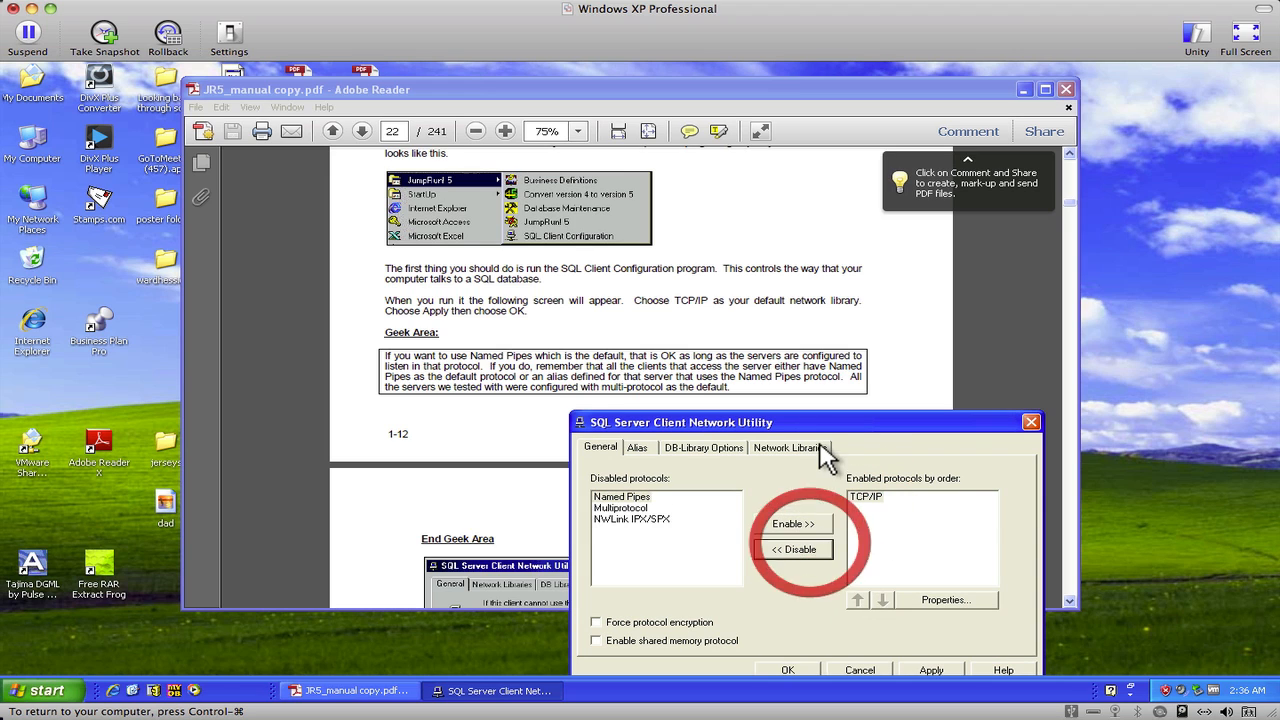
- Apply the client network settings with TCP/IP as the only enabled protocol and close the utility
left_click_drag(816, 425, 745, 328)
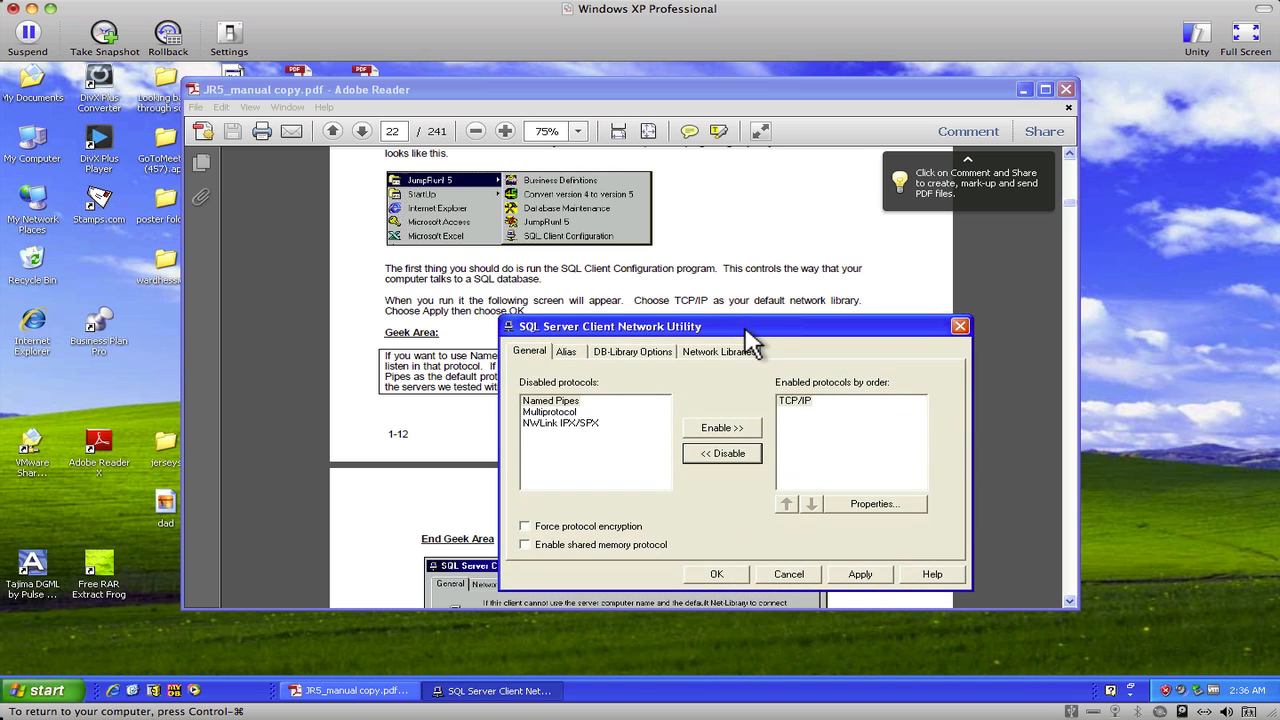
left_click(803, 403)
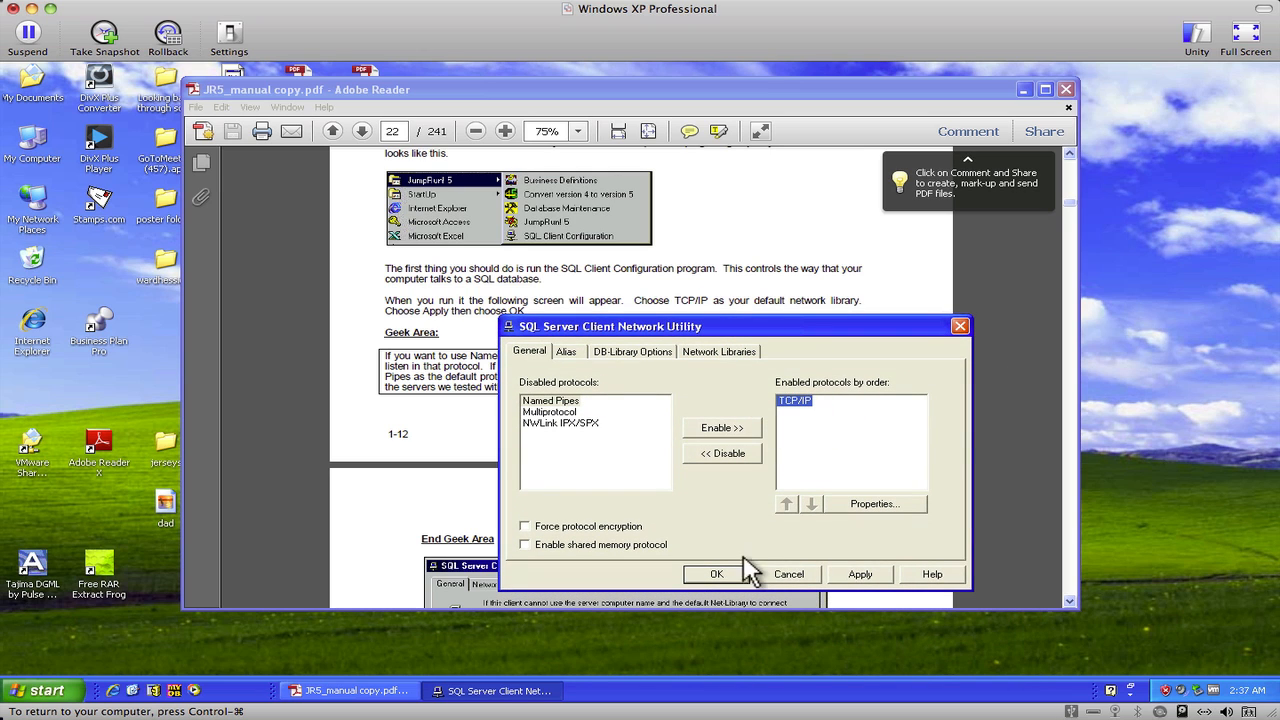
left_click(860, 574)
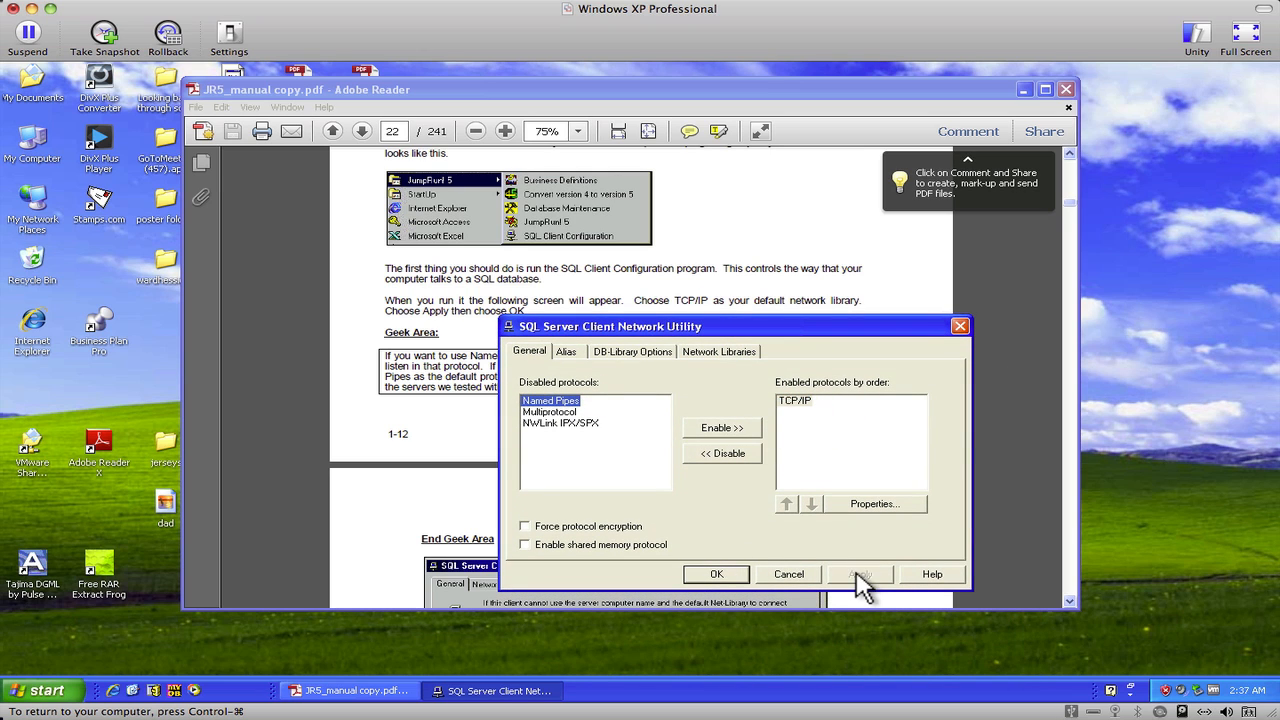
left_click(731, 575)
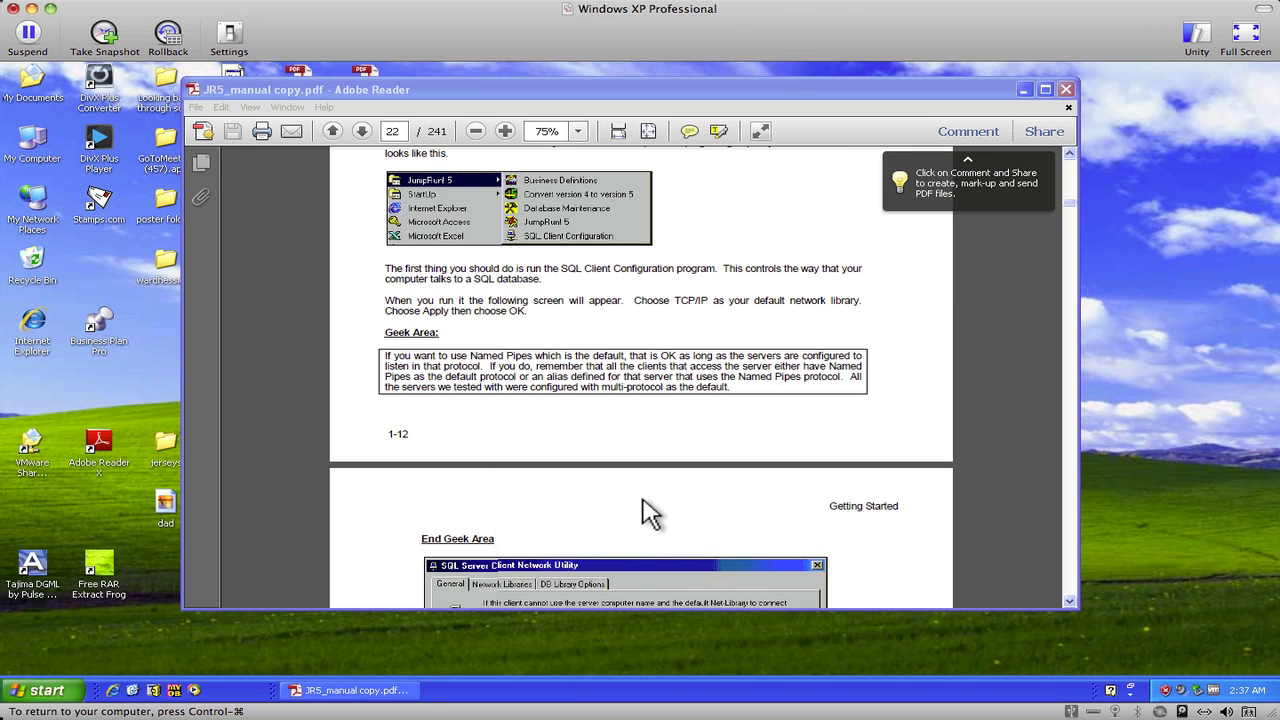
- Read the Client Installation Issues and Installing the Database Engine sections of the manual, up to the Database Tools illustration
scroll(645, 512, "down", 5)
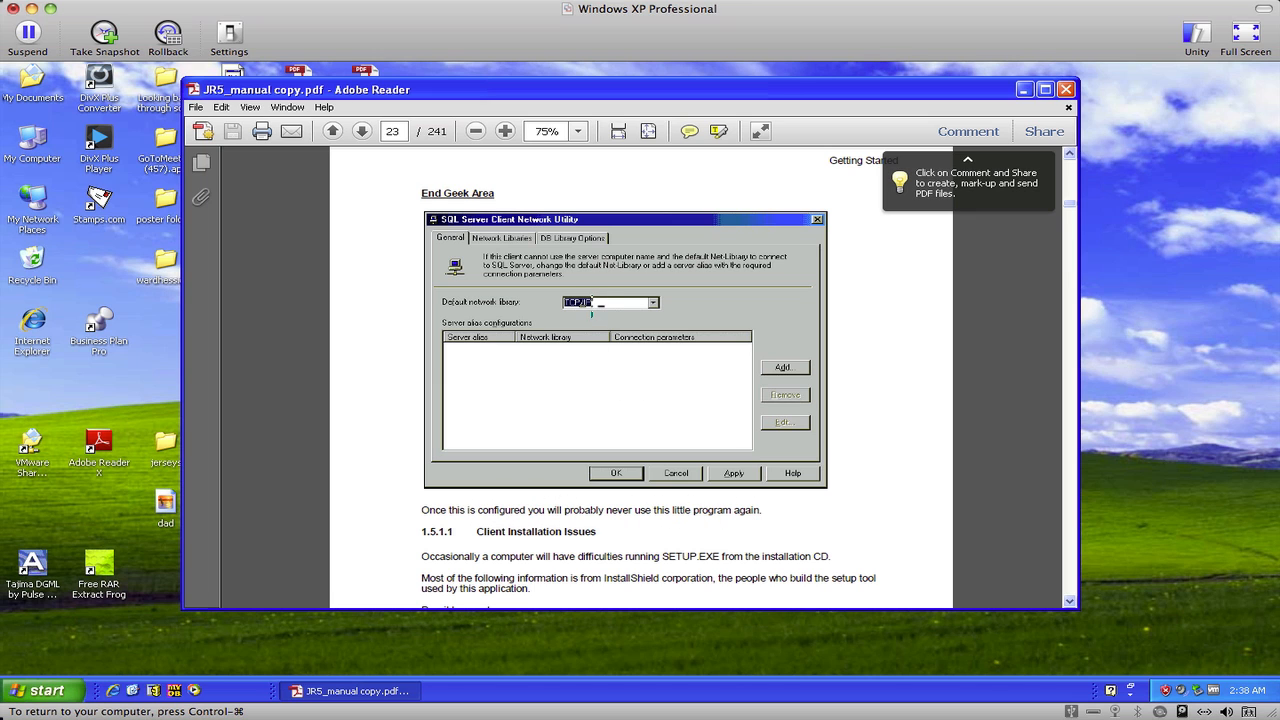
scroll(845, 533, "down", 2)
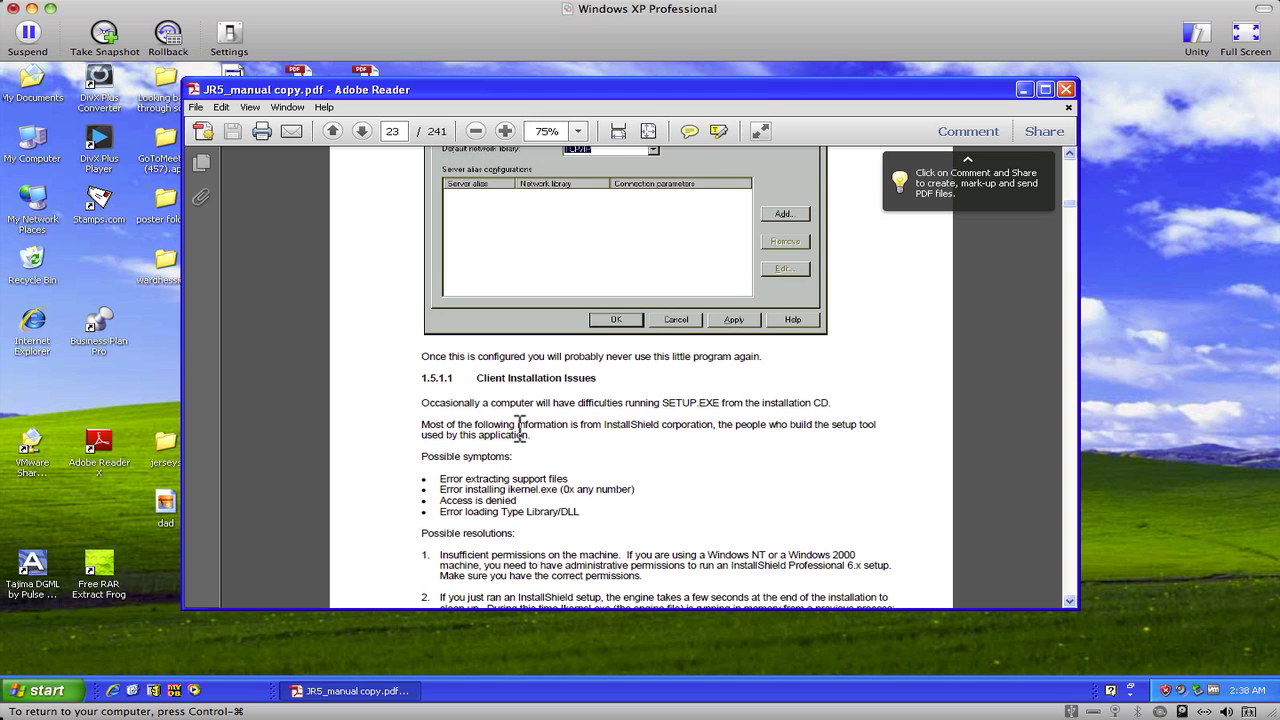
scroll(511, 457, "down", 4)
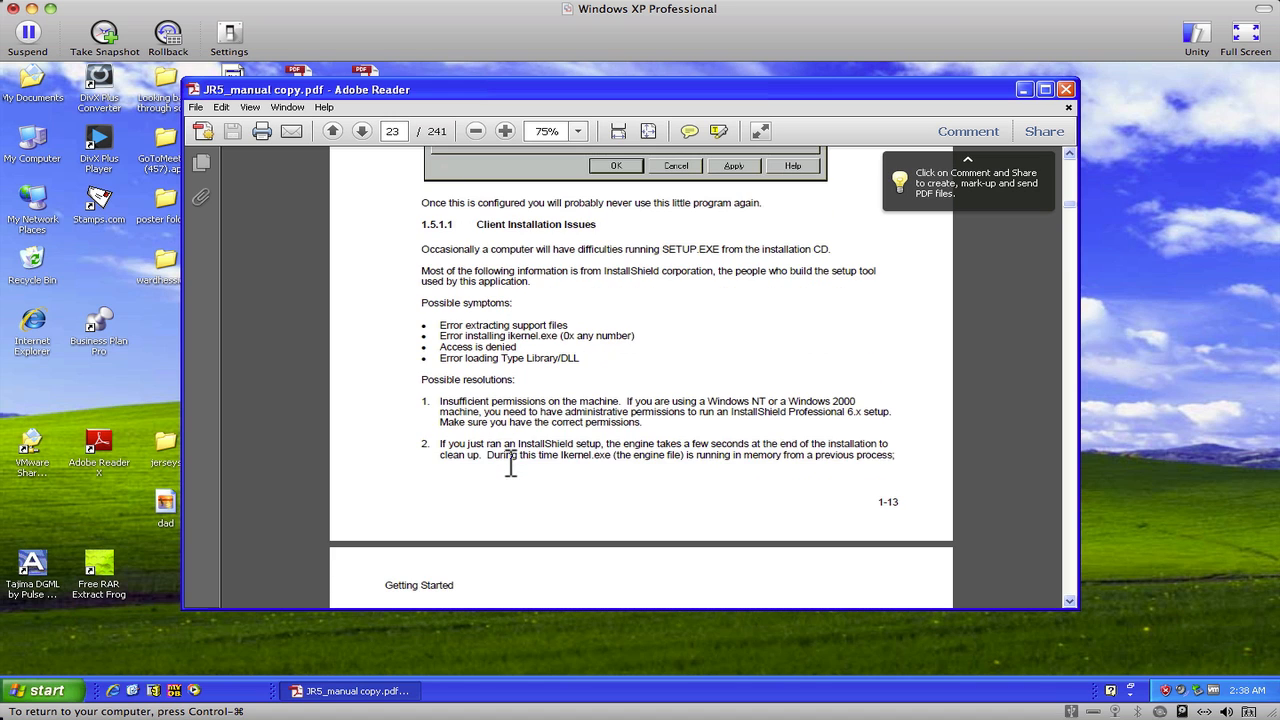
scroll(511, 460, "down", 1)
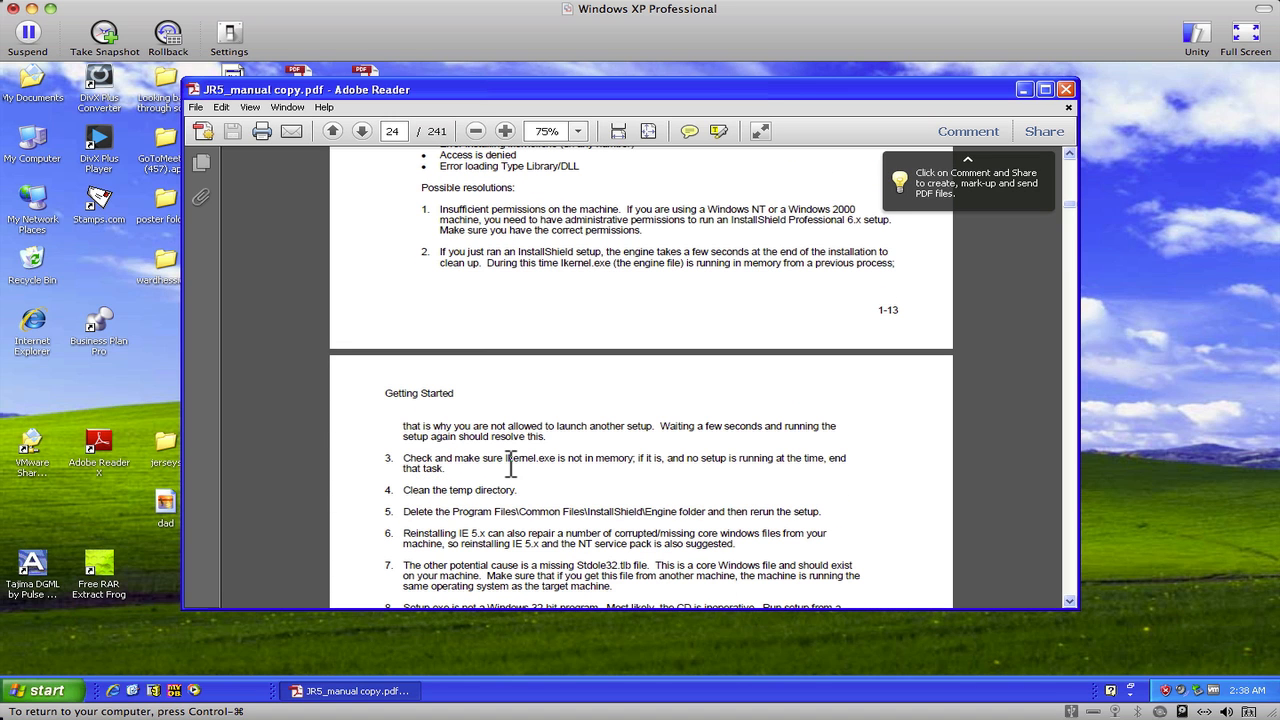
scroll(511, 463, "down", 2)
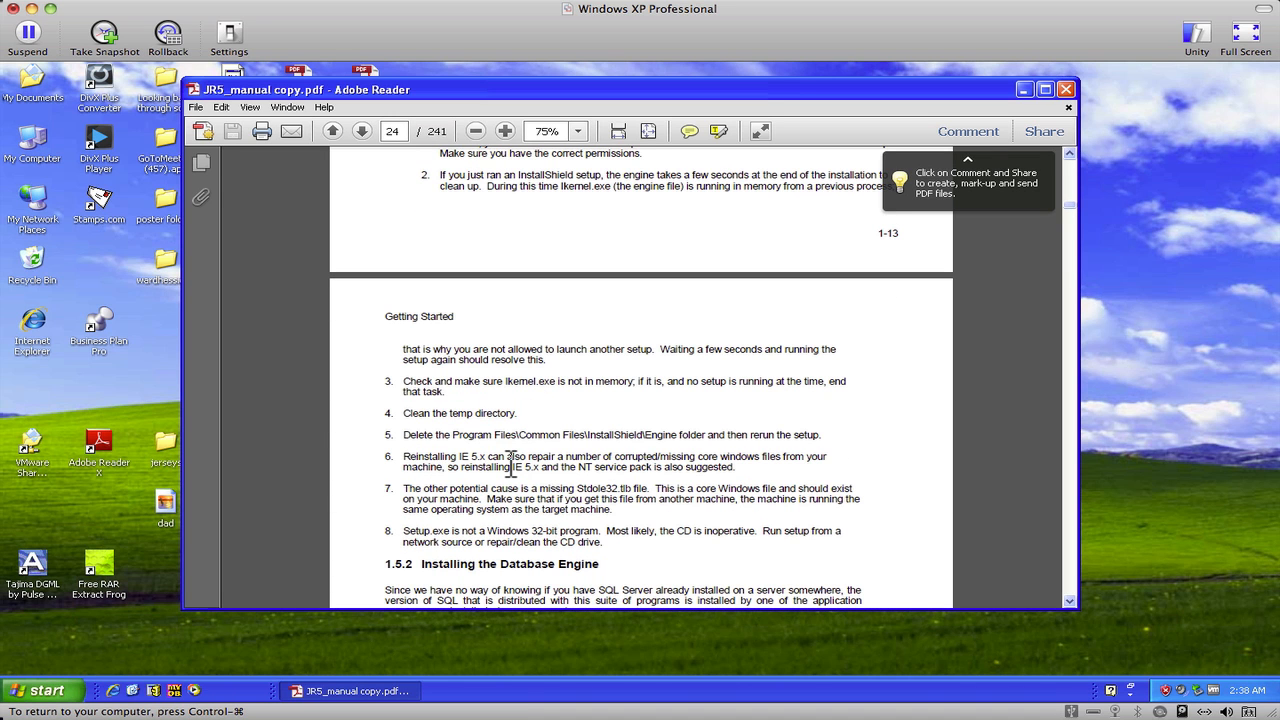
scroll(511, 463, "down", 4)
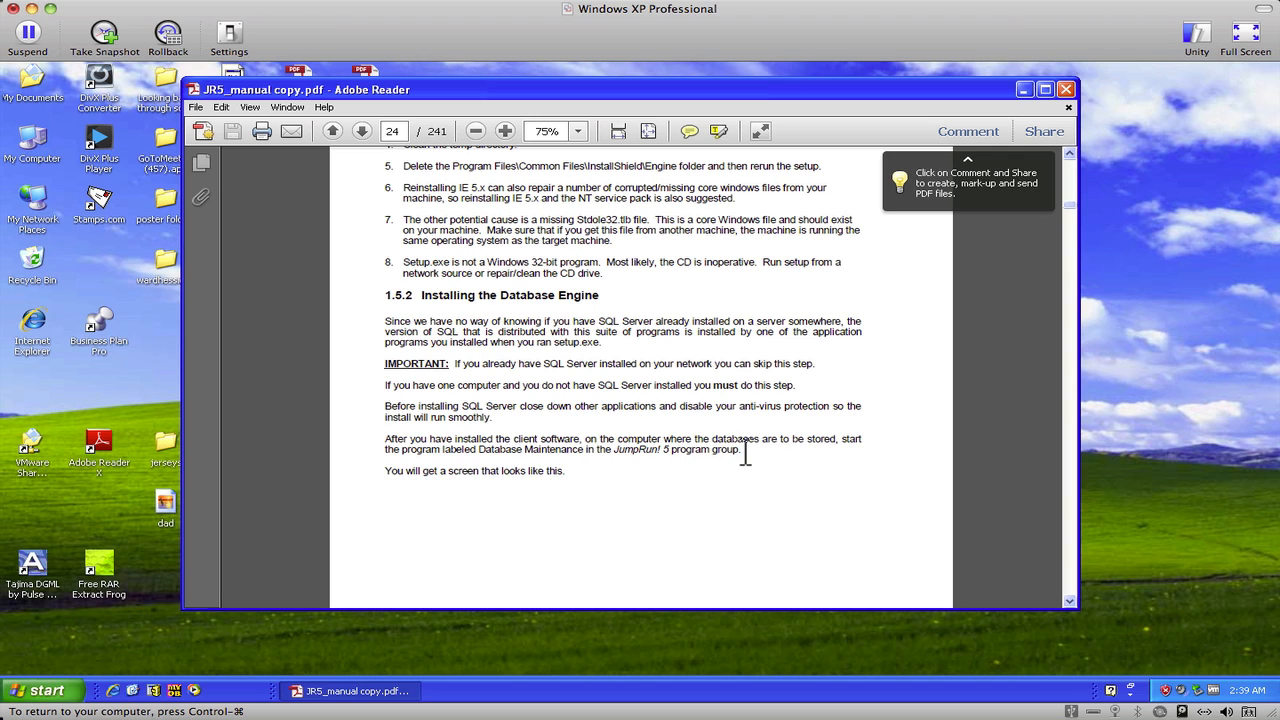
scroll(632, 449, "down", 10)
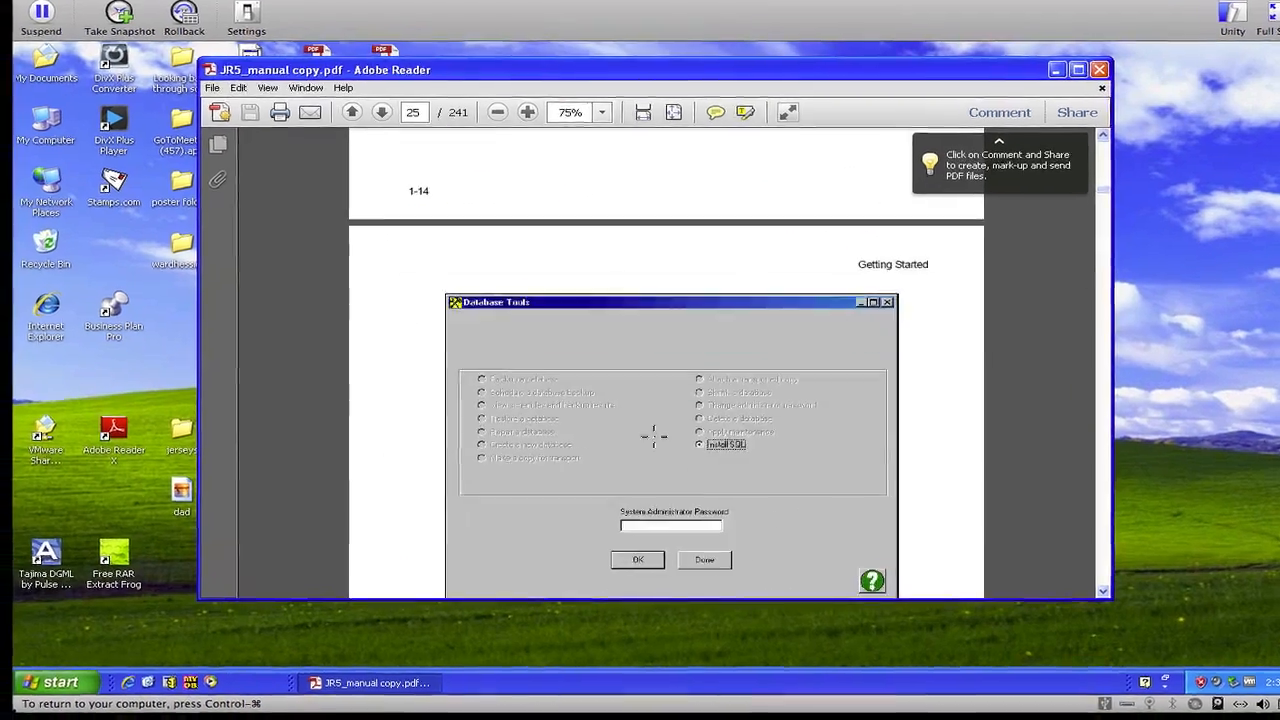
scroll(654, 437, "down", 1)
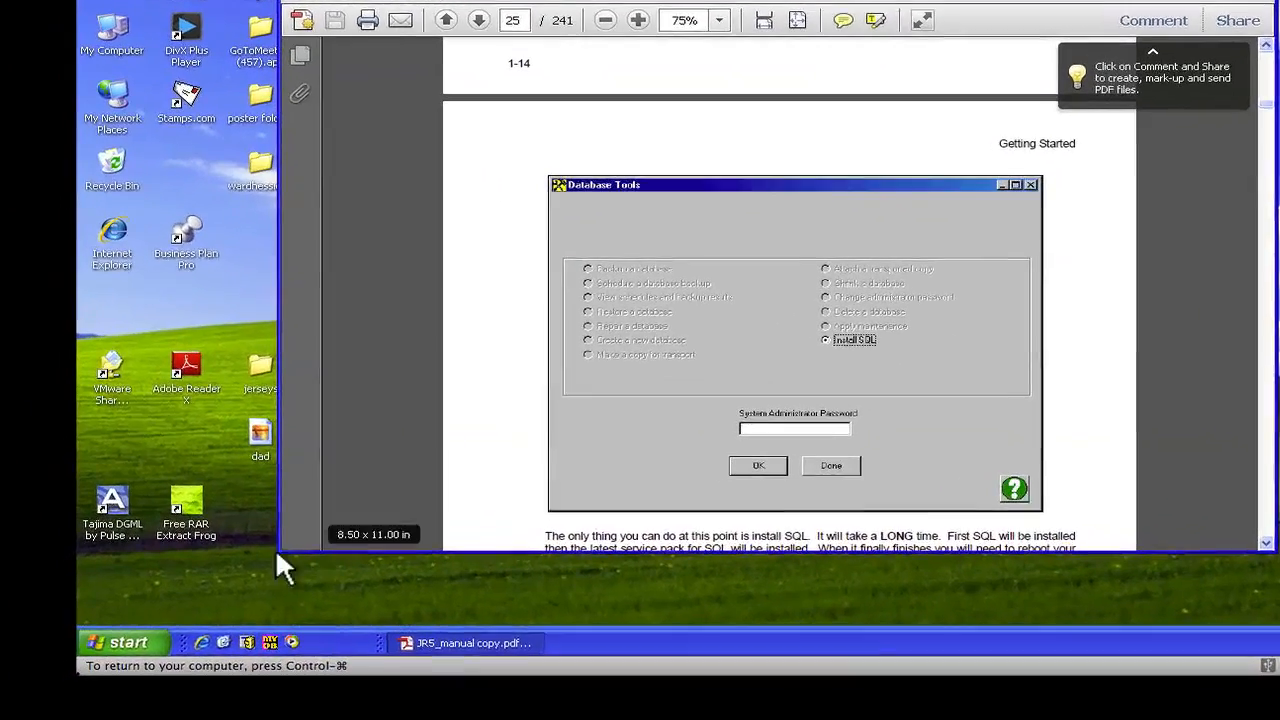
- Launch Database Maintenance from the JumpRun! 5 program group
left_click(148, 636)
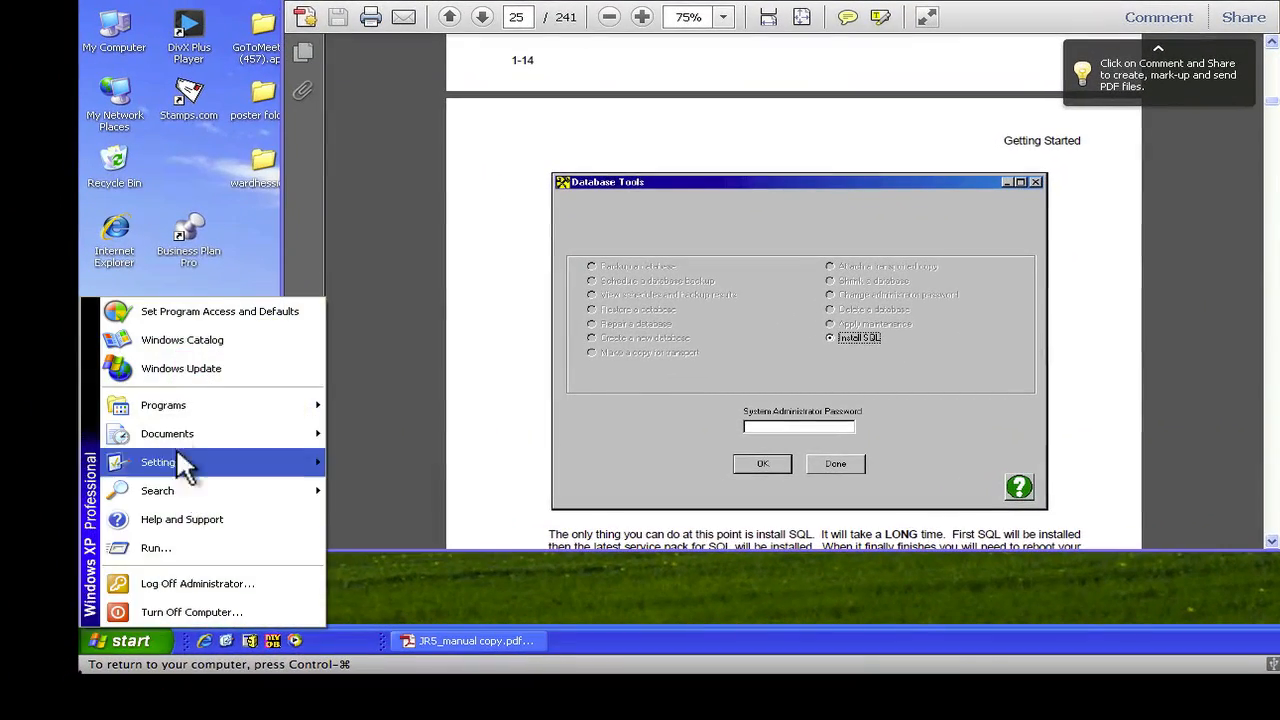
mouse_move(177, 410)
mouse_move(407, 400)
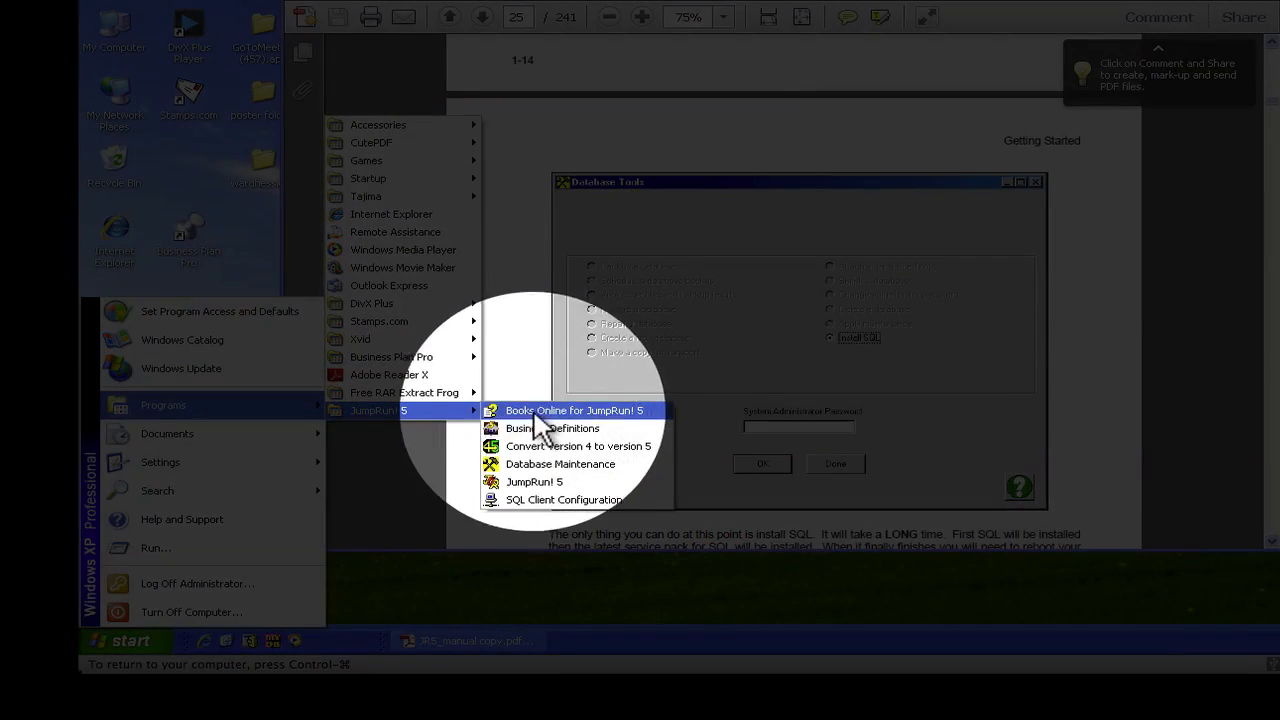
left_click(545, 464)
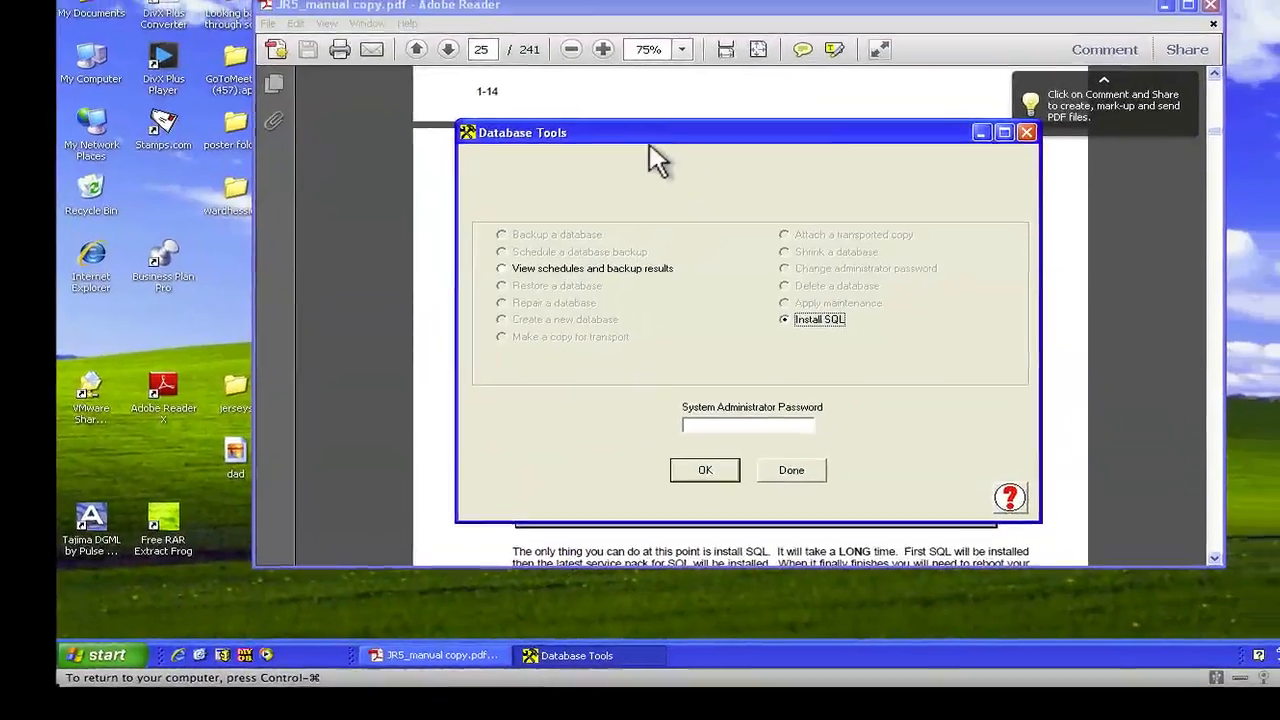
- Arrange the Database Tools window and the manual side by side, and read the notes on installing SQL and the System Administrator Password
left_click_drag(690, 110, 392, 38)
left_click_drag(281, 152, 274, 152)
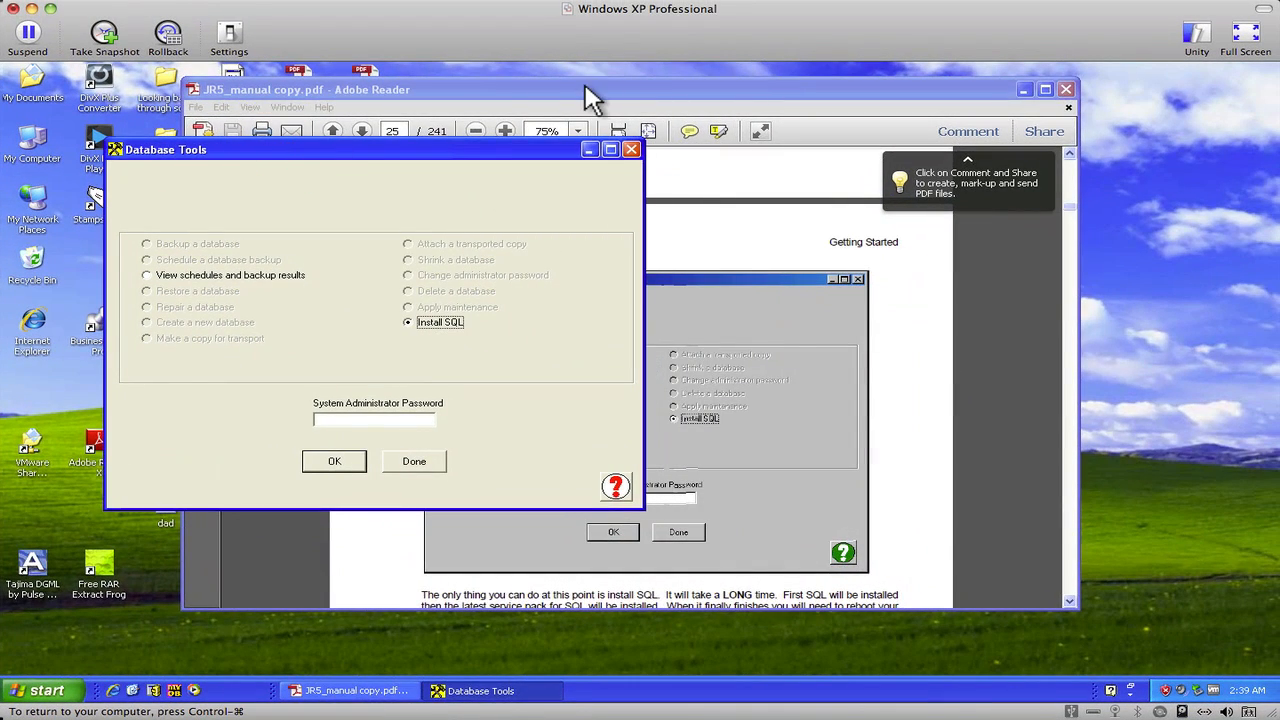
left_click_drag(594, 97, 940, 90)
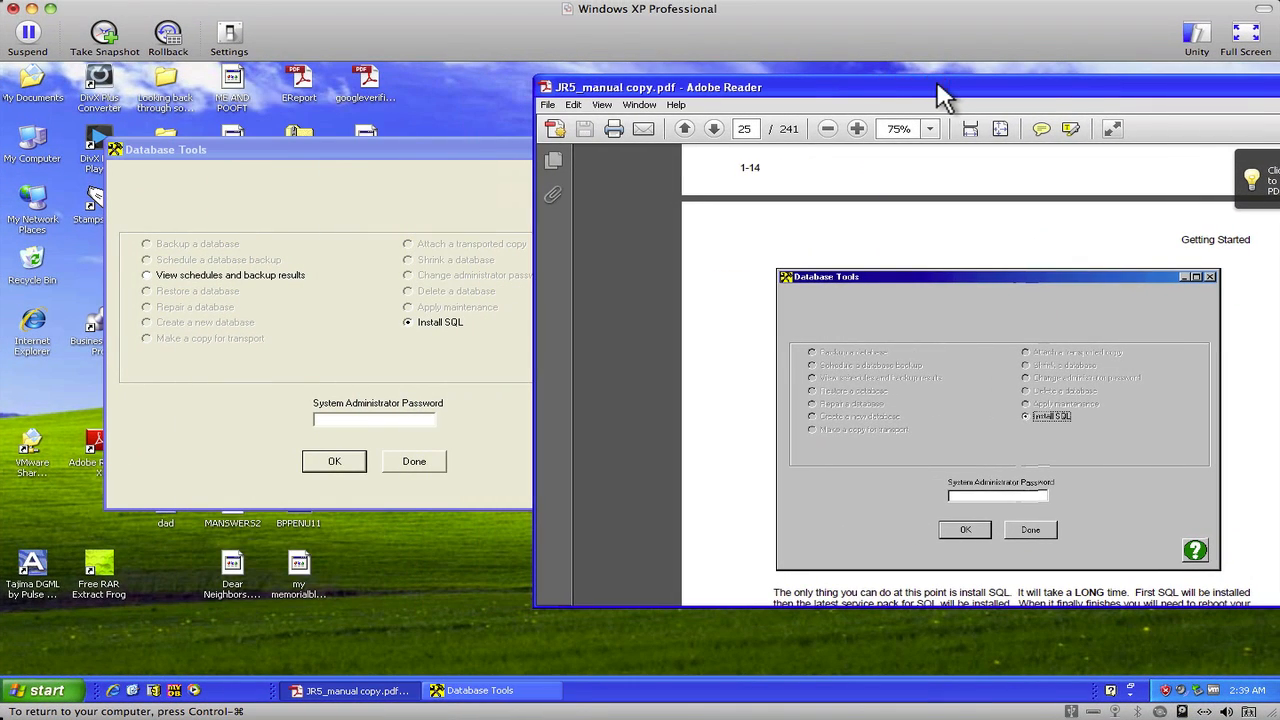
left_click_drag(461, 149, 355, 148)
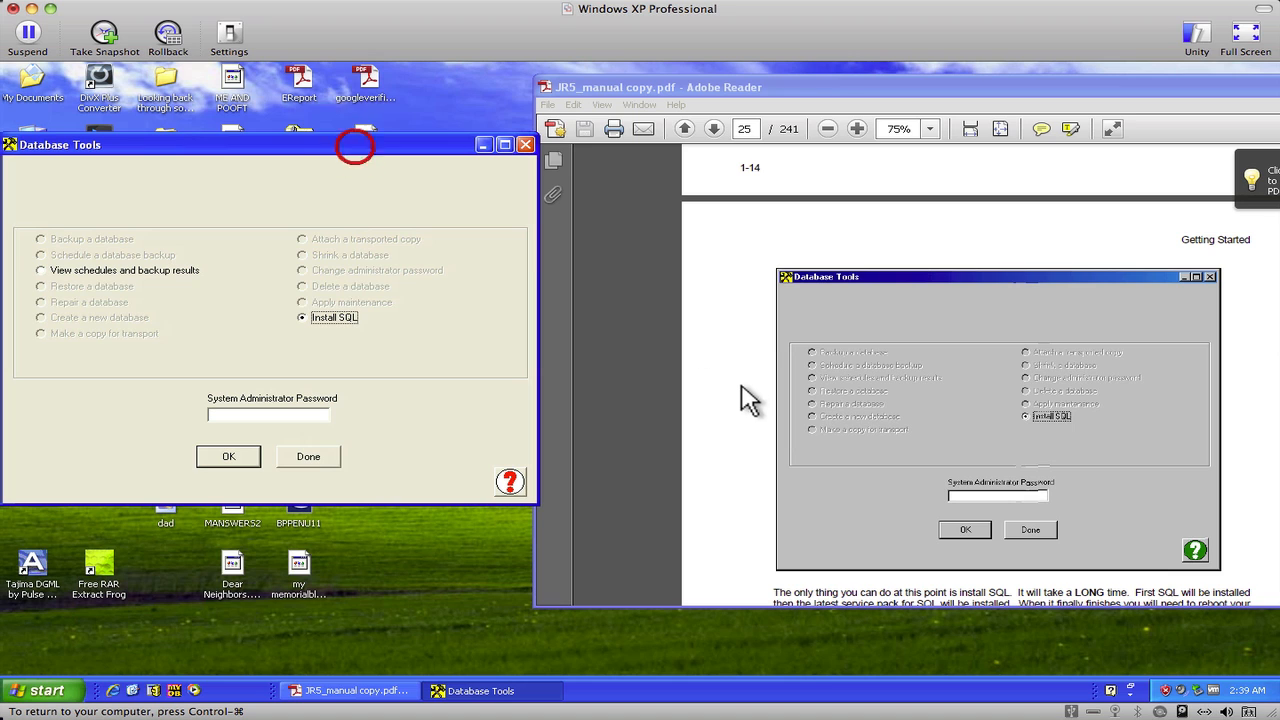
left_click(710, 340)
scroll(749, 371, "down", 3)
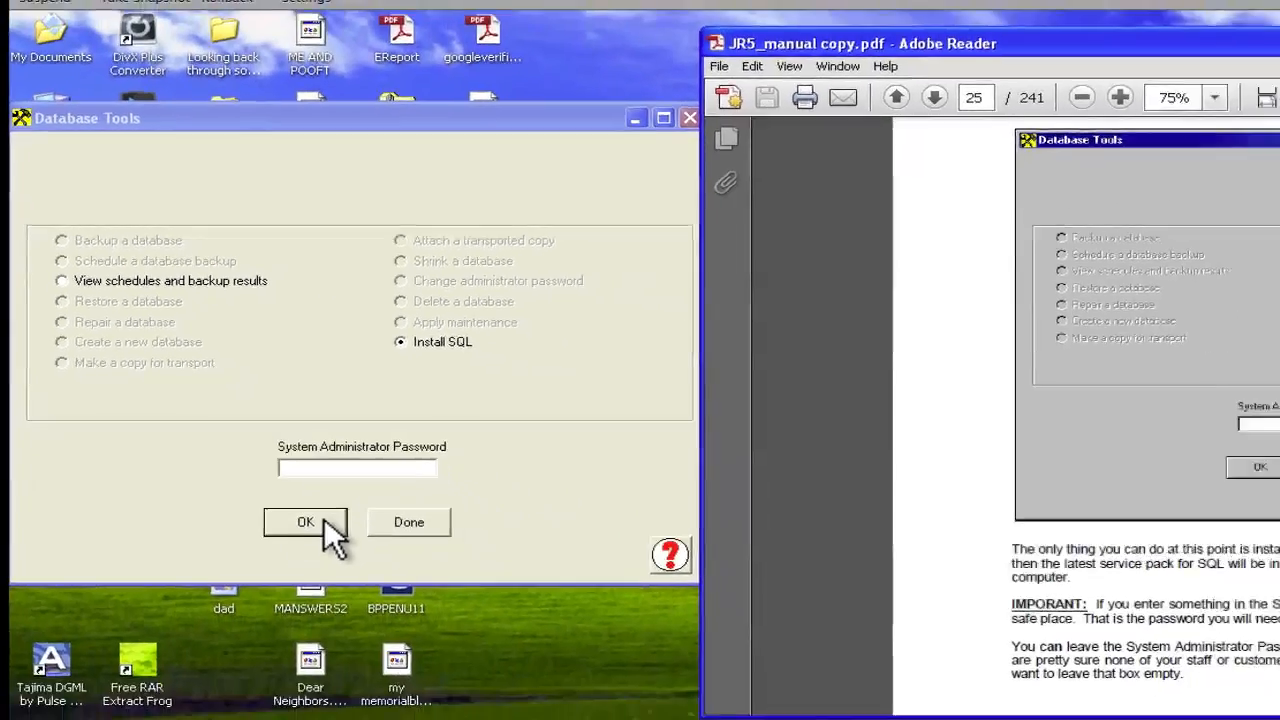
- Start the Install SQL task with an empty System Administrator Password and select MSDEx86 in the sqlsetup folder as the setup file
left_click(530, 703)
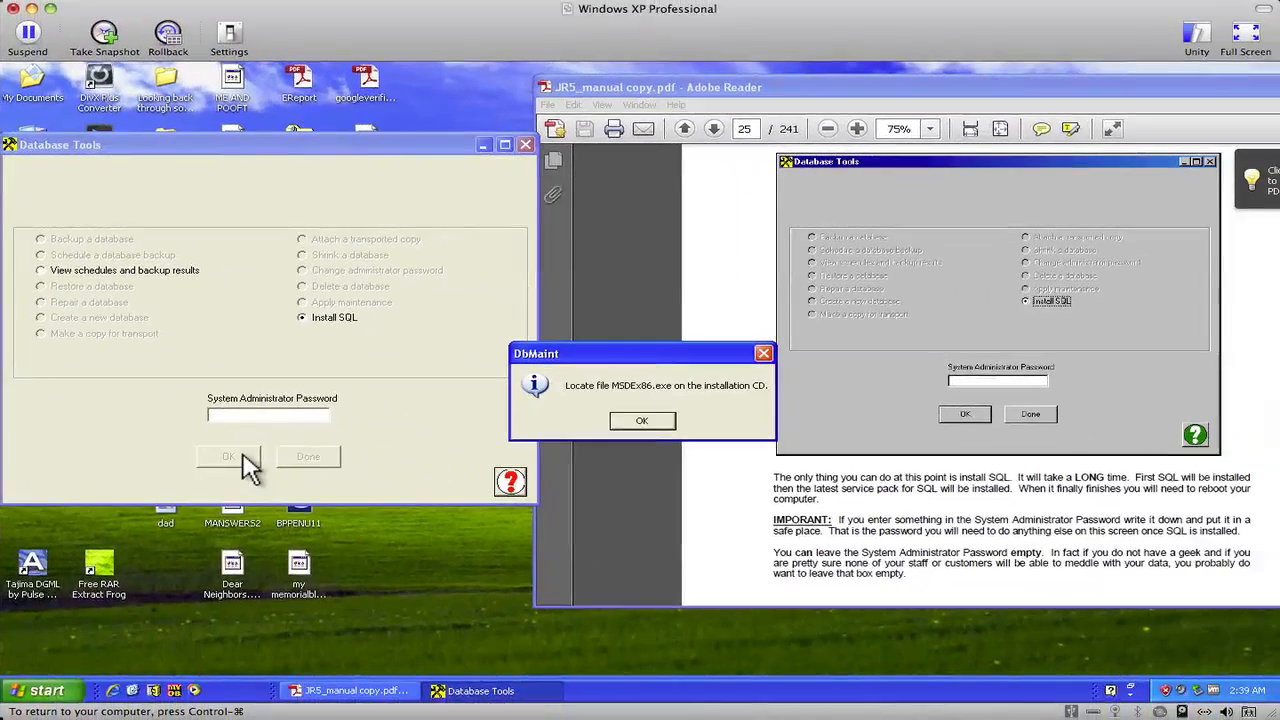
left_click(642, 421)
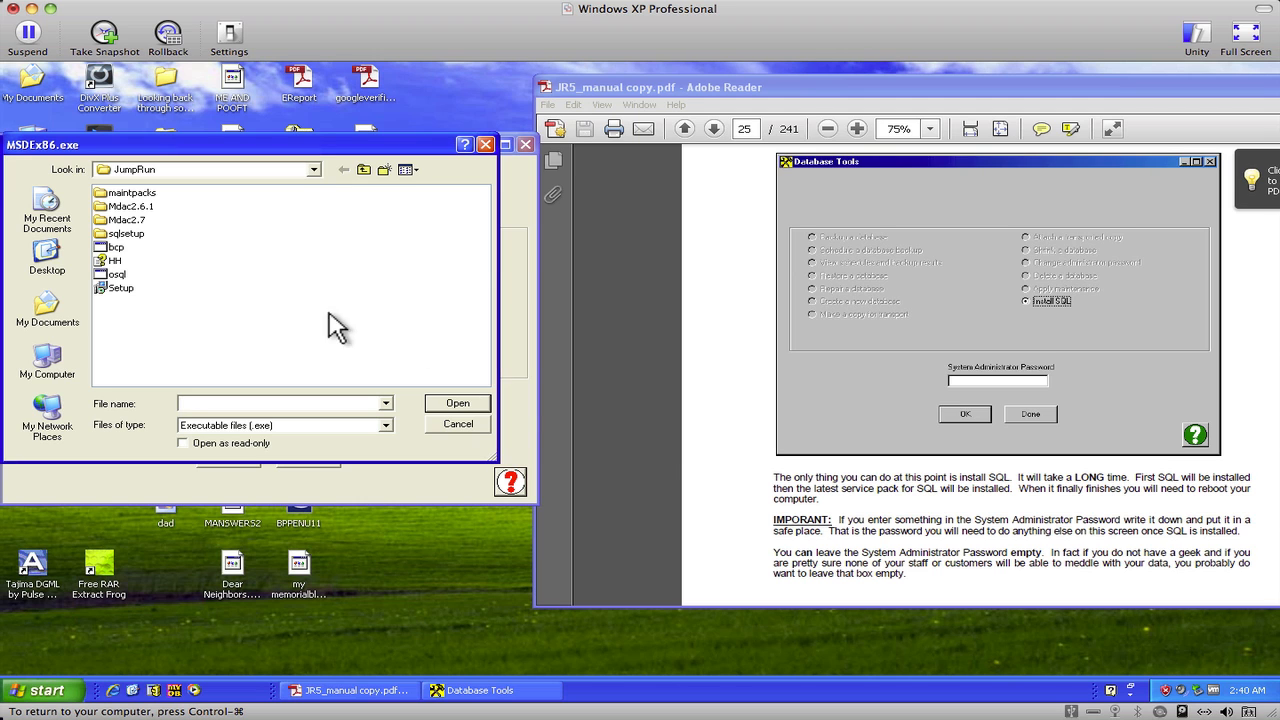
left_click(686, 443)
scroll(688, 445, "down", 3)
scroll(686, 443, "down", 6)
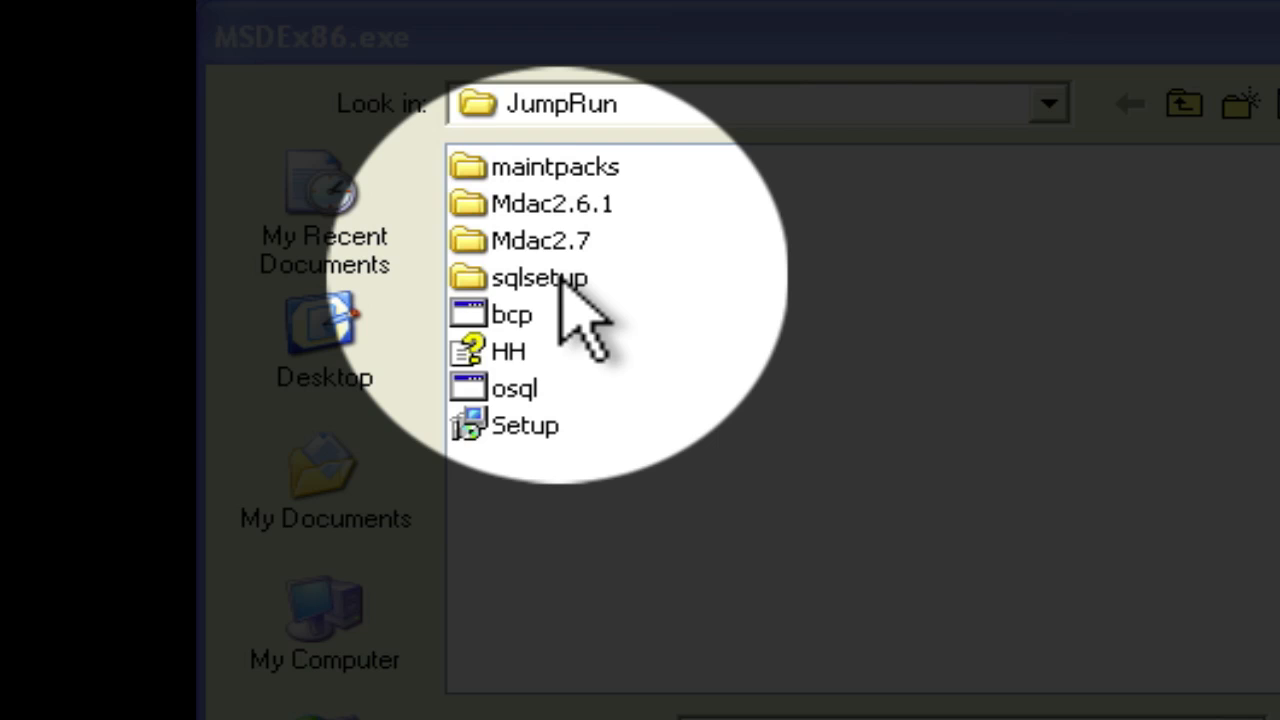
double_click(530, 276)
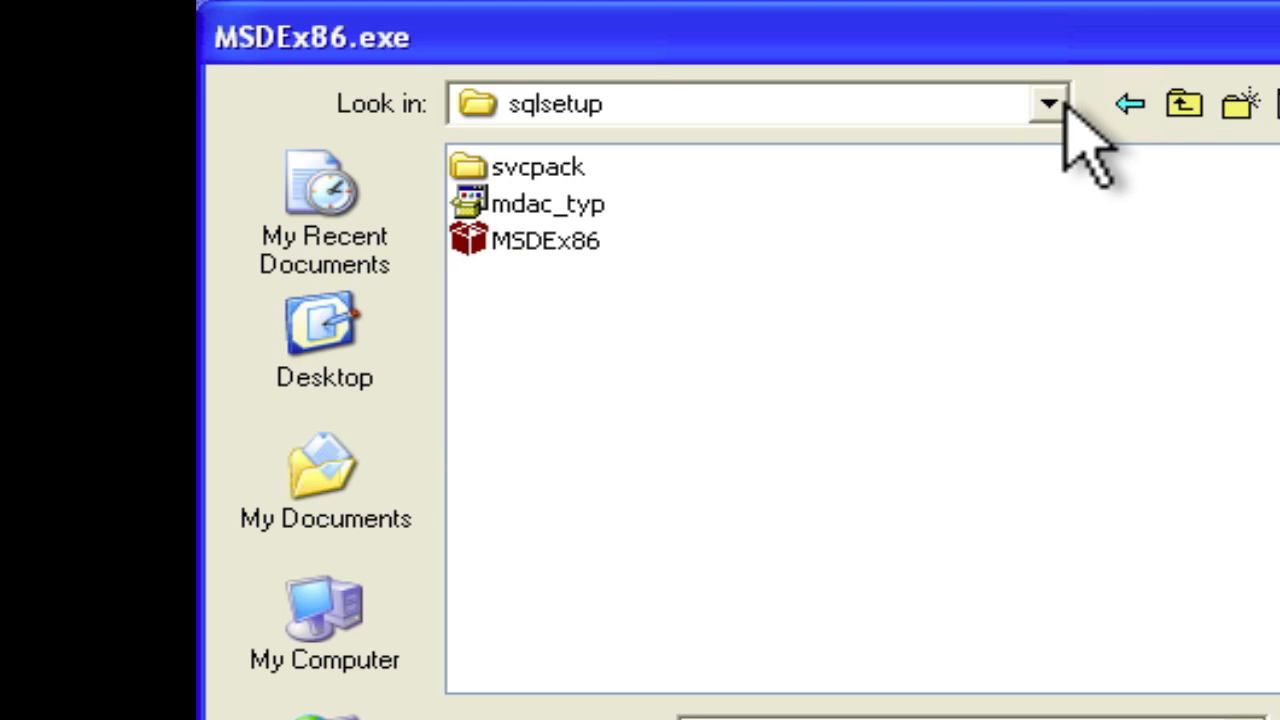
left_click(1120, 106)
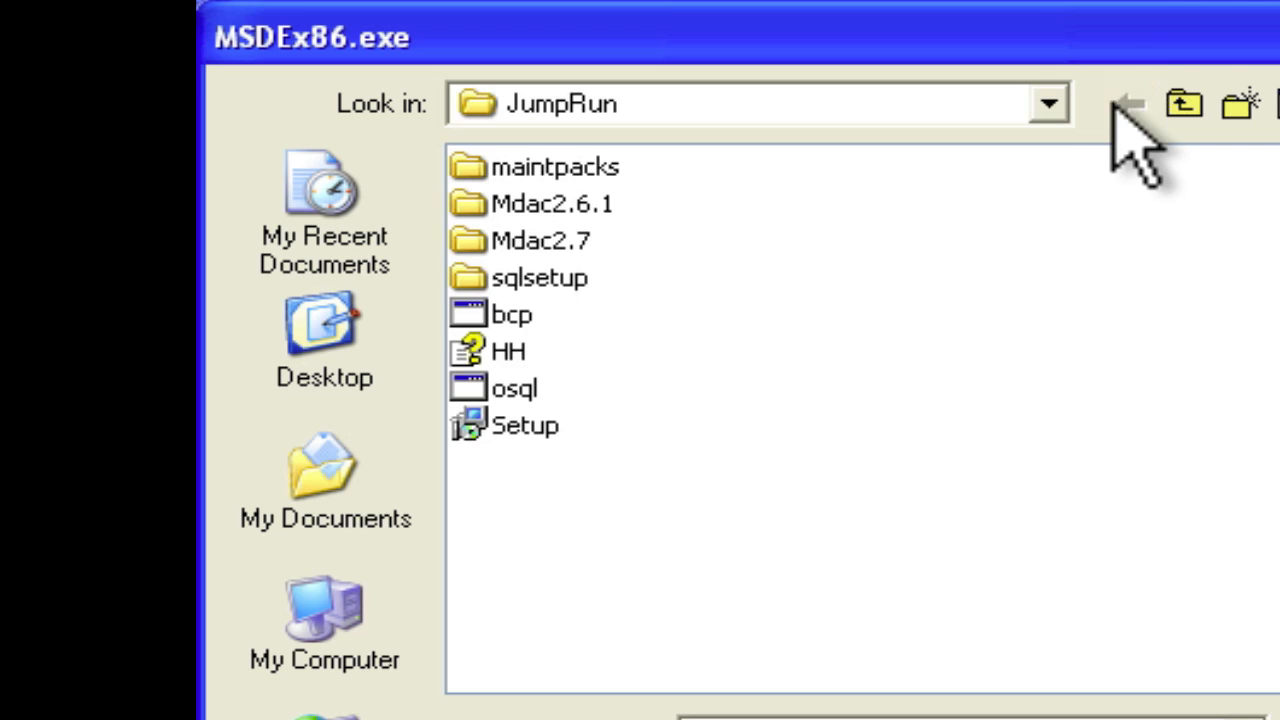
mouse_move(542, 287)
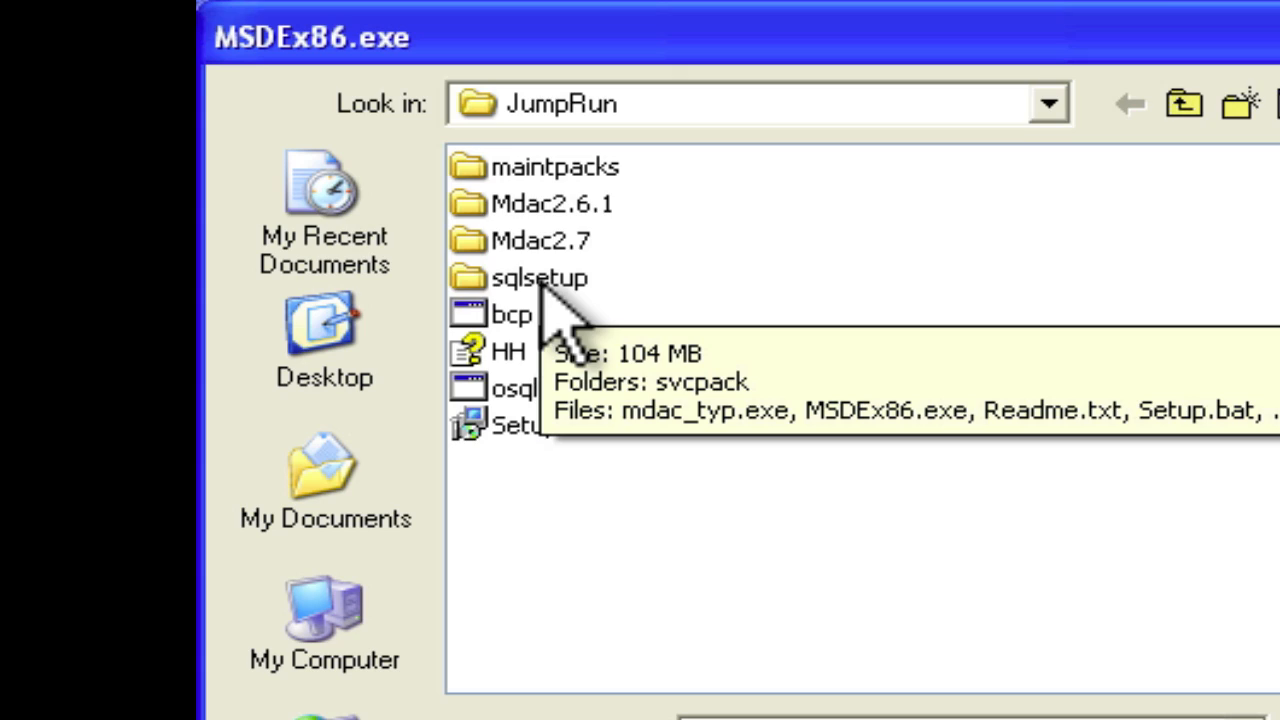
double_click(542, 285)
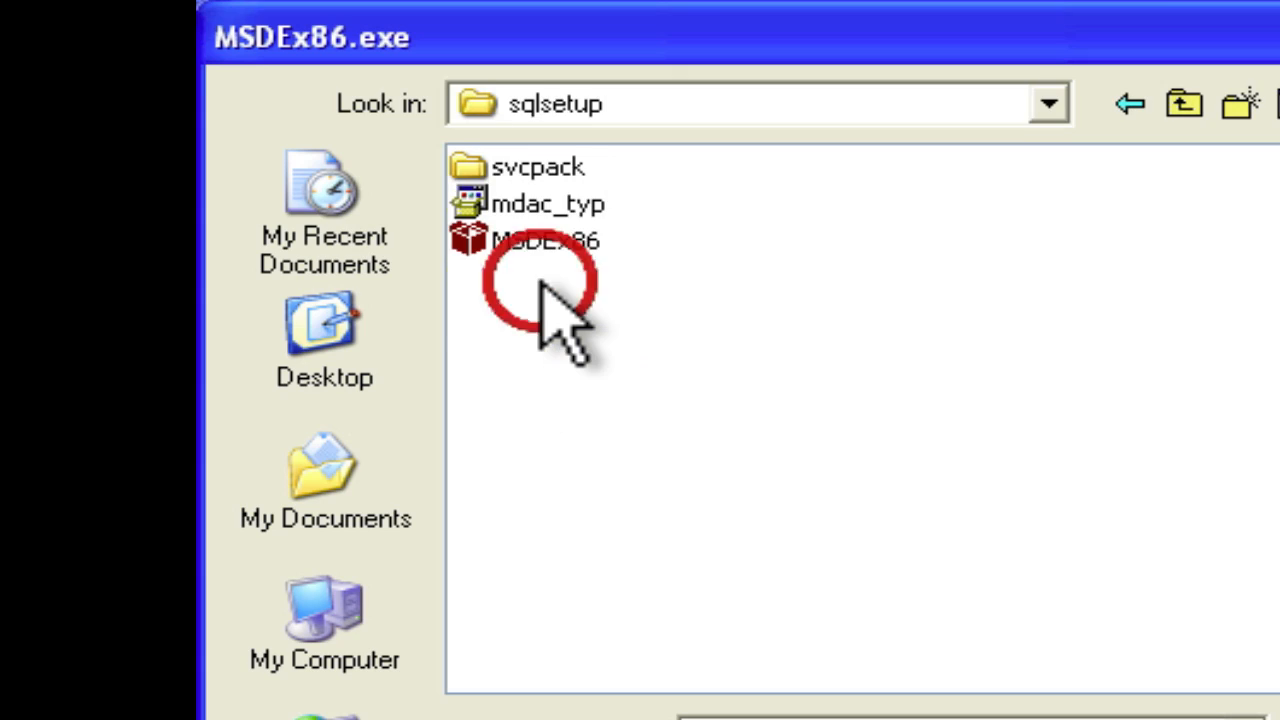
left_click(535, 243)
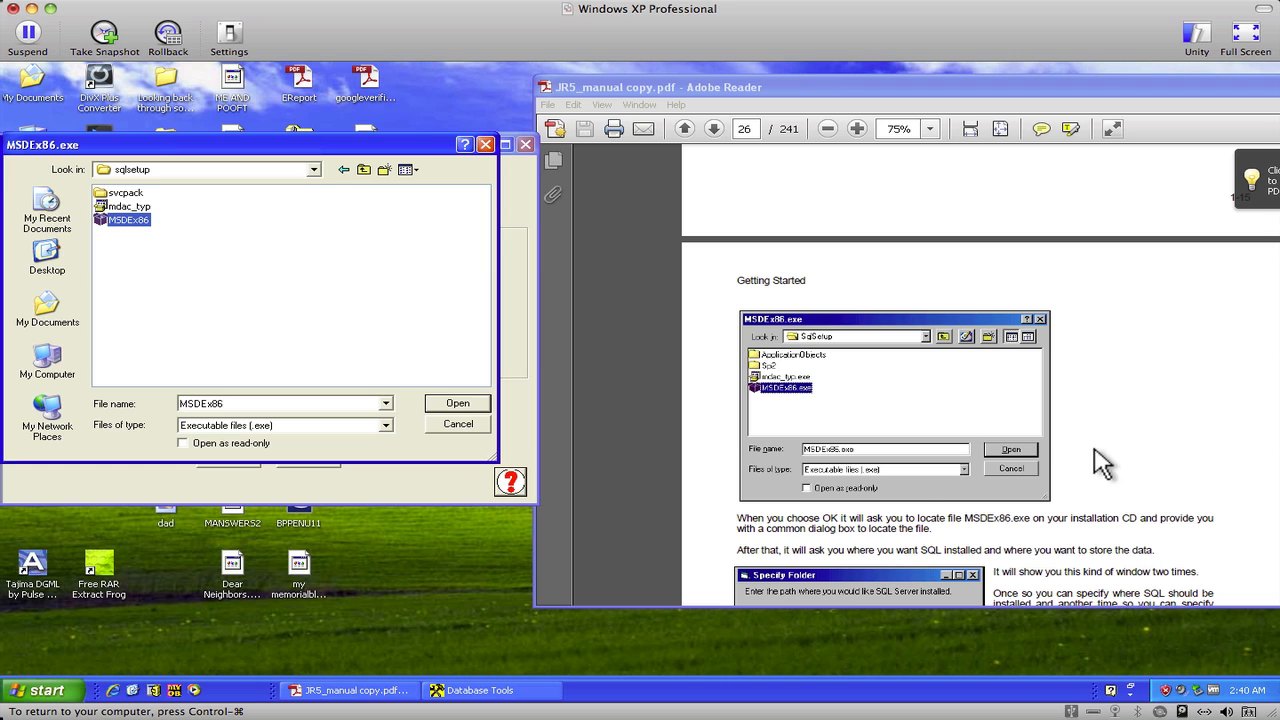
- Read the manual's notes on the install folders, open the selected MSDEx86 file, and accept C:\Mssql7 for both SQL Server and its databases
left_click(1127, 452)
scroll(1126, 445, "down", 3)
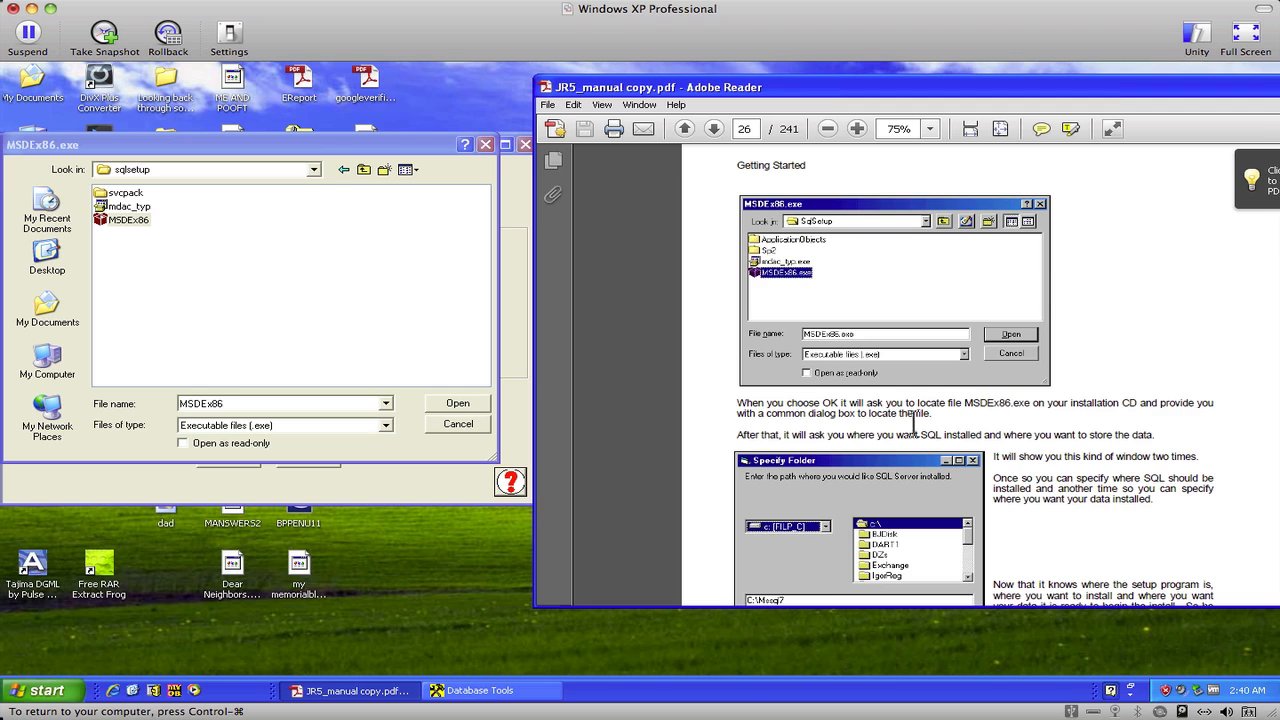
scroll(910, 425, "down", 2)
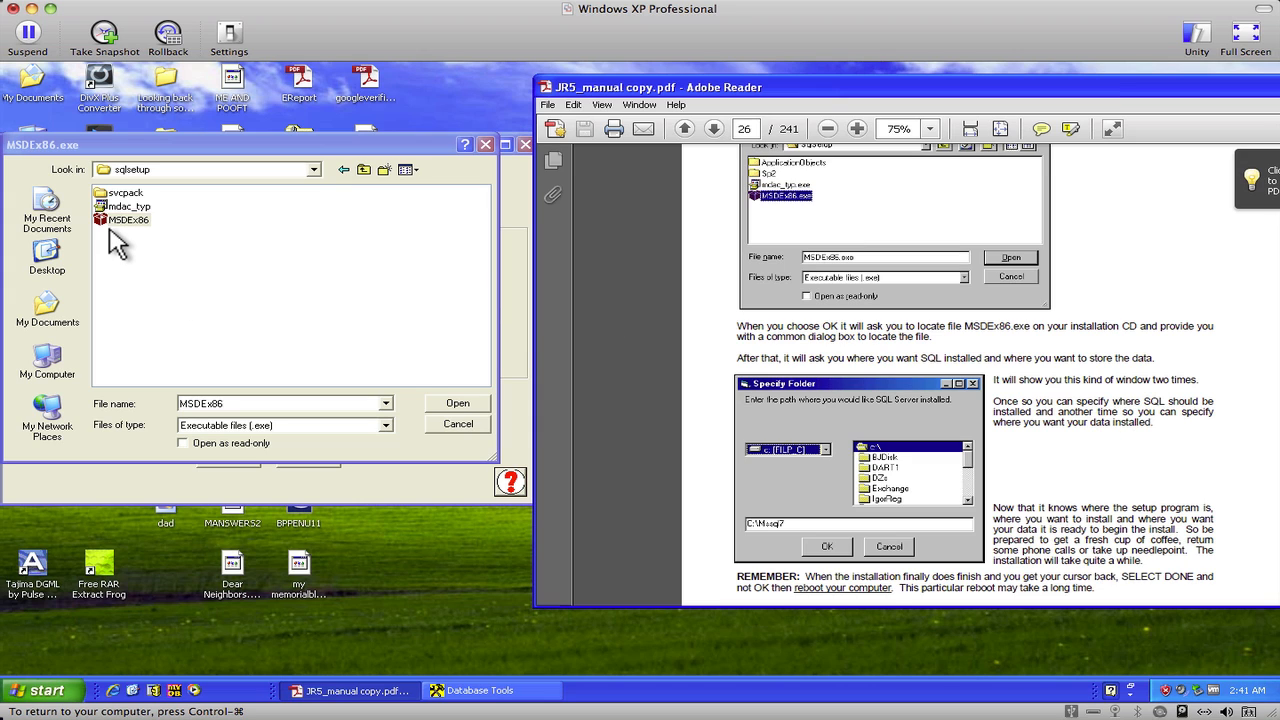
left_click(446, 405)
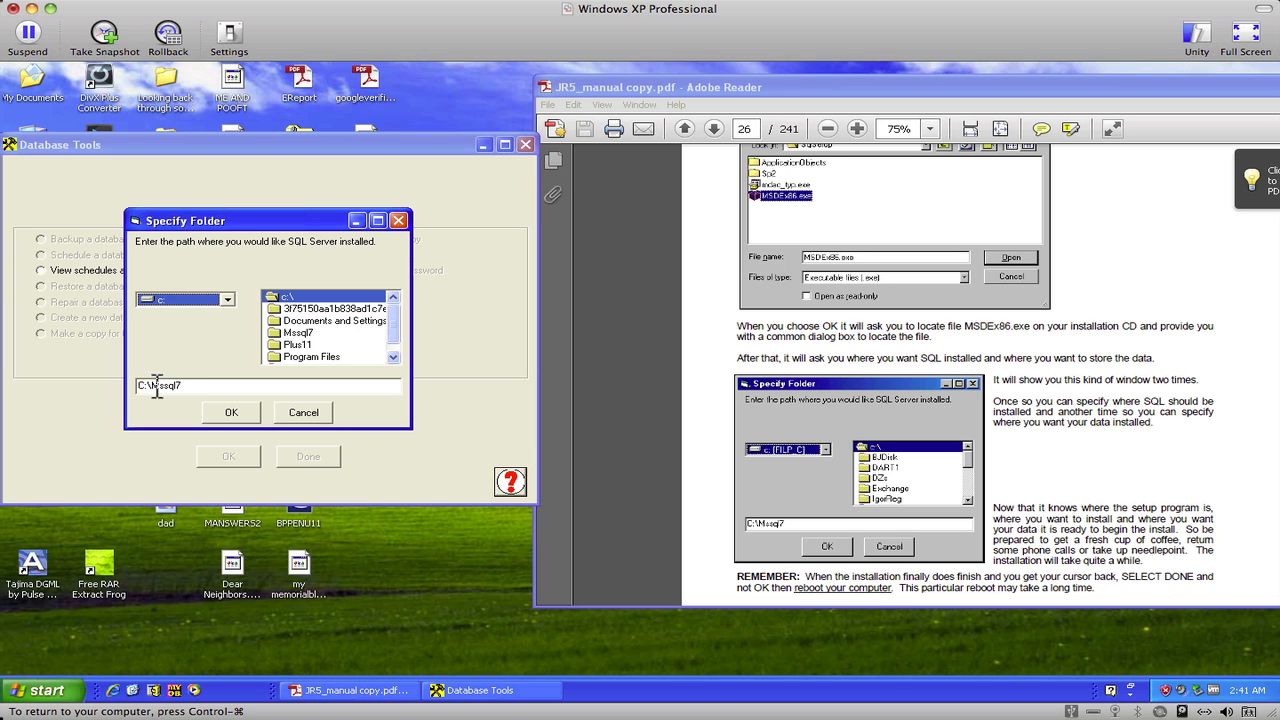
left_click(238, 418)
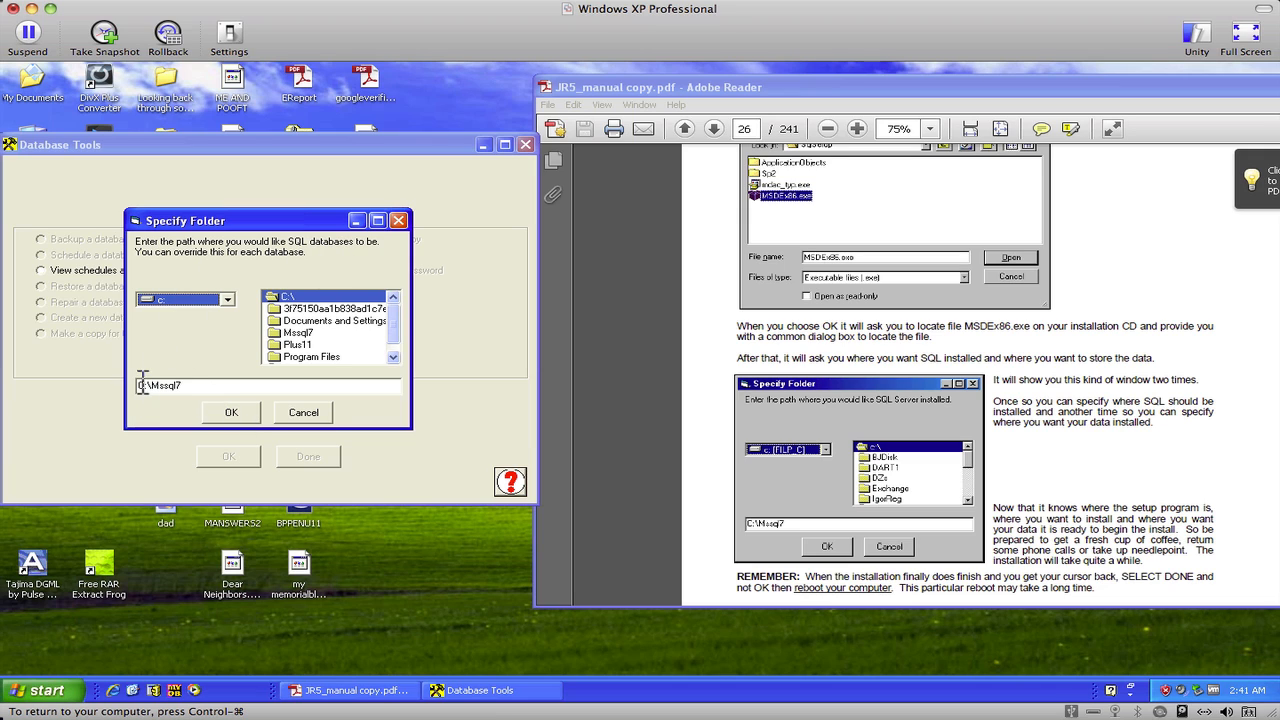
left_click(229, 413)
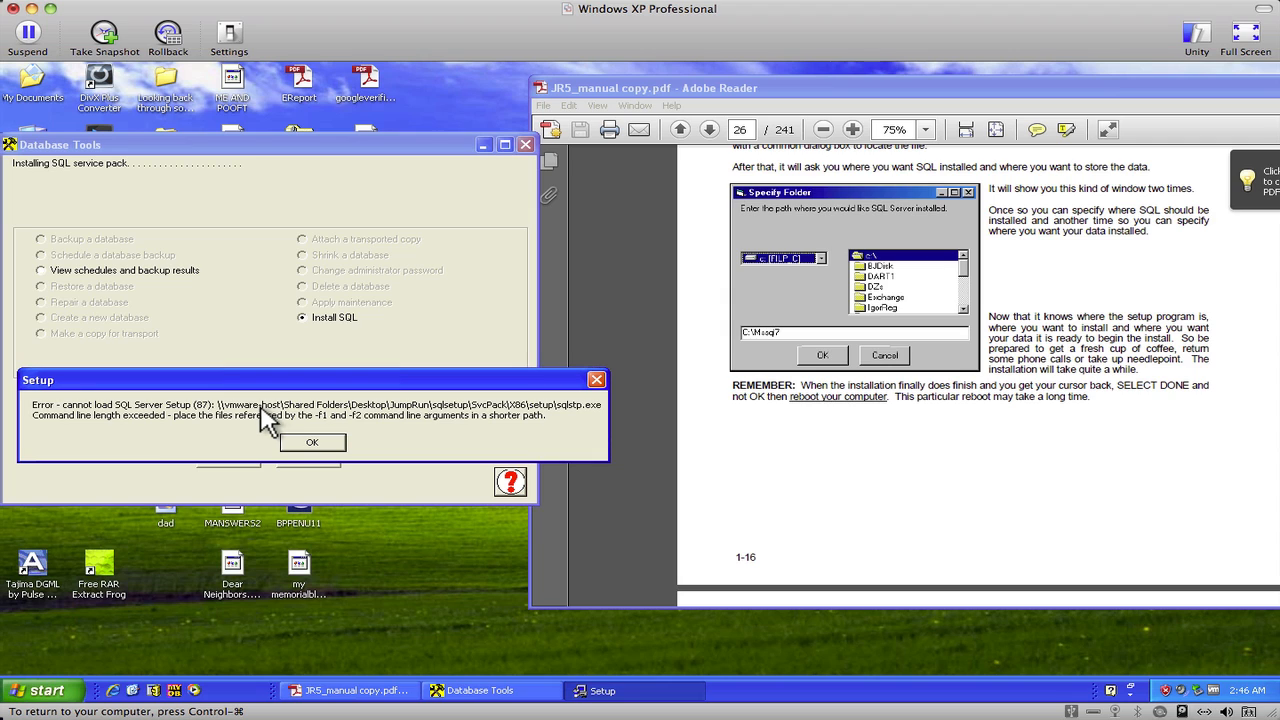
- Acknowledge the setup and service pack messages and the reboot notice, and finish Database Tools with Done
left_click(306, 443)
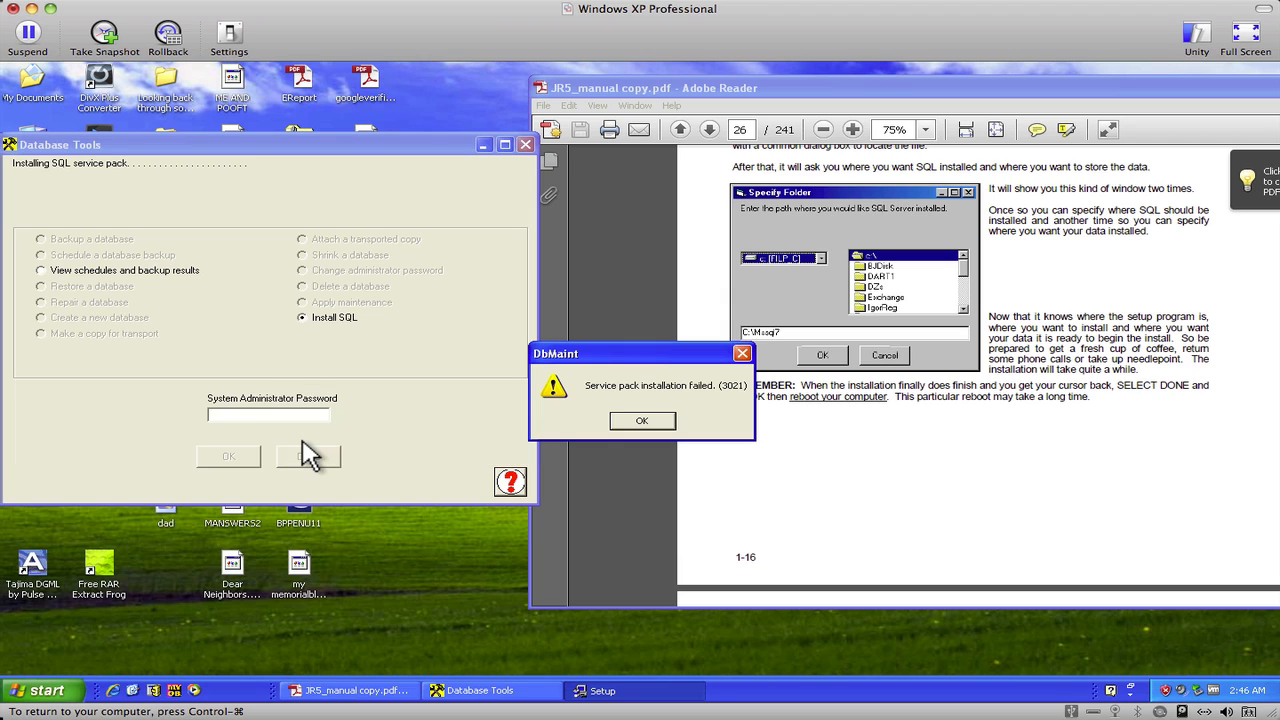
left_click(638, 421)
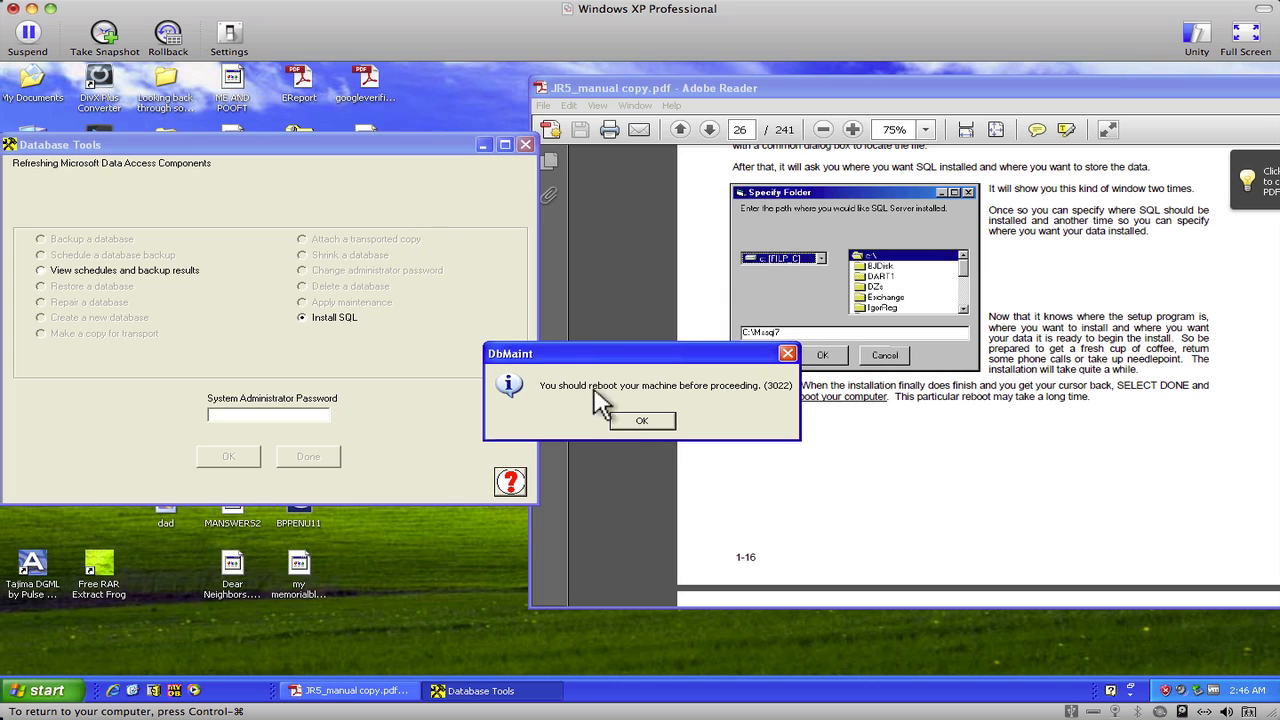
left_click(636, 425)
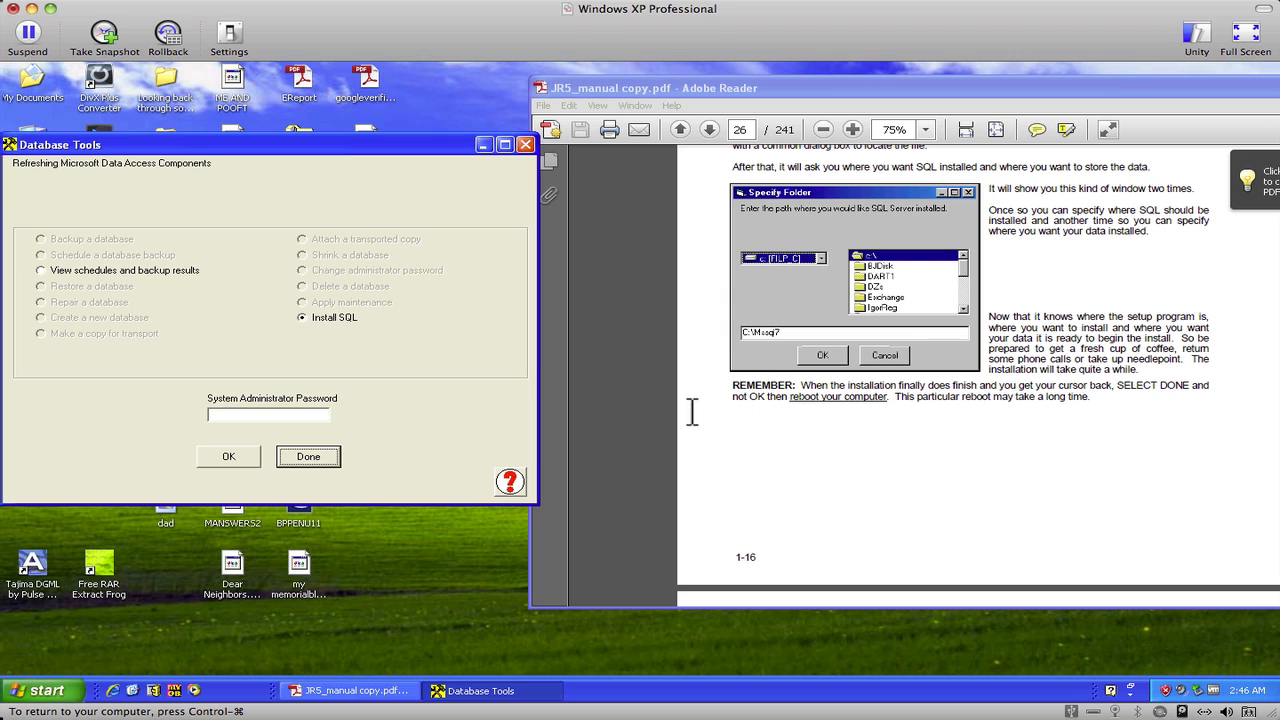
left_click(309, 457)
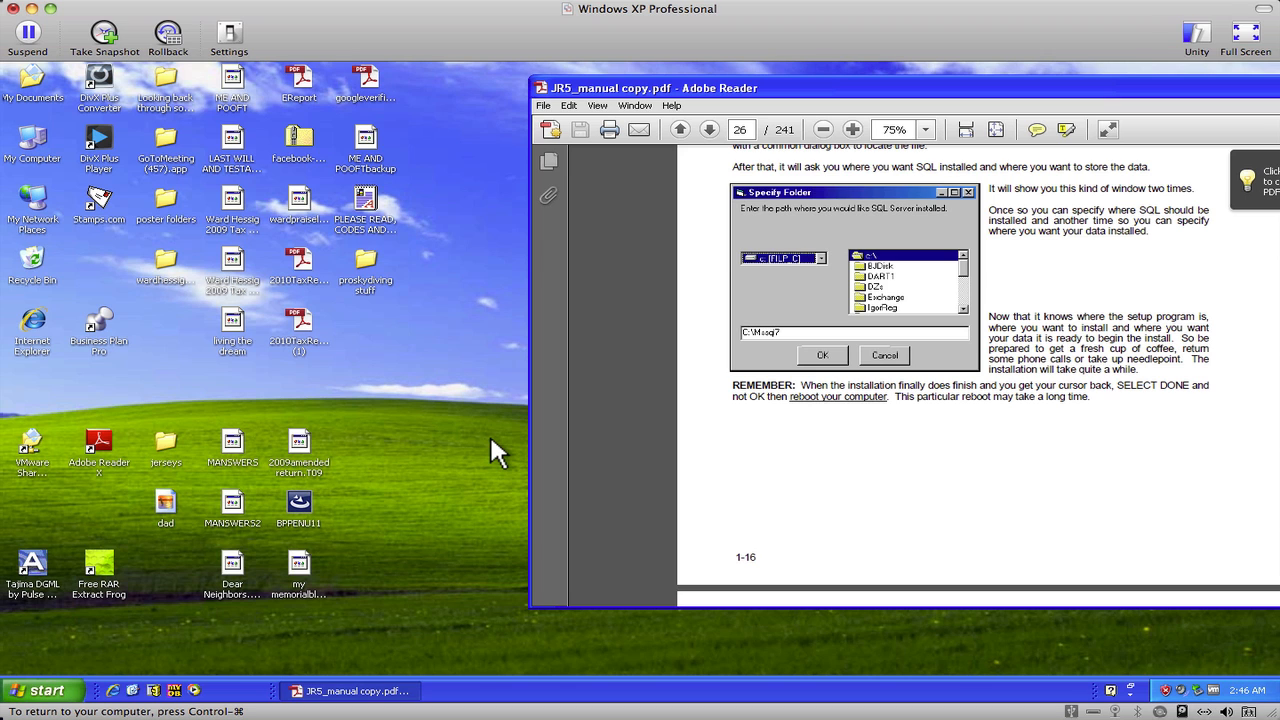
- Restart Windows to complete the SQL installation
left_click(45, 690)
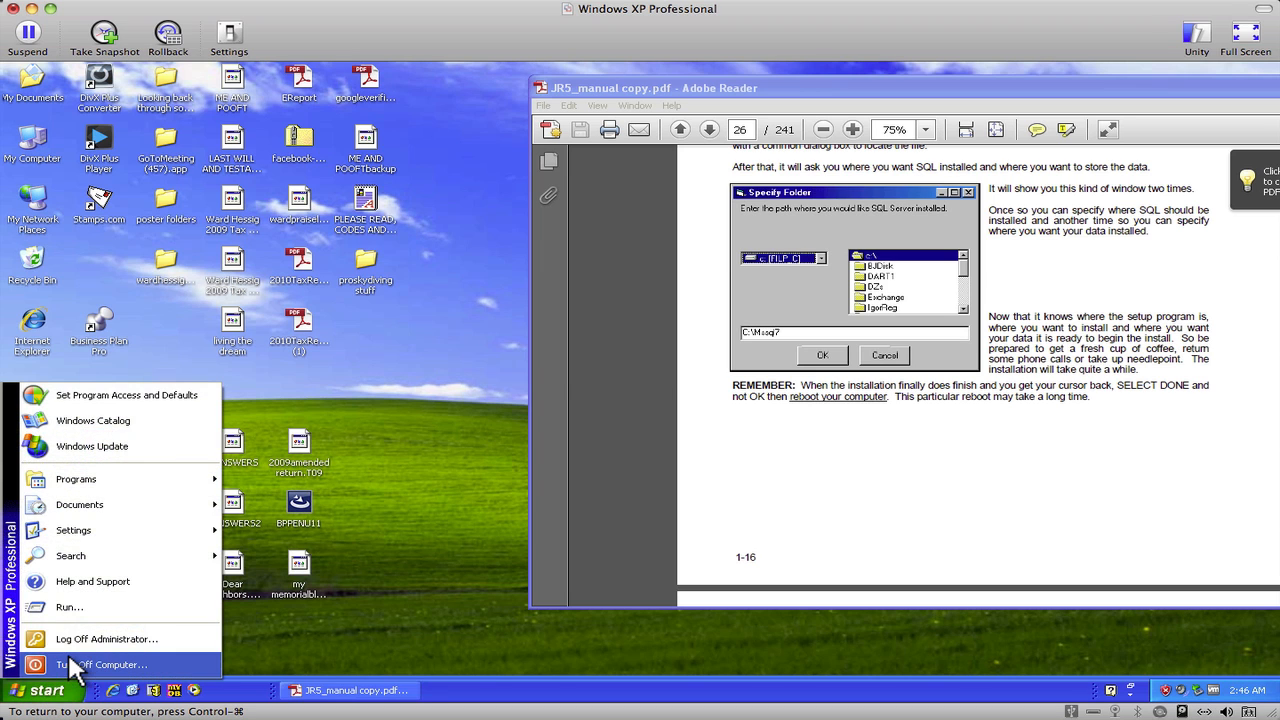
left_click(70, 662)
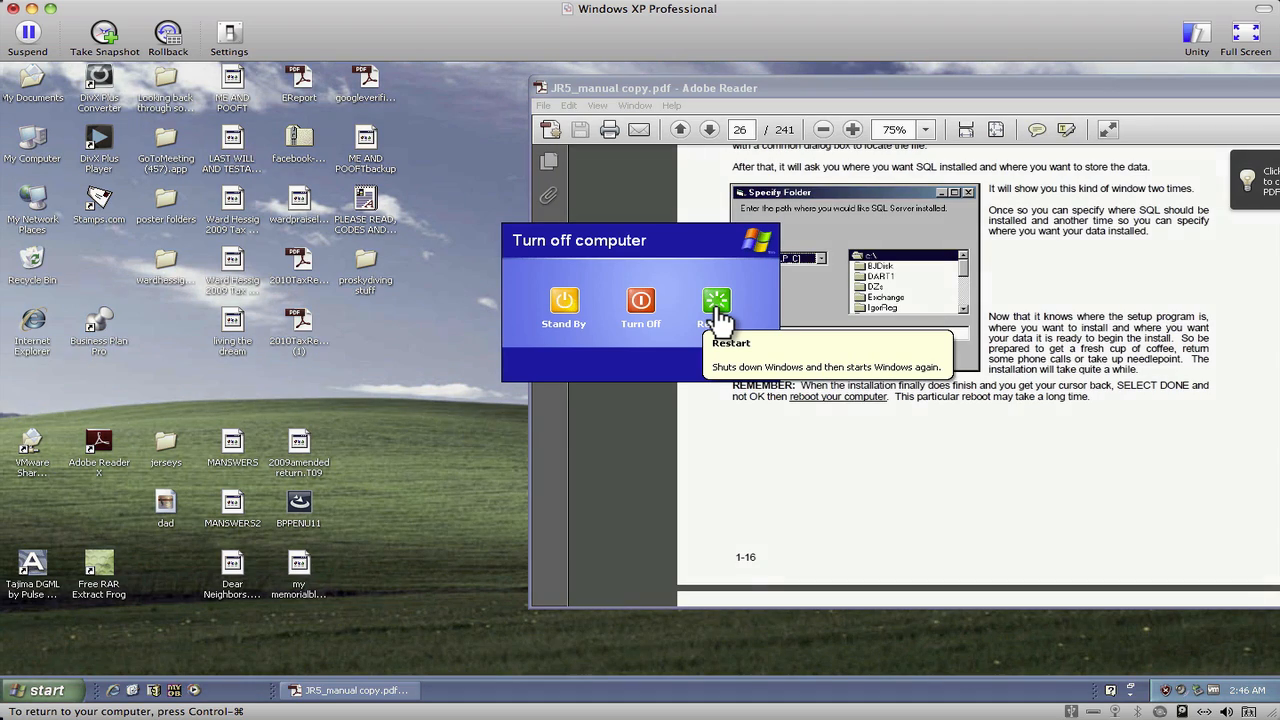
left_click(716, 305)
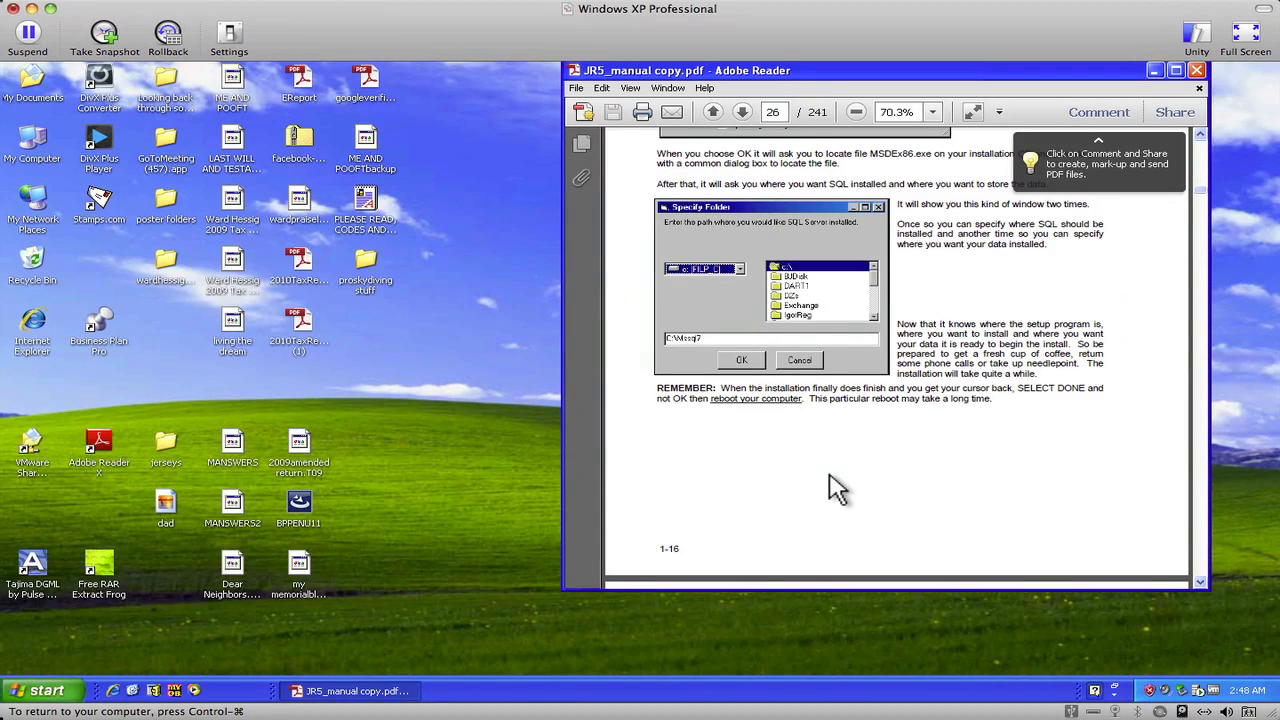
- Read the manual's post-restart instructions and check the installed programs for the MSDE program group
scroll(838, 488, "down", 4)
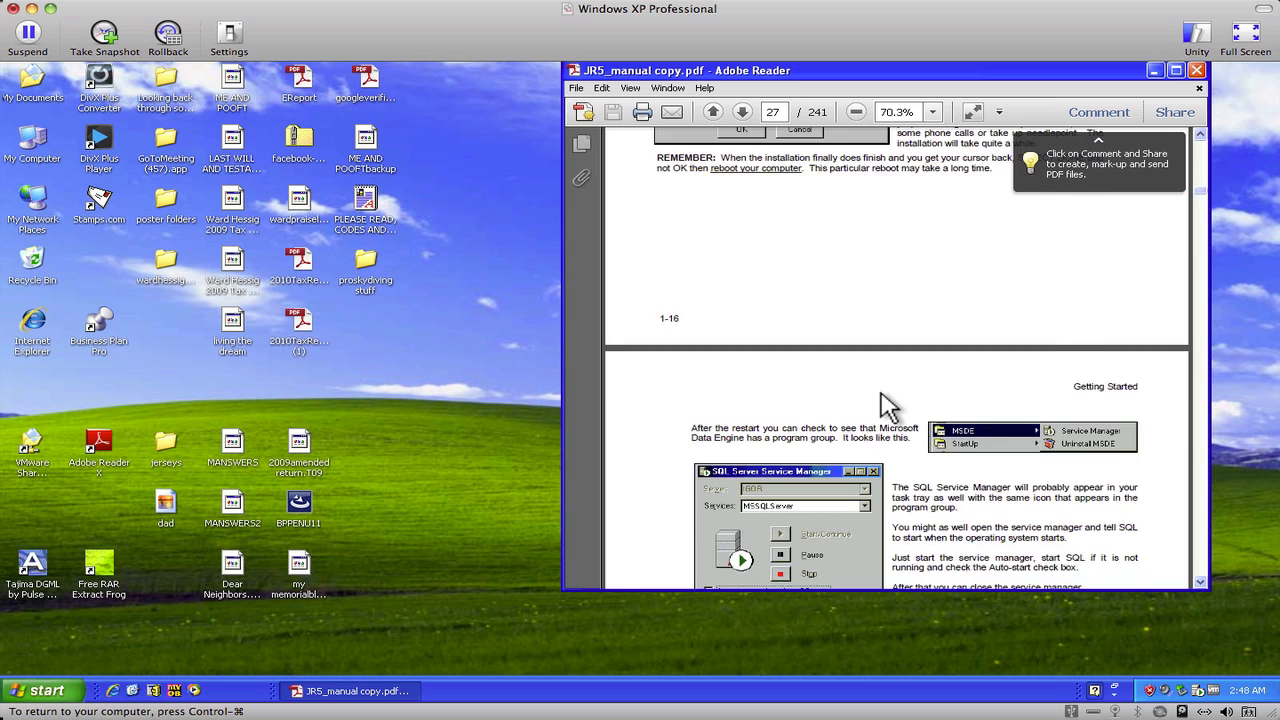
scroll(880, 406, "down", 4)
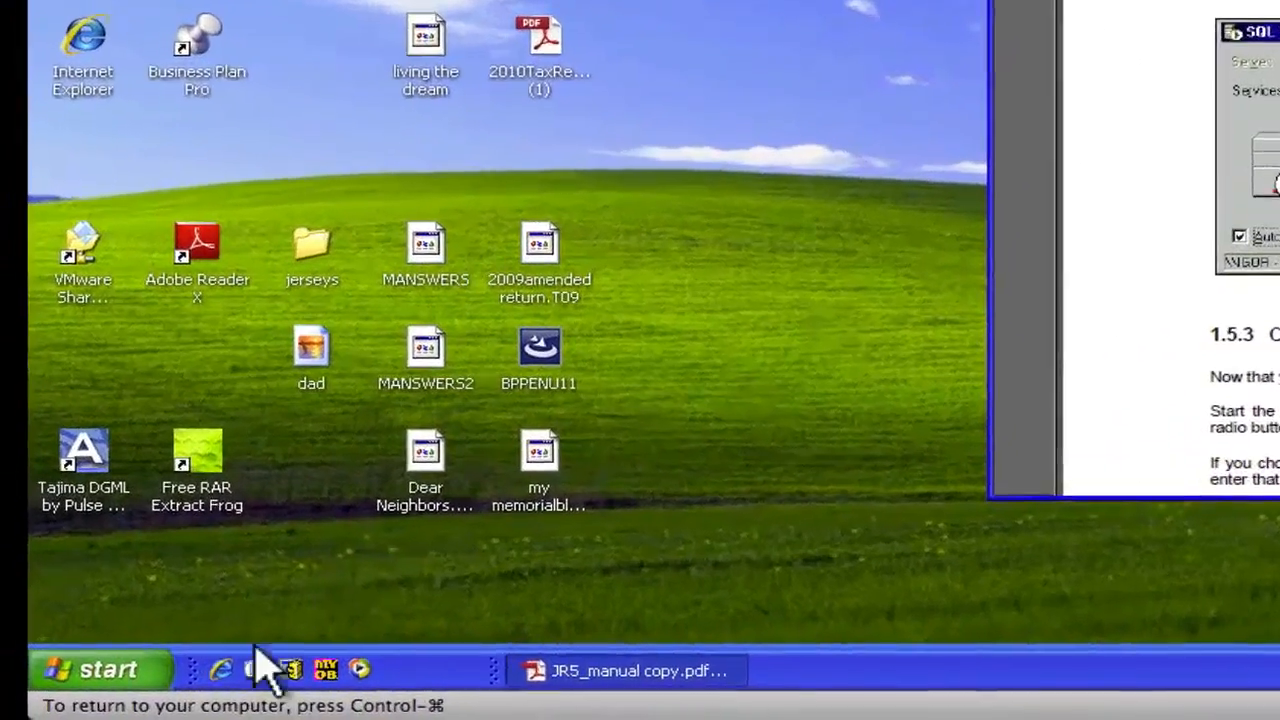
left_click(105, 680)
mouse_move(443, 243)
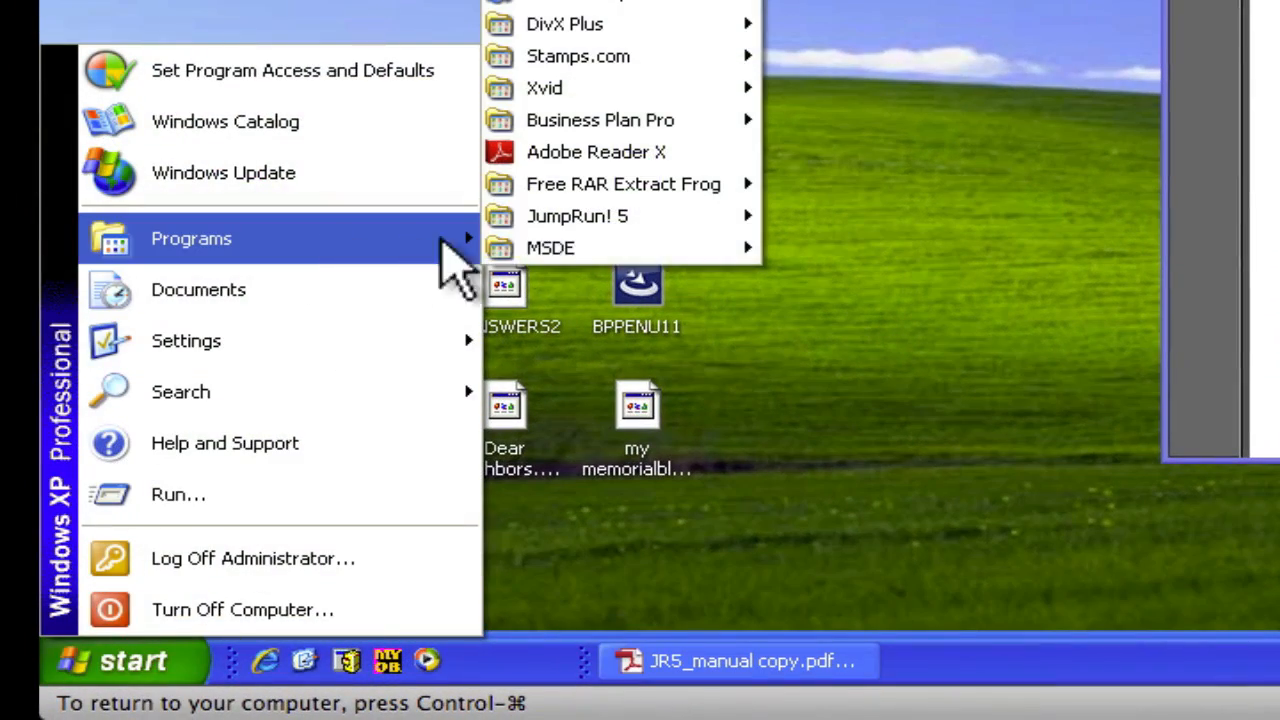
mouse_move(557, 248)
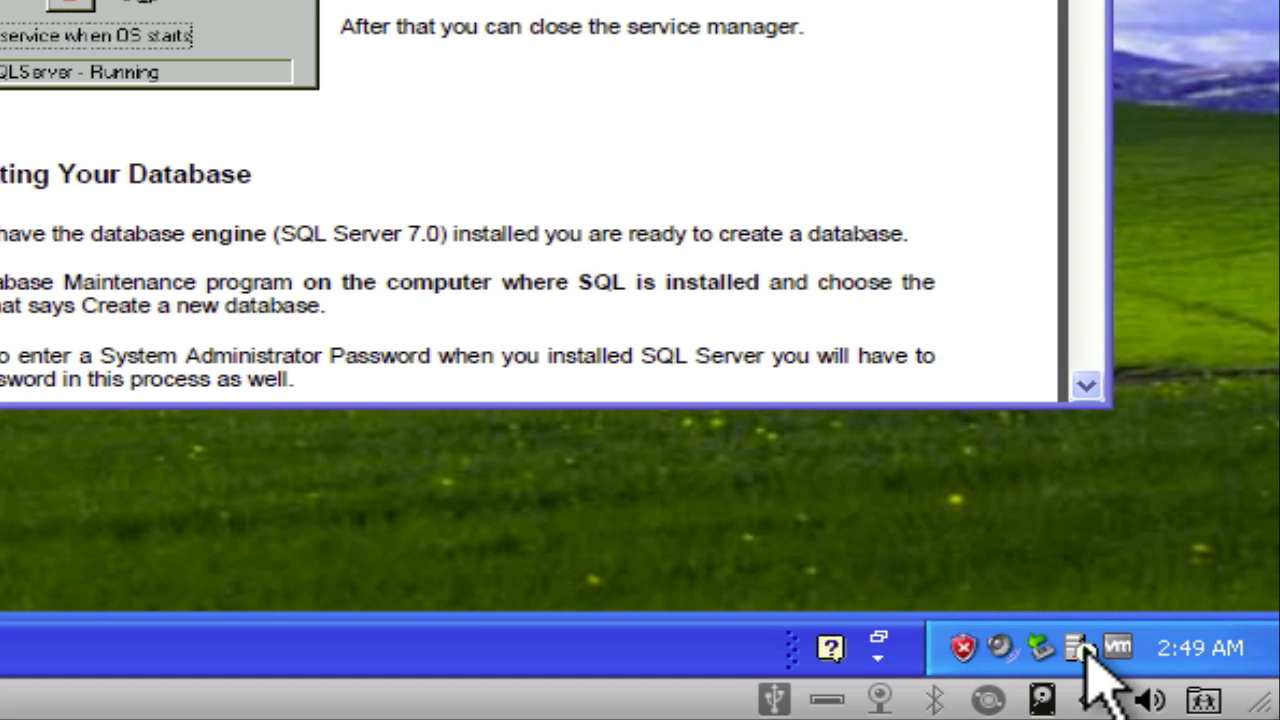
- Open SQL Server Service Manager, check the MSSQLServer status and the auto-start setting, and close it
right_click(1083, 649)
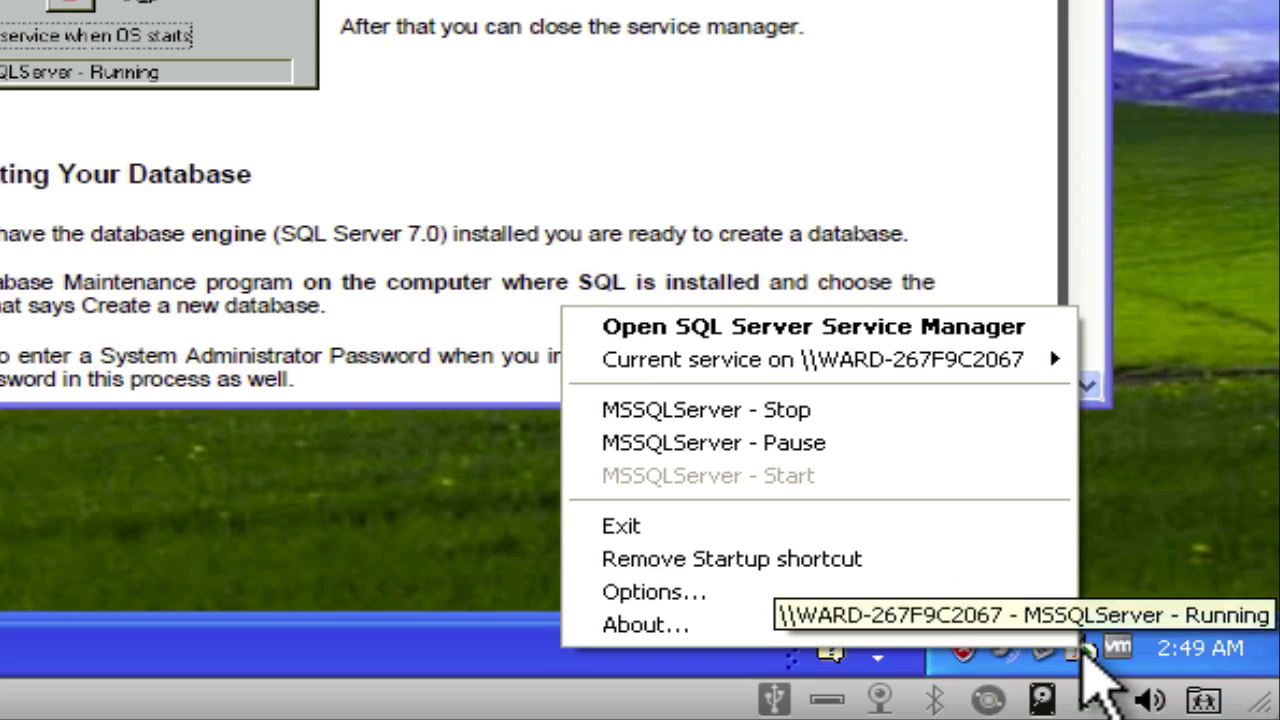
left_click(1117, 522)
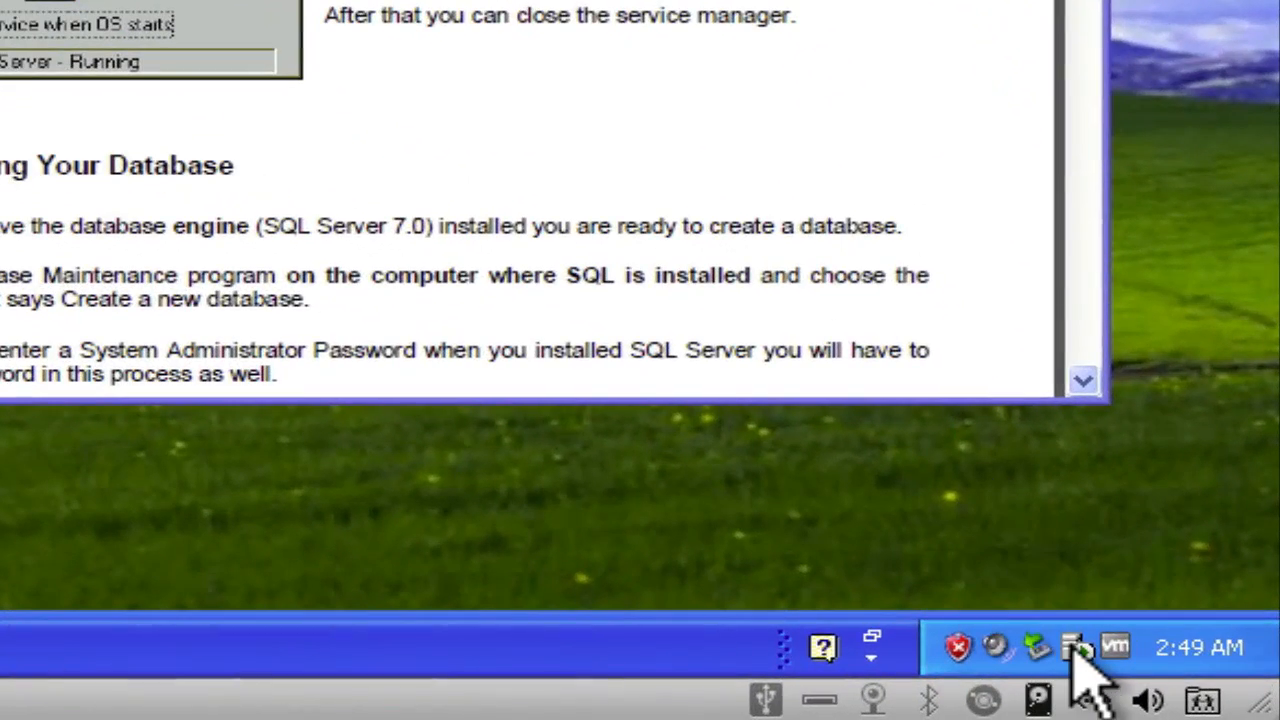
right_click(1122, 663)
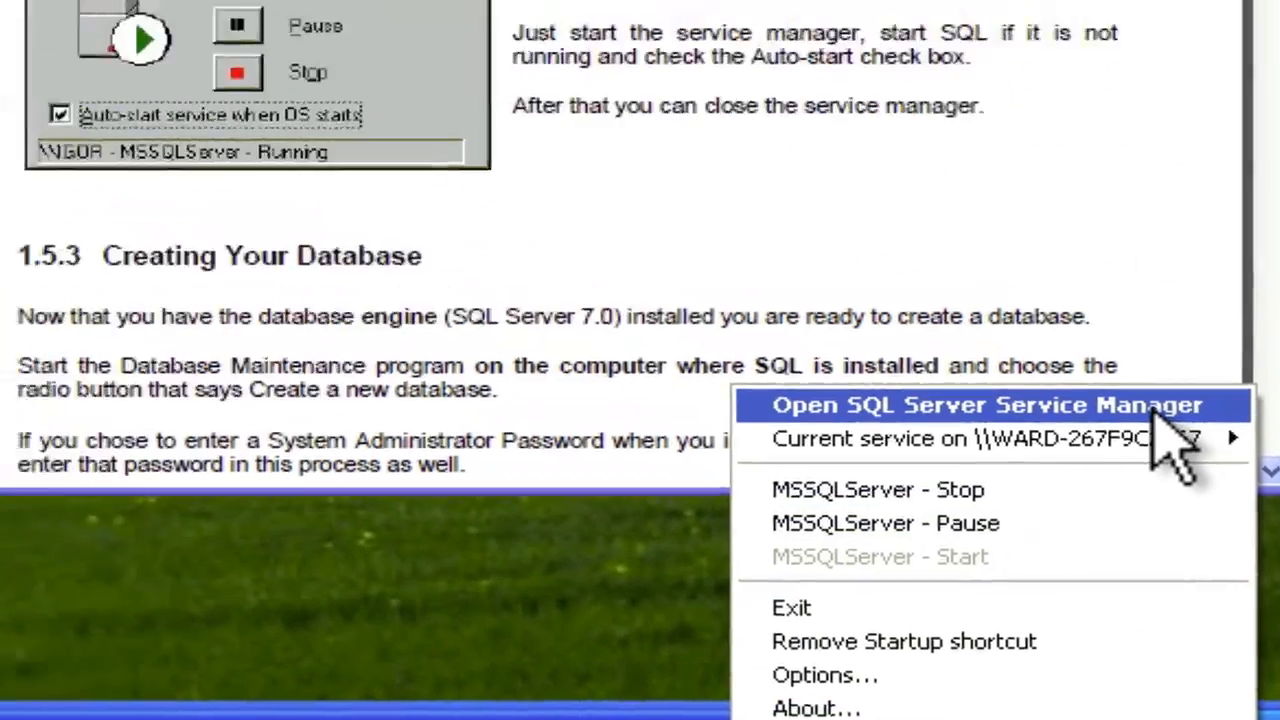
left_click(1158, 412)
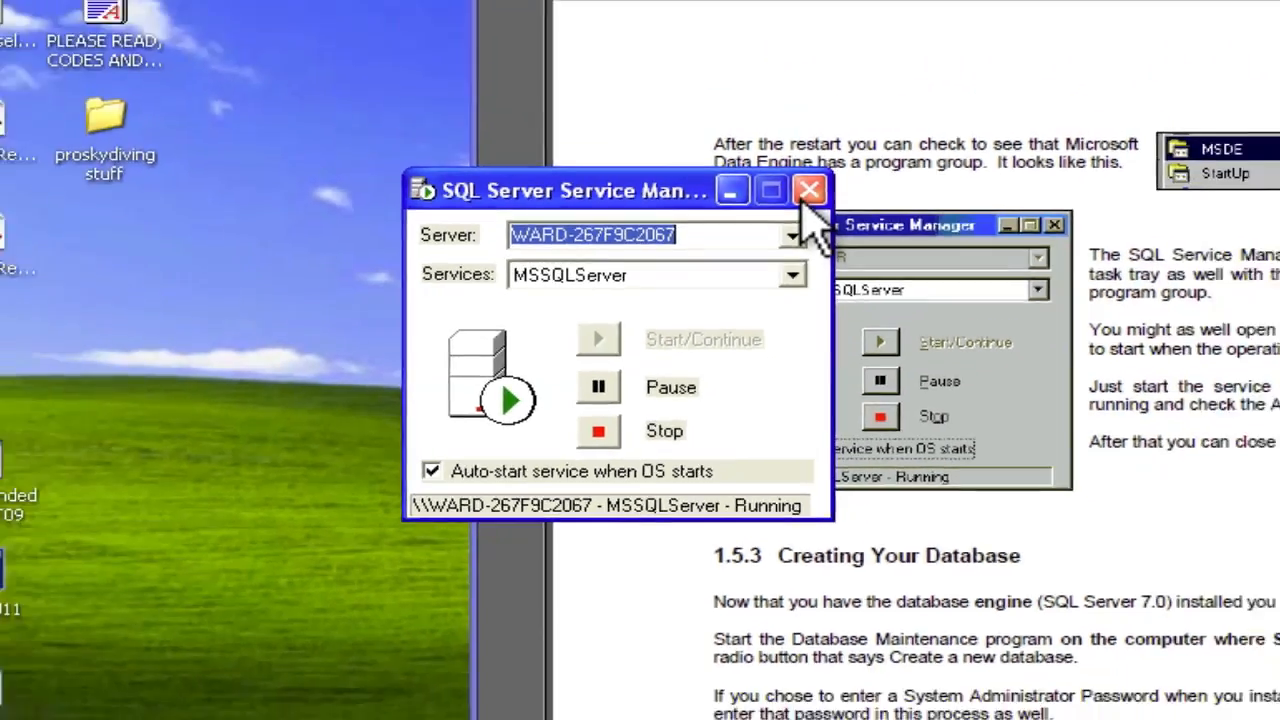
left_click(855, 116)
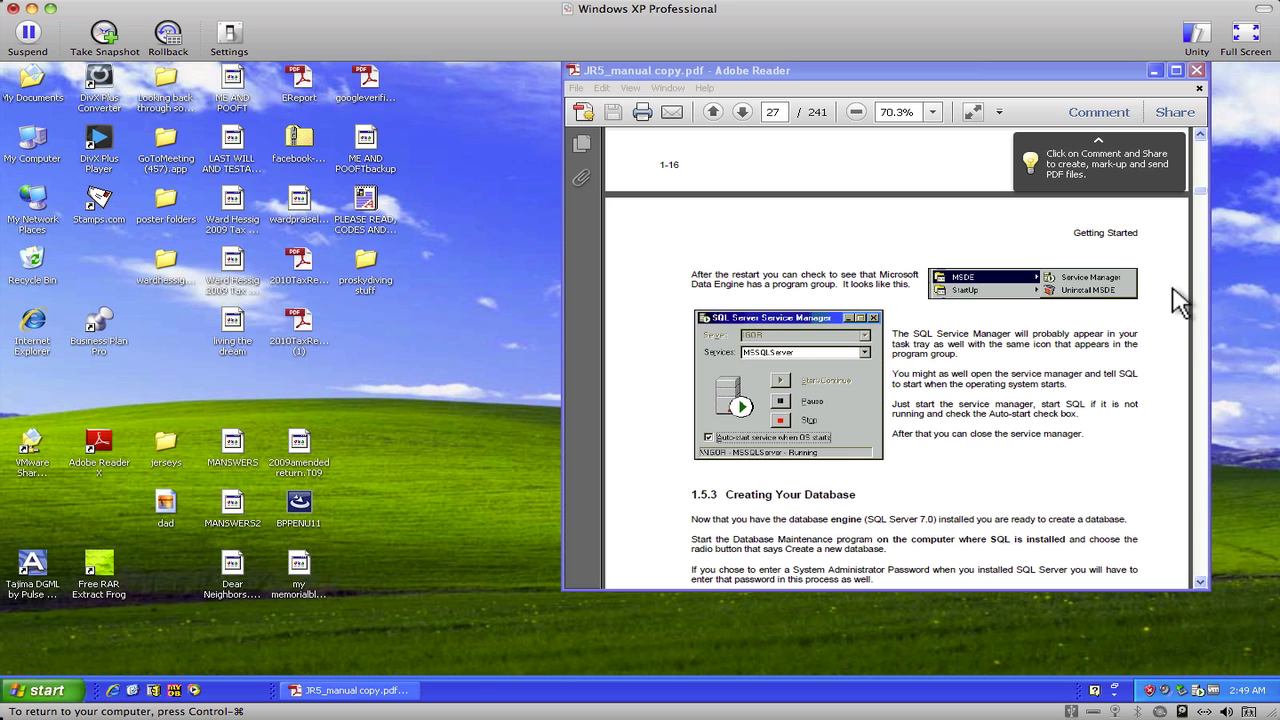
- Read section 1.5.3 Creating Your Database in the manual through the end of page 1-17
left_click(1201, 582)
left_click(1201, 582)
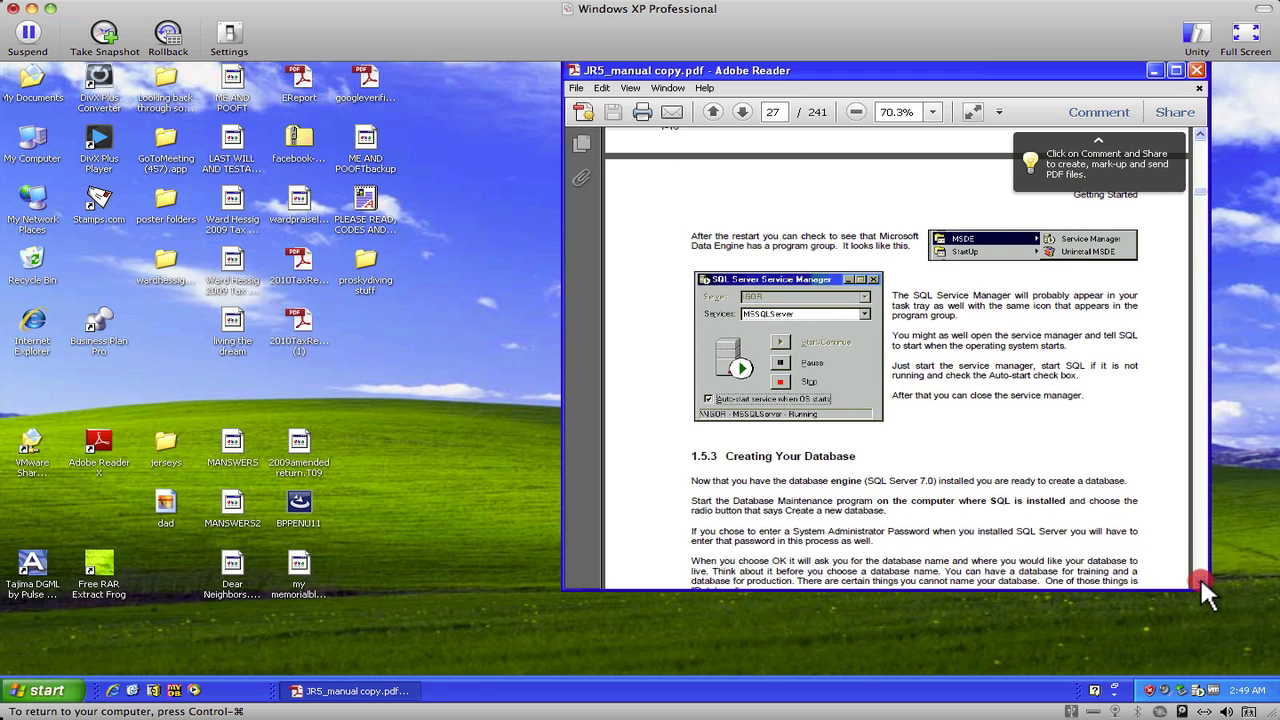
left_click(1201, 582)
left_click(1201, 582)
left_click(1201, 582)
left_click(1201, 582)
left_click(1201, 582)
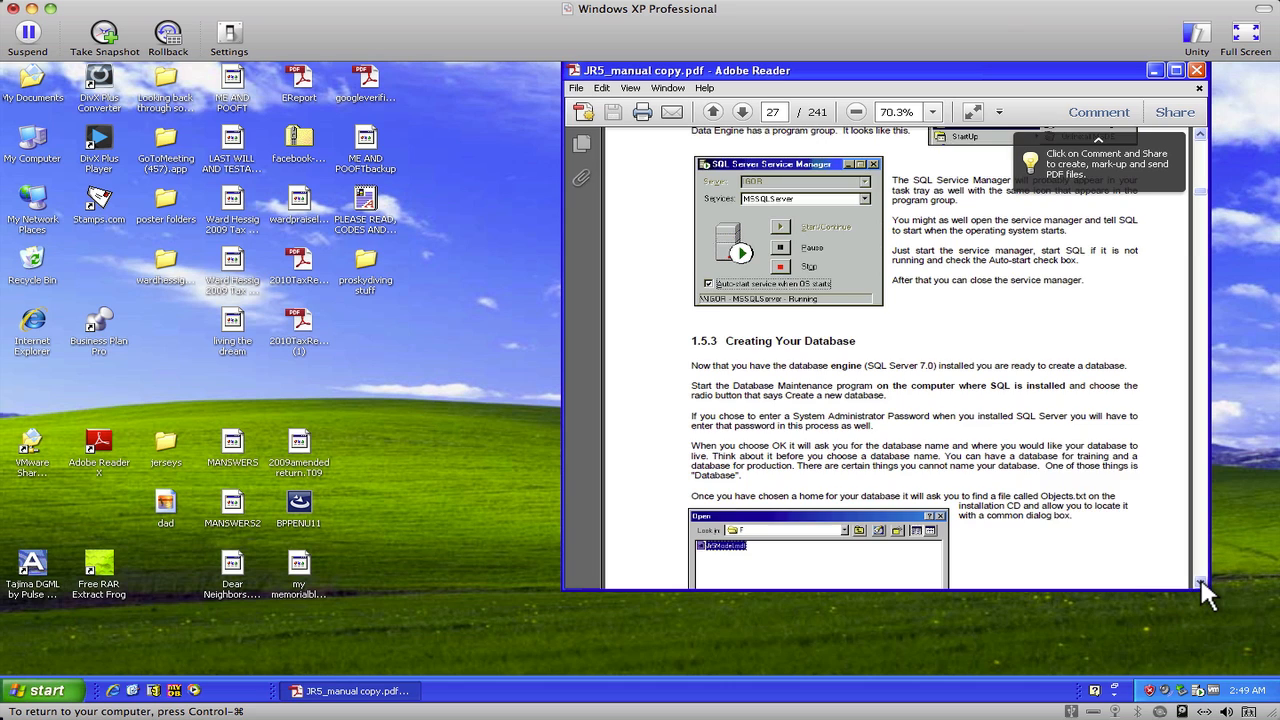
left_click(1201, 582)
left_click(1201, 582)
left_click(1201, 582)
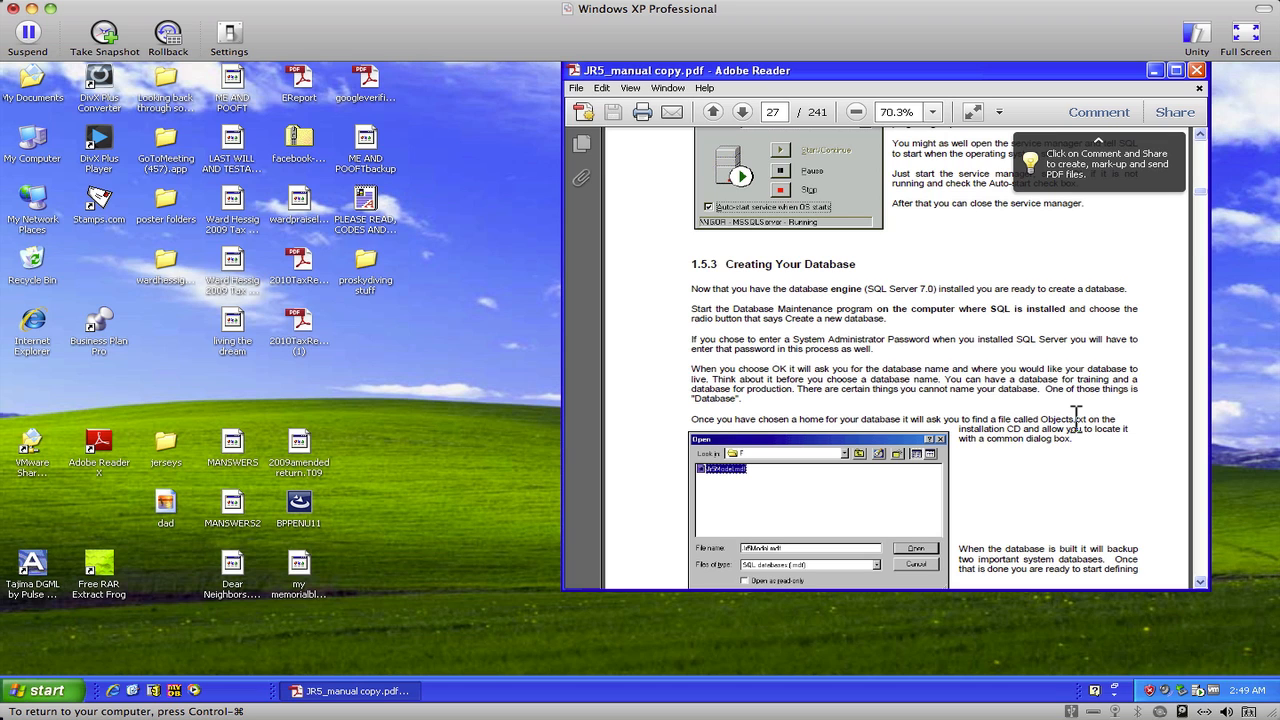
scroll(1076, 415, "down", 2)
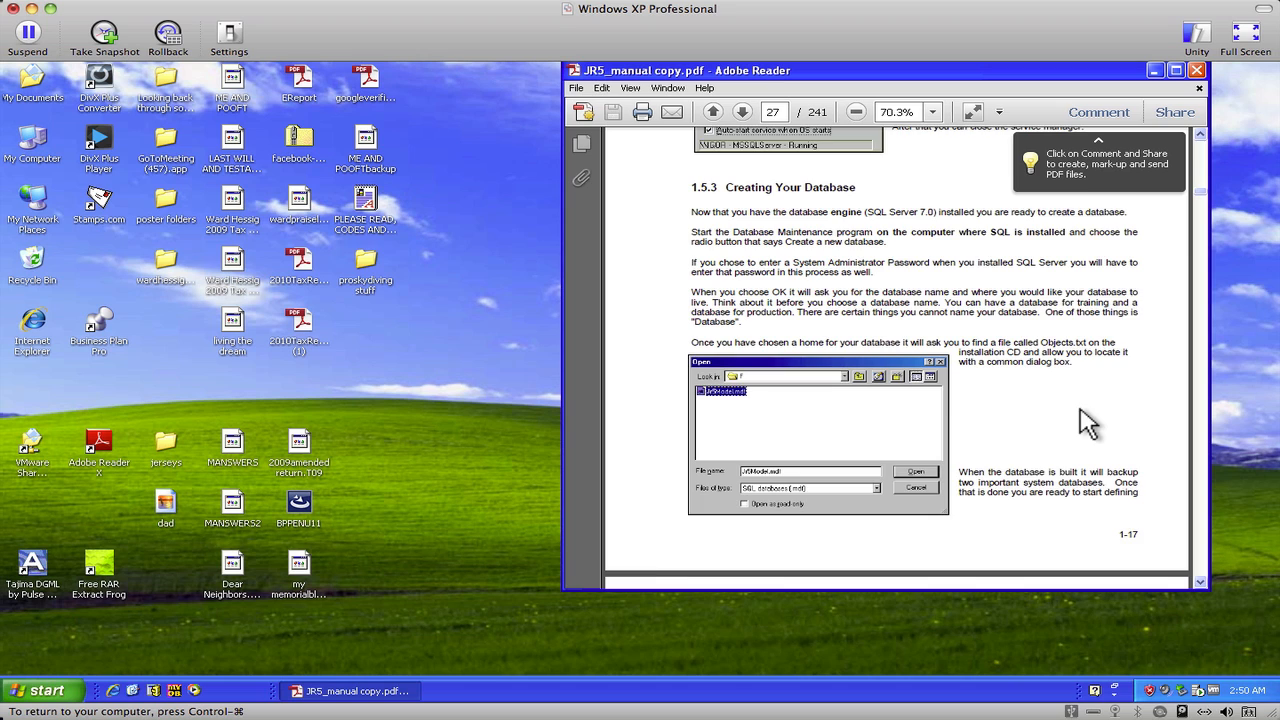
scroll(667, 505, "down", 1)
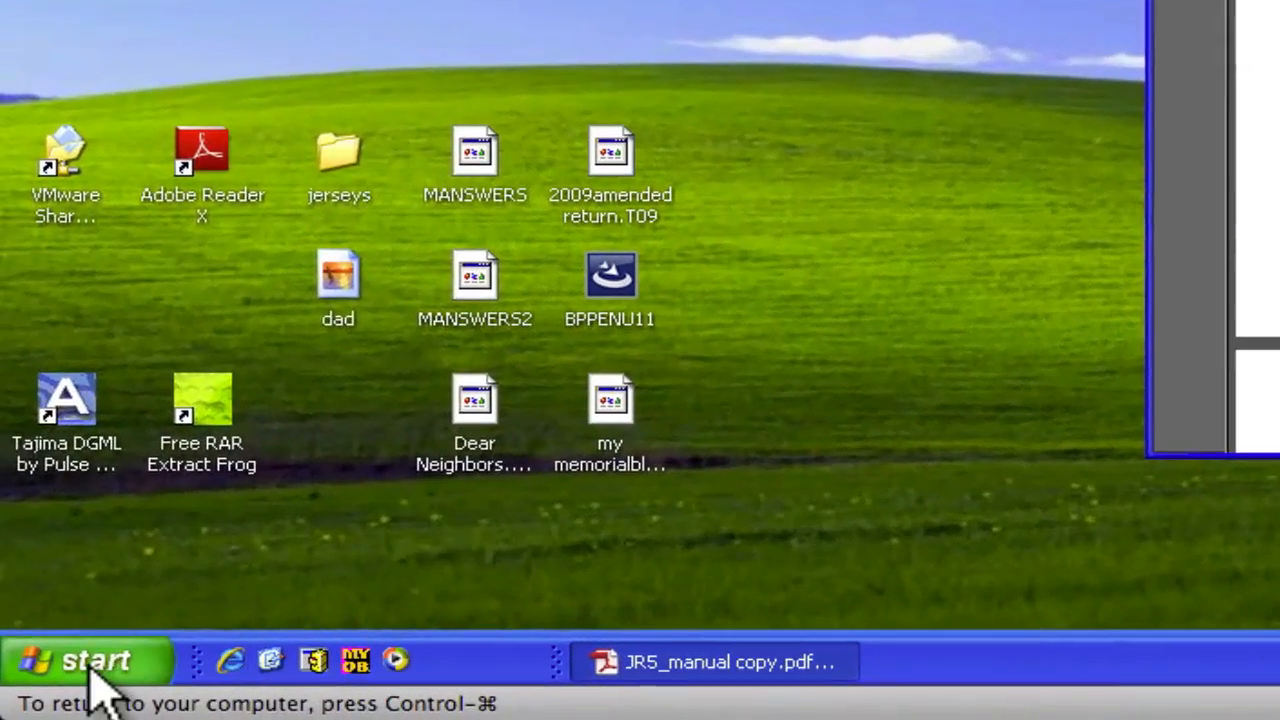
- Open the JumpRun! 5 Database Maintenance program and move its window clear of the manual
left_click(92, 670)
mouse_move(237, 229)
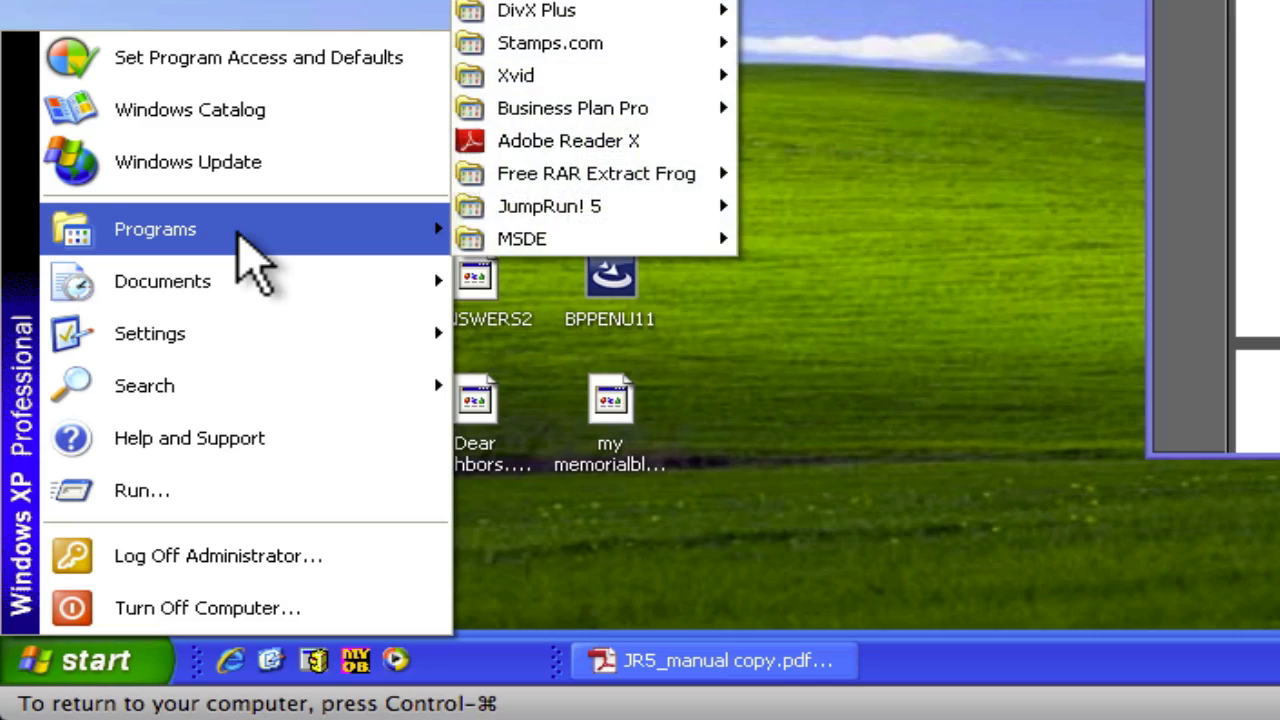
mouse_move(531, 214)
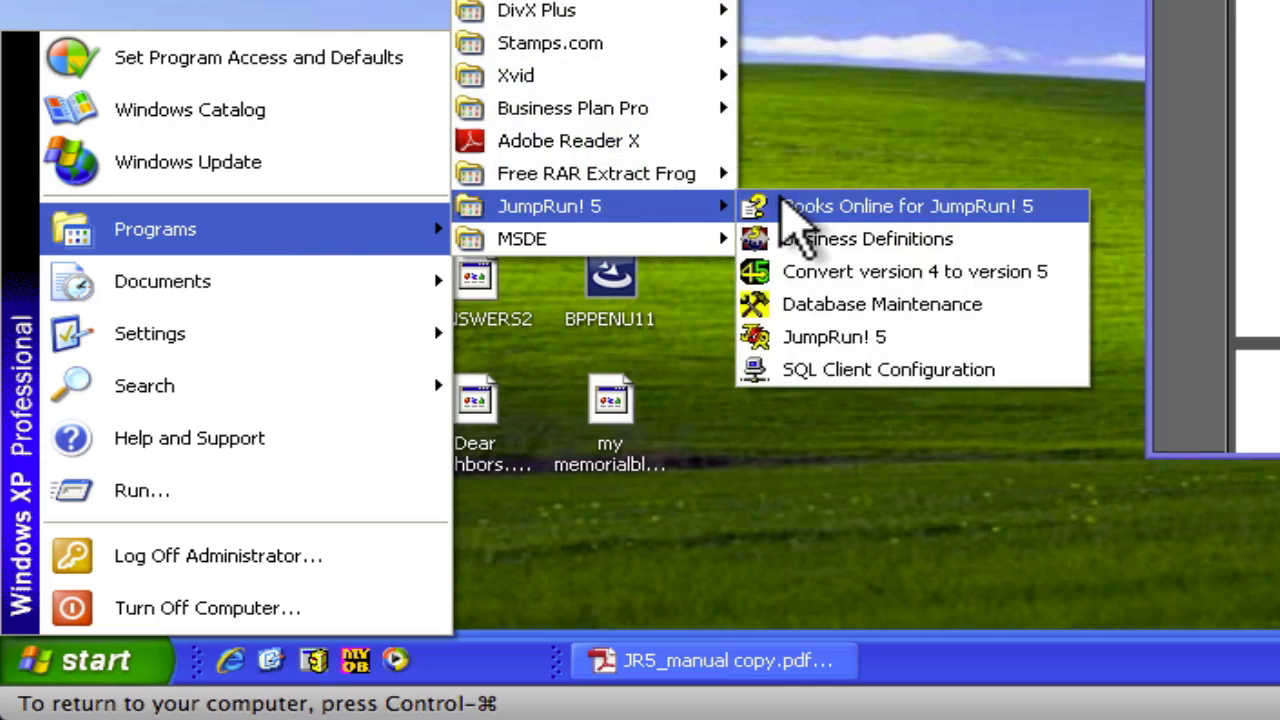
left_click(826, 304)
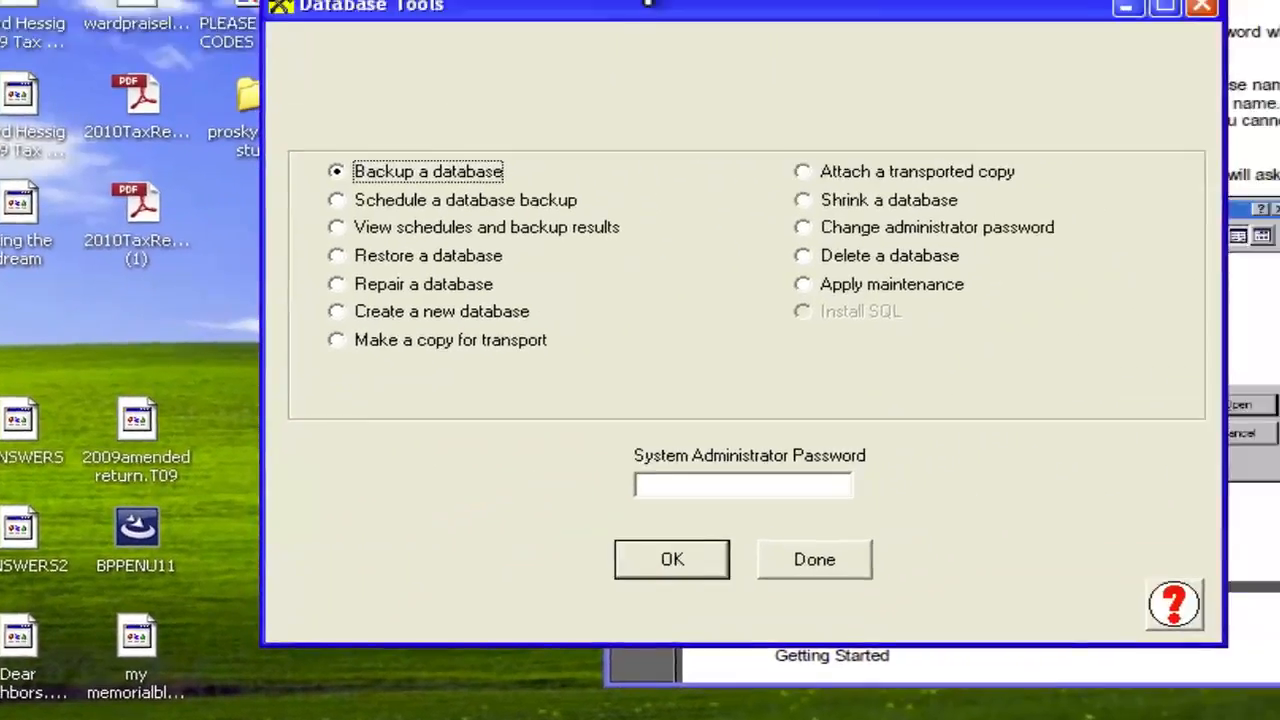
left_click_drag(612, 5, 233, 95)
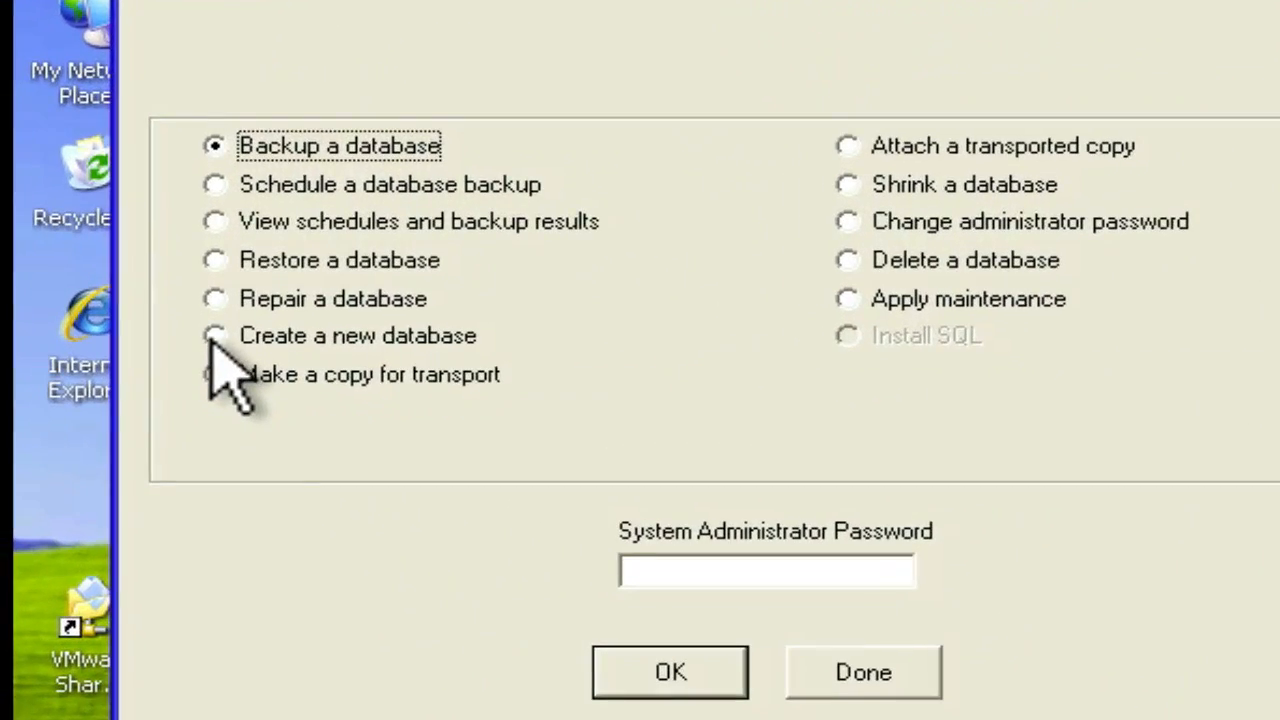
- Start creating a new database and name it jumprun5db
left_click(214, 336)
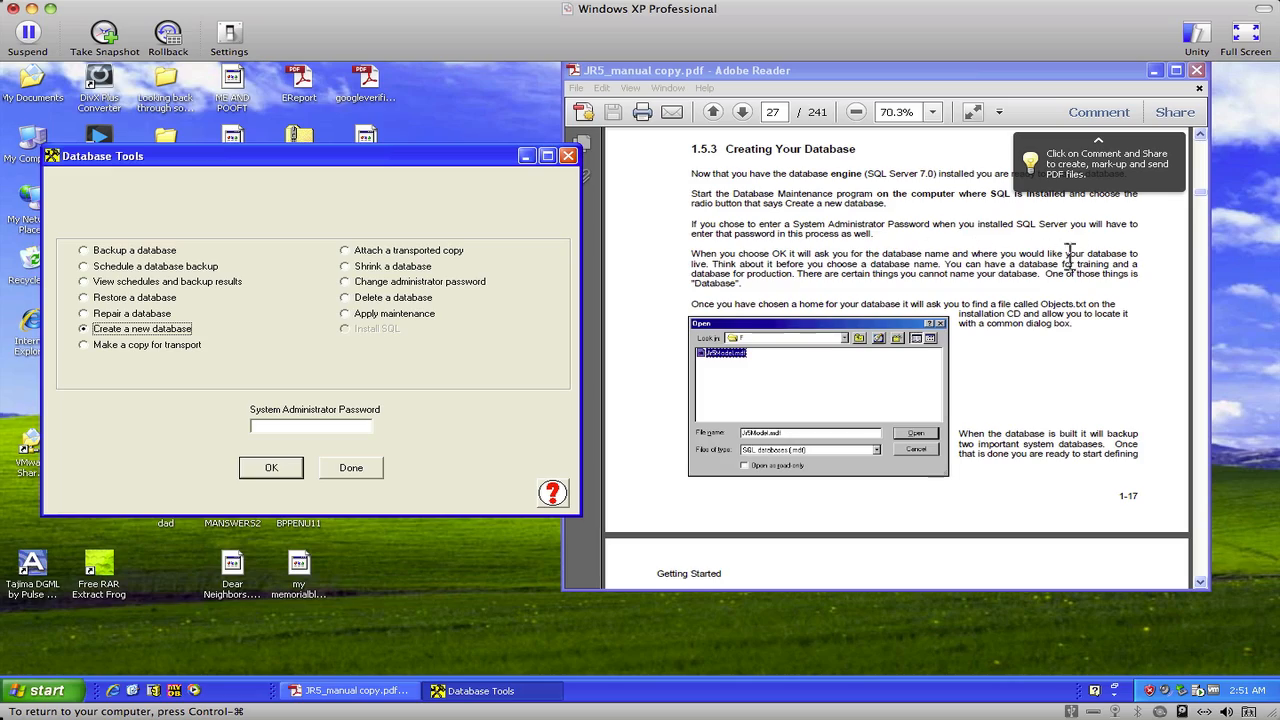
left_click(272, 470)
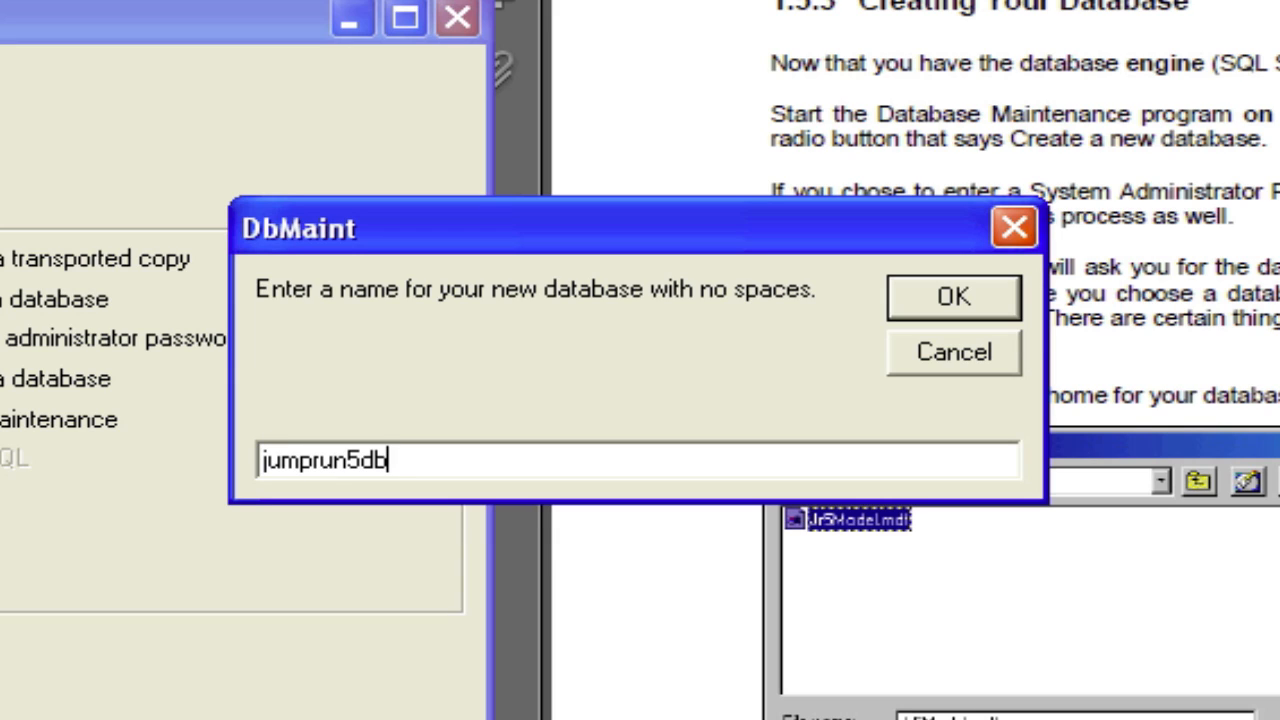
left_click(945, 310)
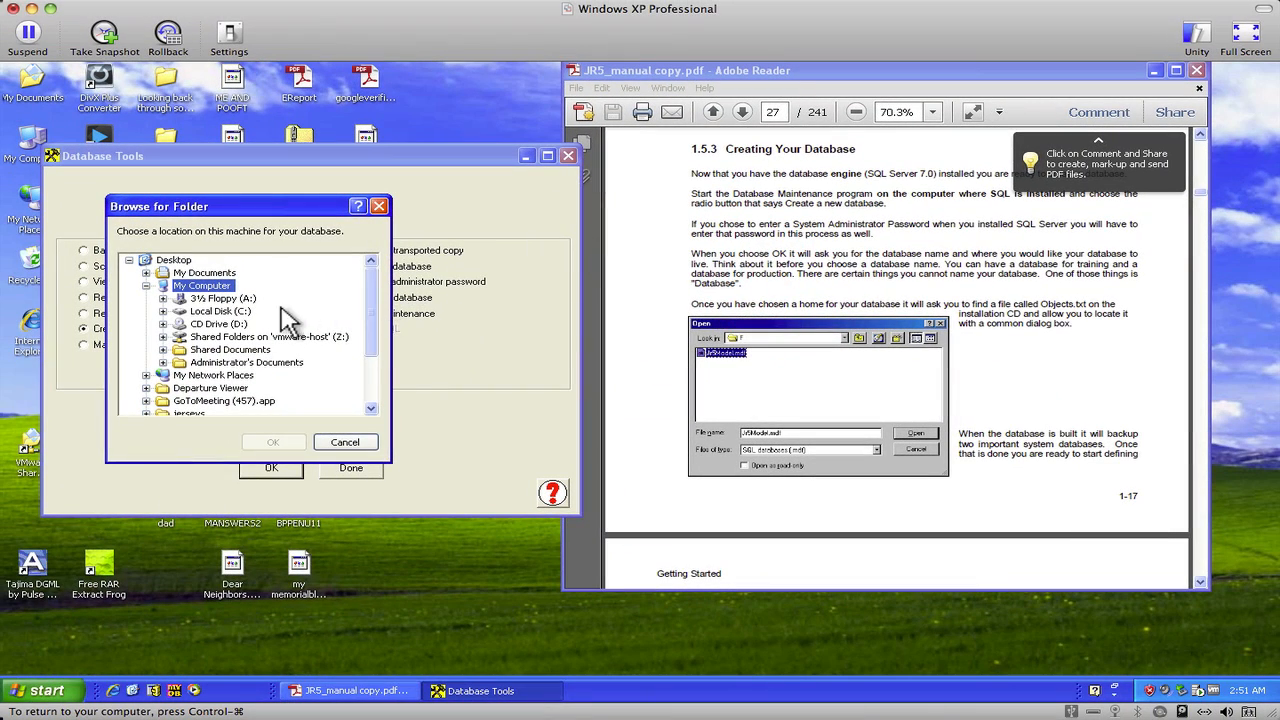
- Look through the Local Disk (C:) folders and choose My Documents as the location for the new database
left_click(163, 311)
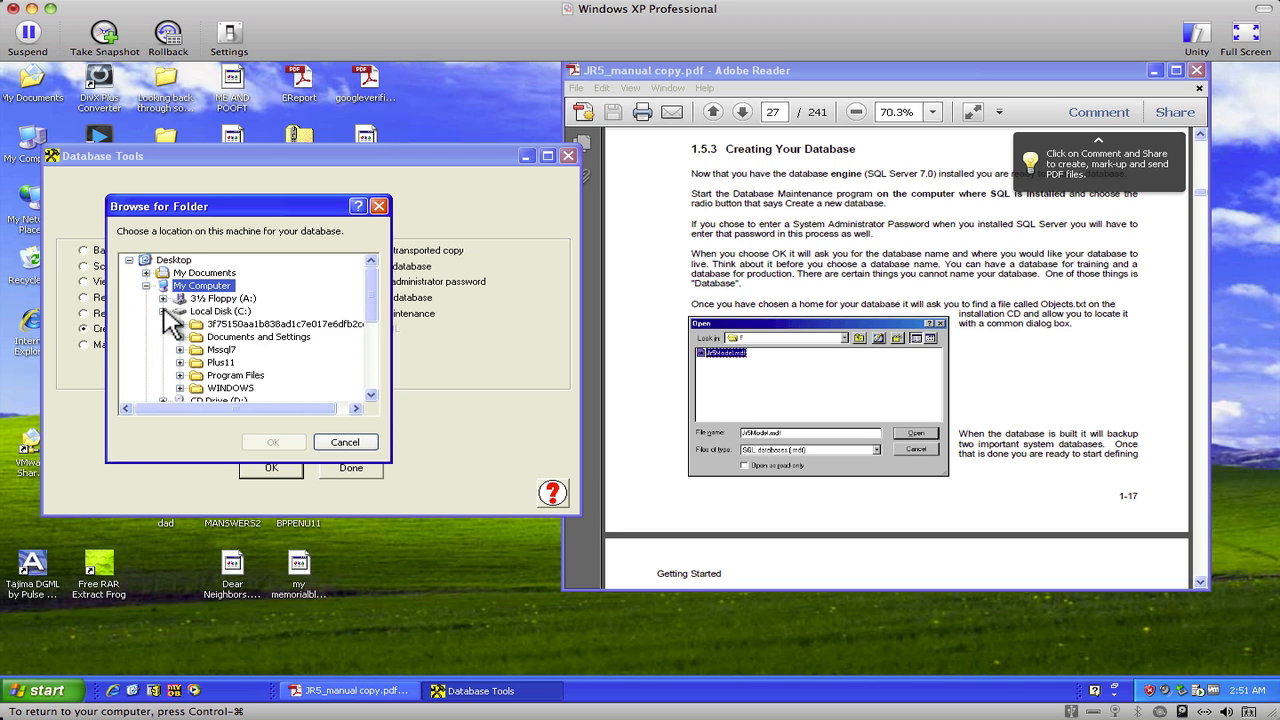
left_click(180, 349)
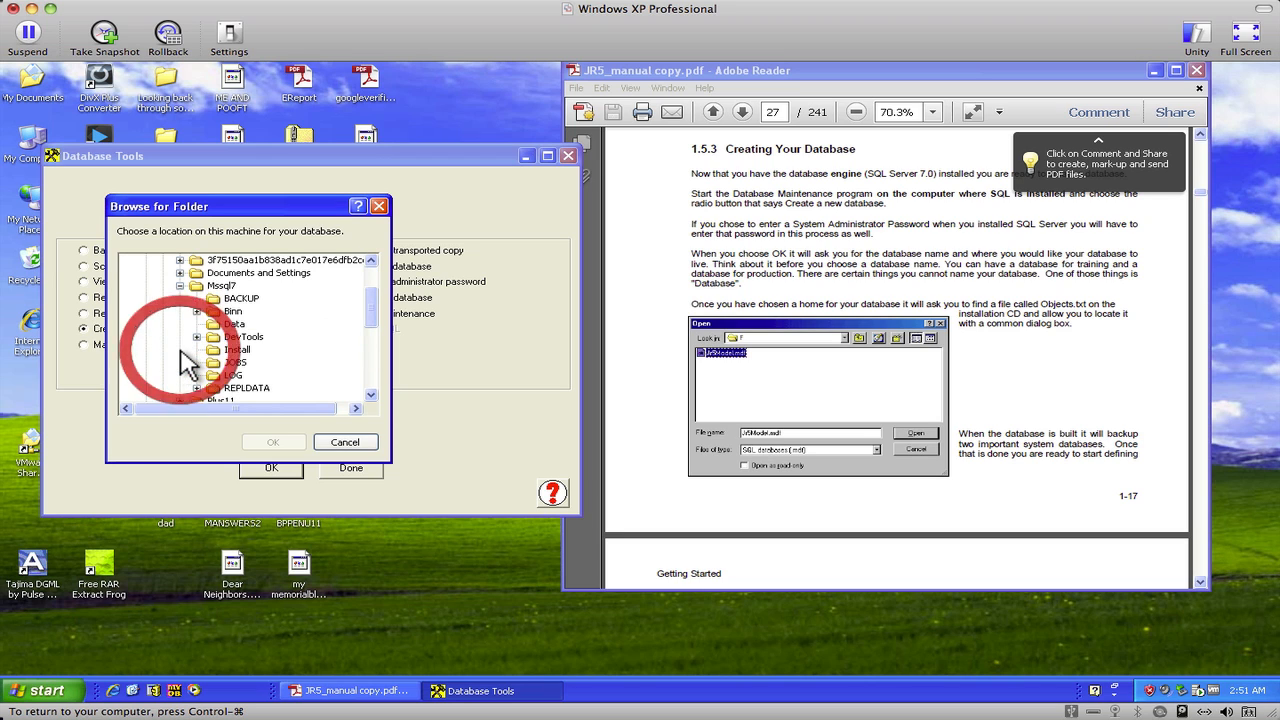
left_click(180, 286)
scroll(213, 338, "up", 2)
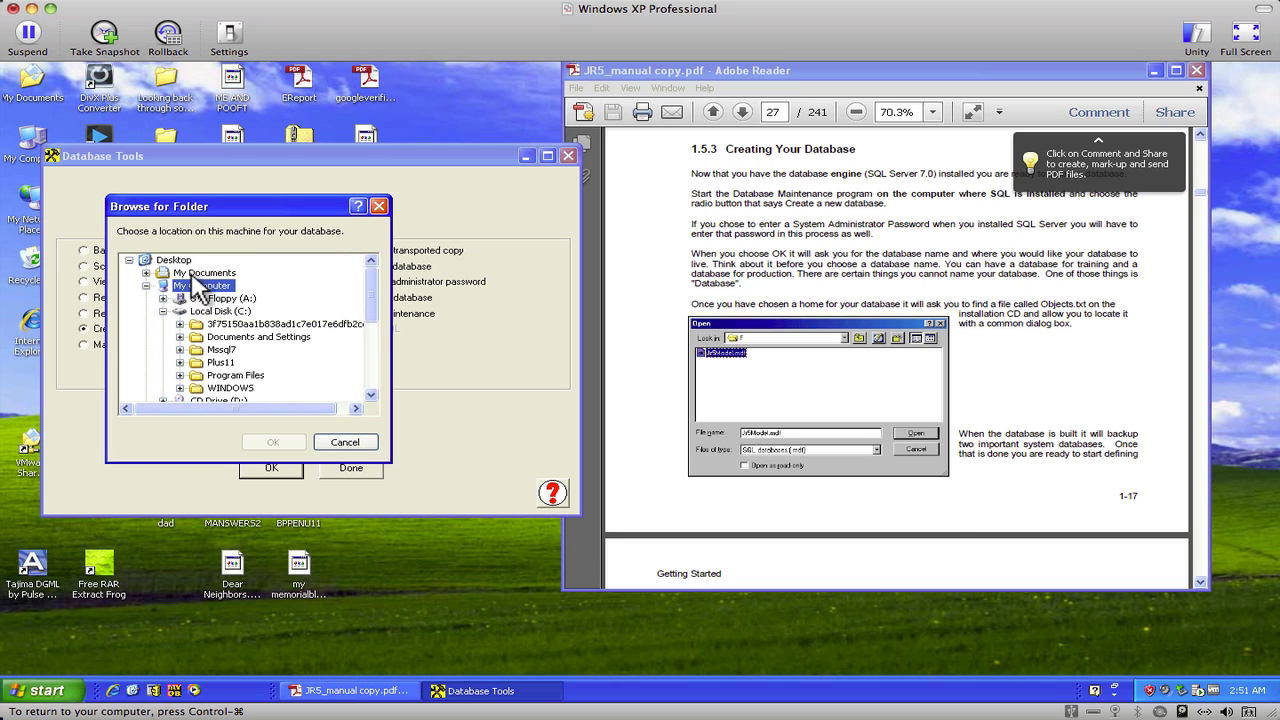
left_click(202, 274)
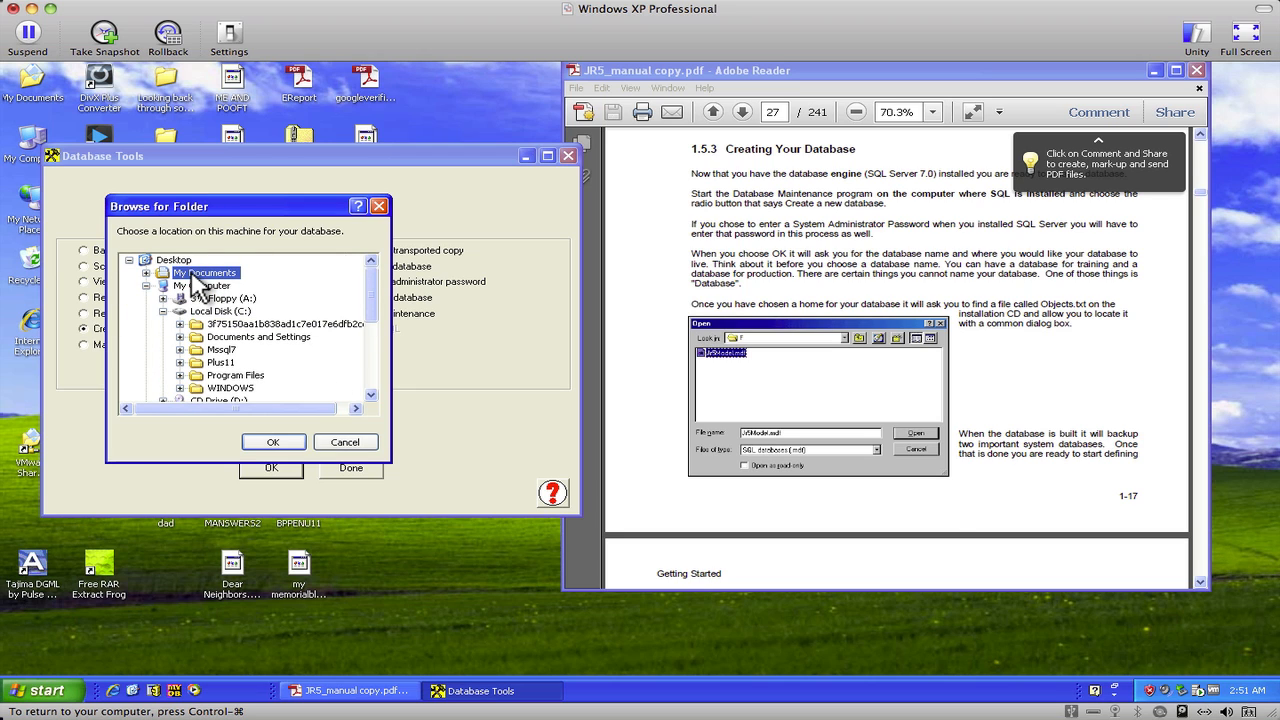
left_click(146, 273)
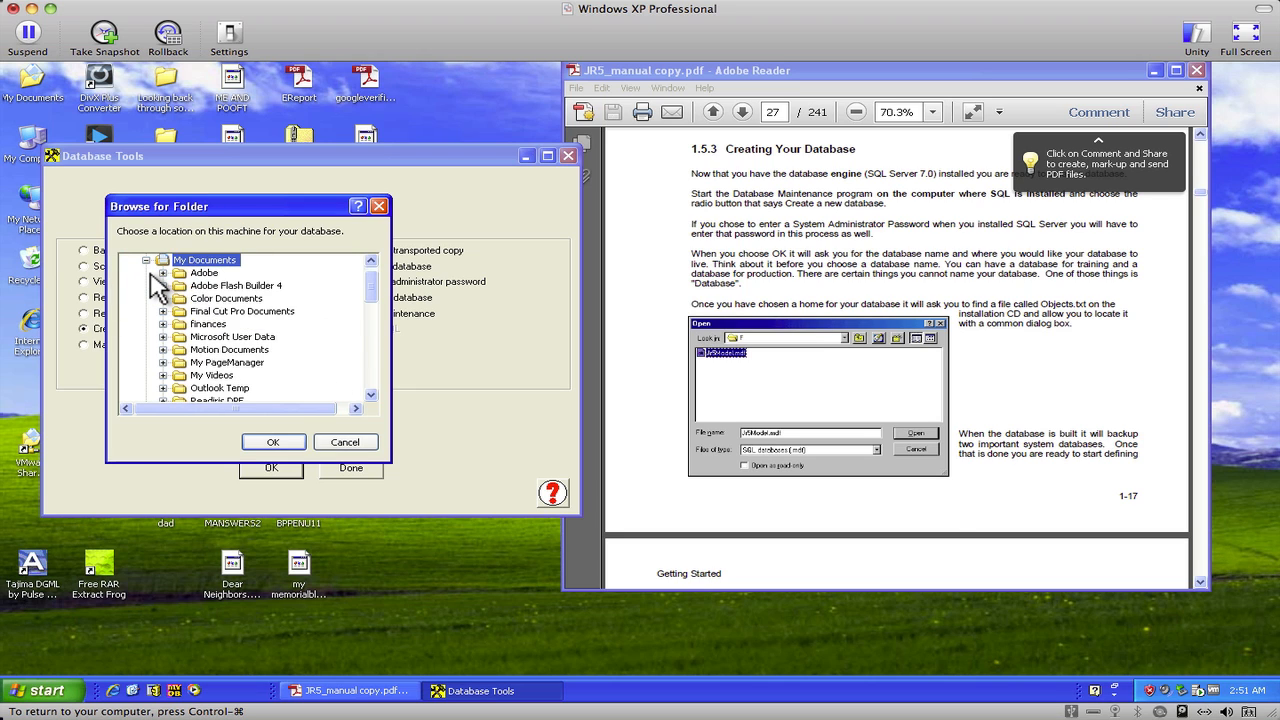
left_click(147, 261)
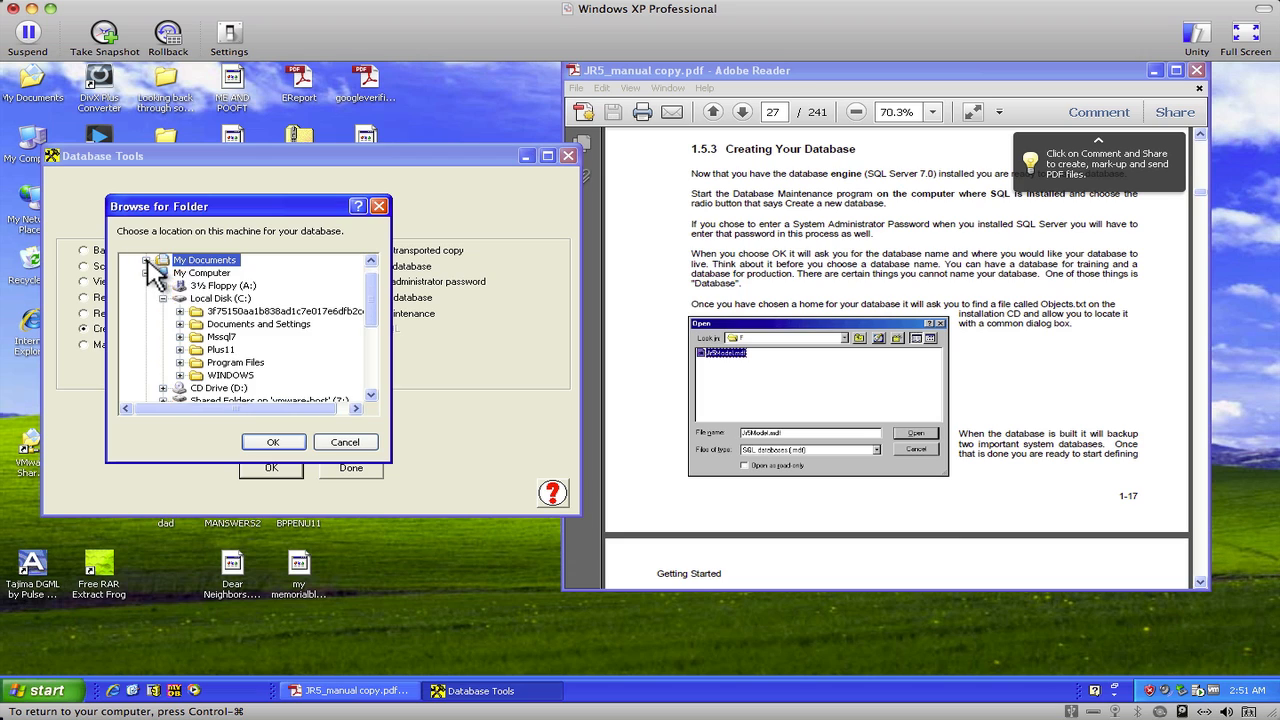
left_click(288, 440)
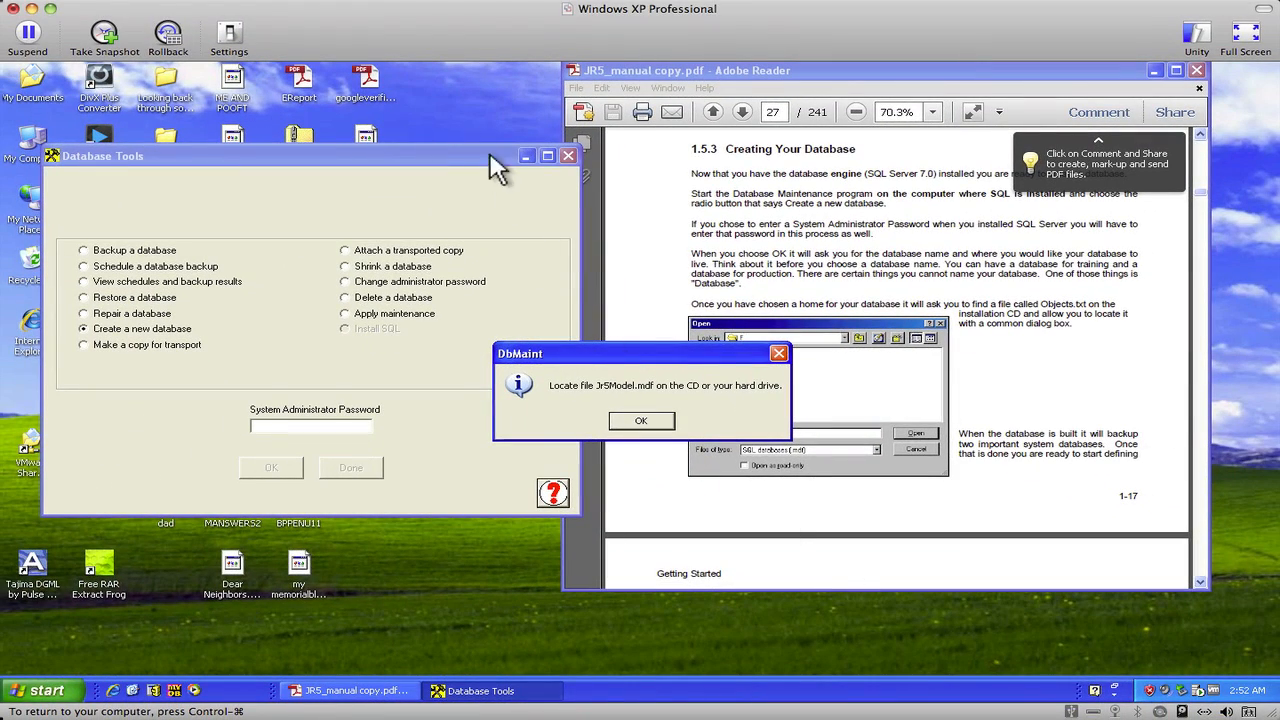
- Minimize the manual and move the Jr5Model.mdf prompt away from the JumpRun folder on the desktop
left_click(467, 109)
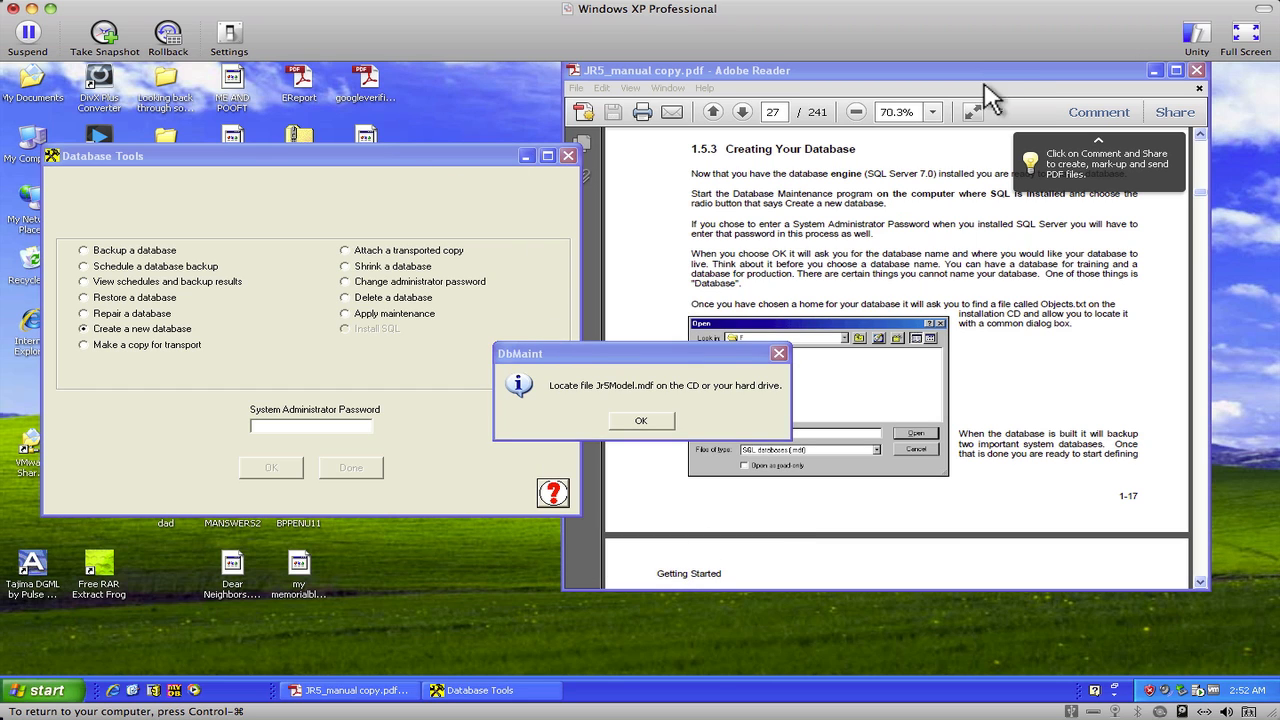
left_click_drag(757, 64, 758, 97)
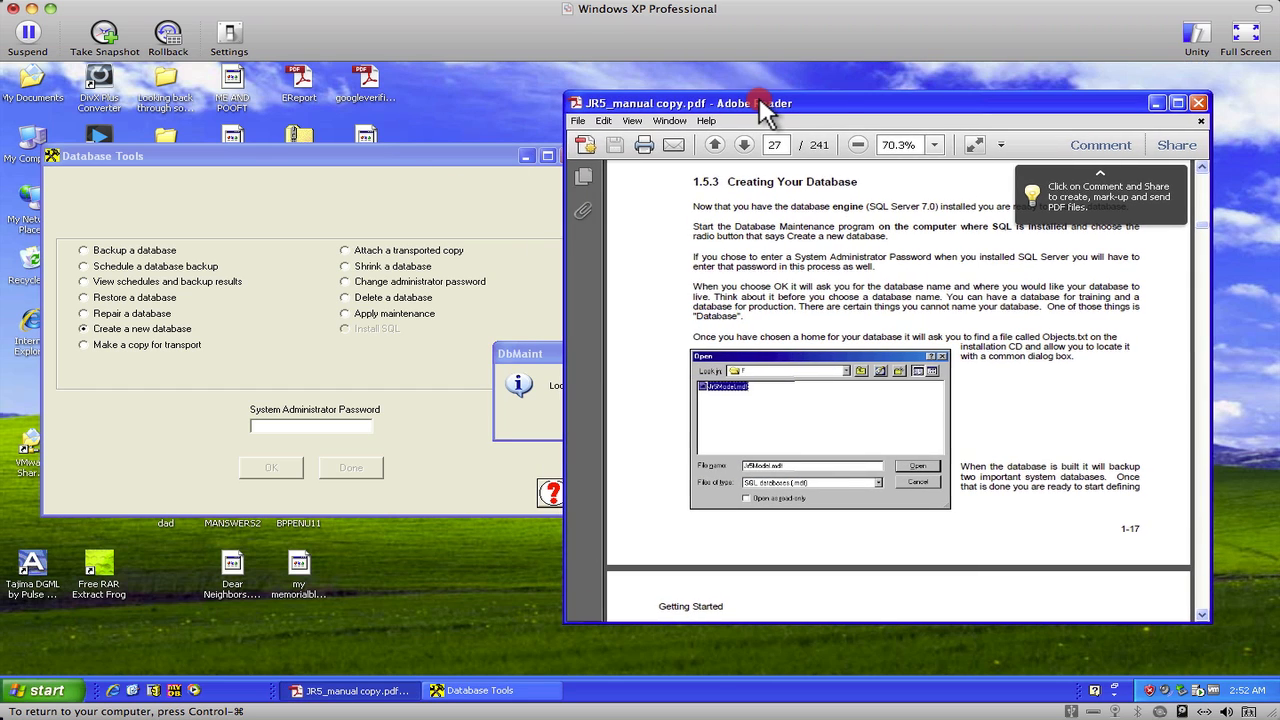
left_click(1155, 103)
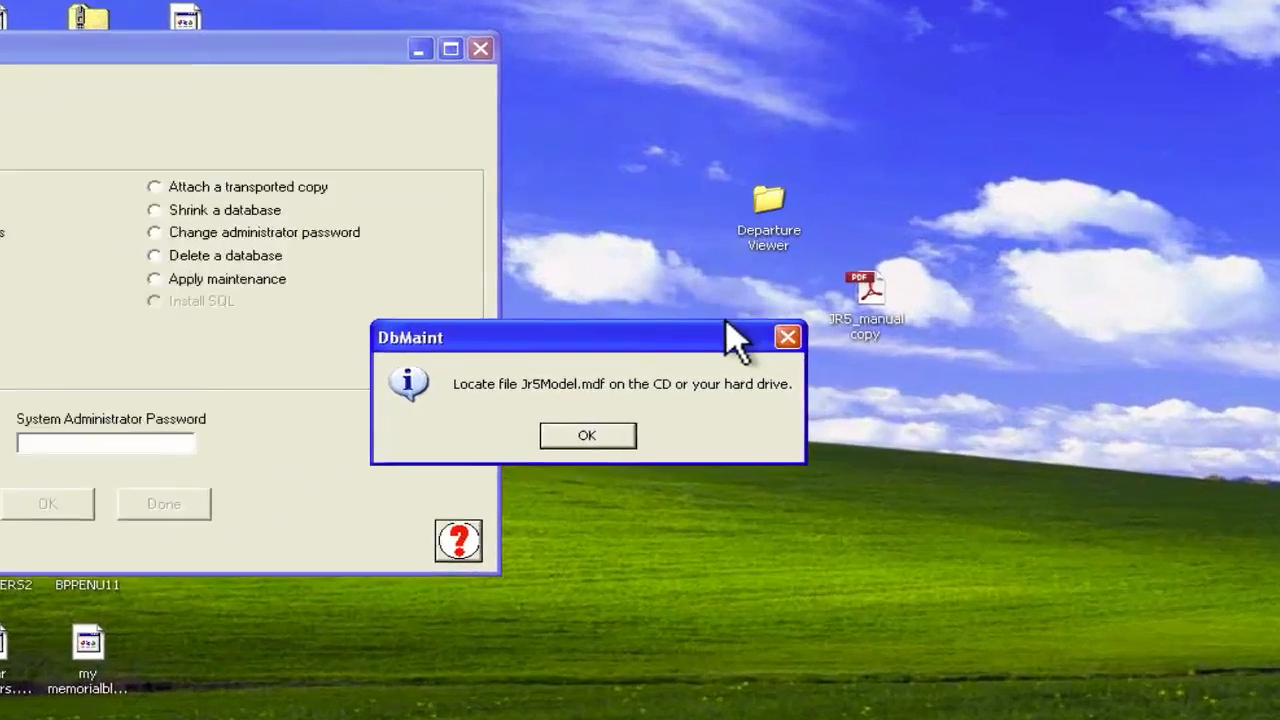
left_click_drag(750, 353, 896, 460)
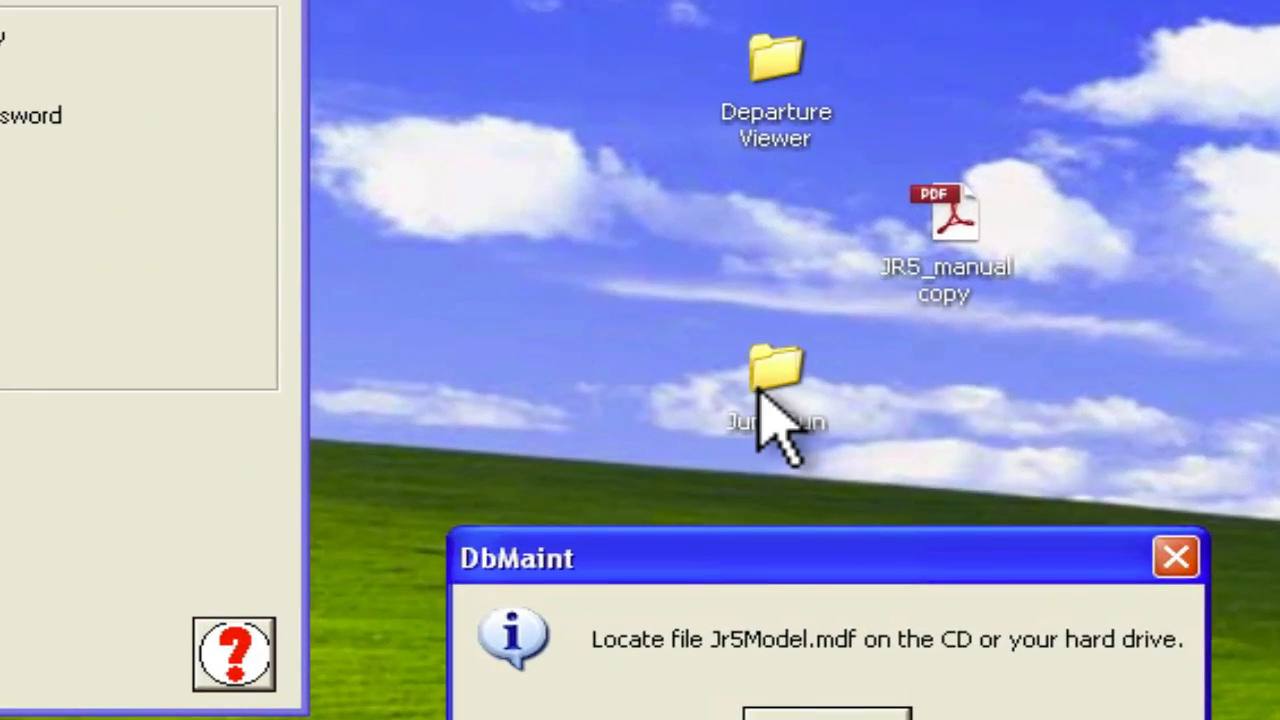
- Find Jr5Model.mdf in the JumpRun folder on the desktop and close the folder window
double_click(770, 420)
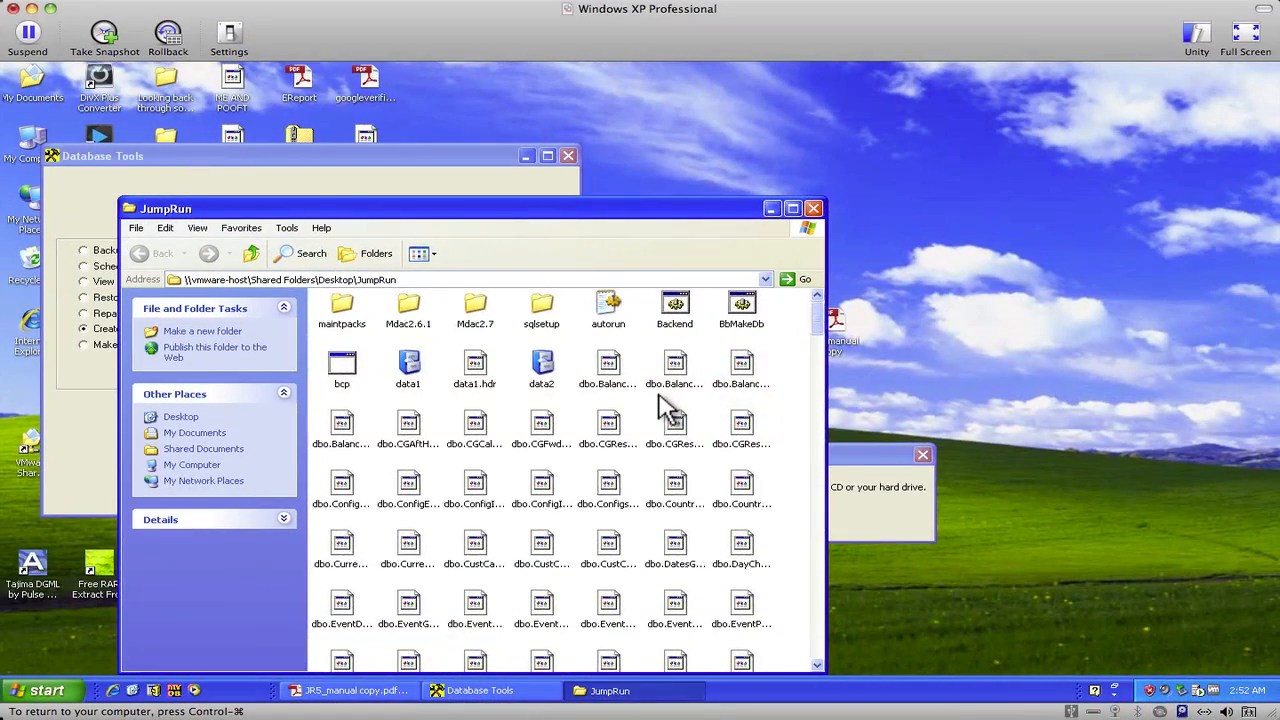
scroll(665, 410, "down", 1)
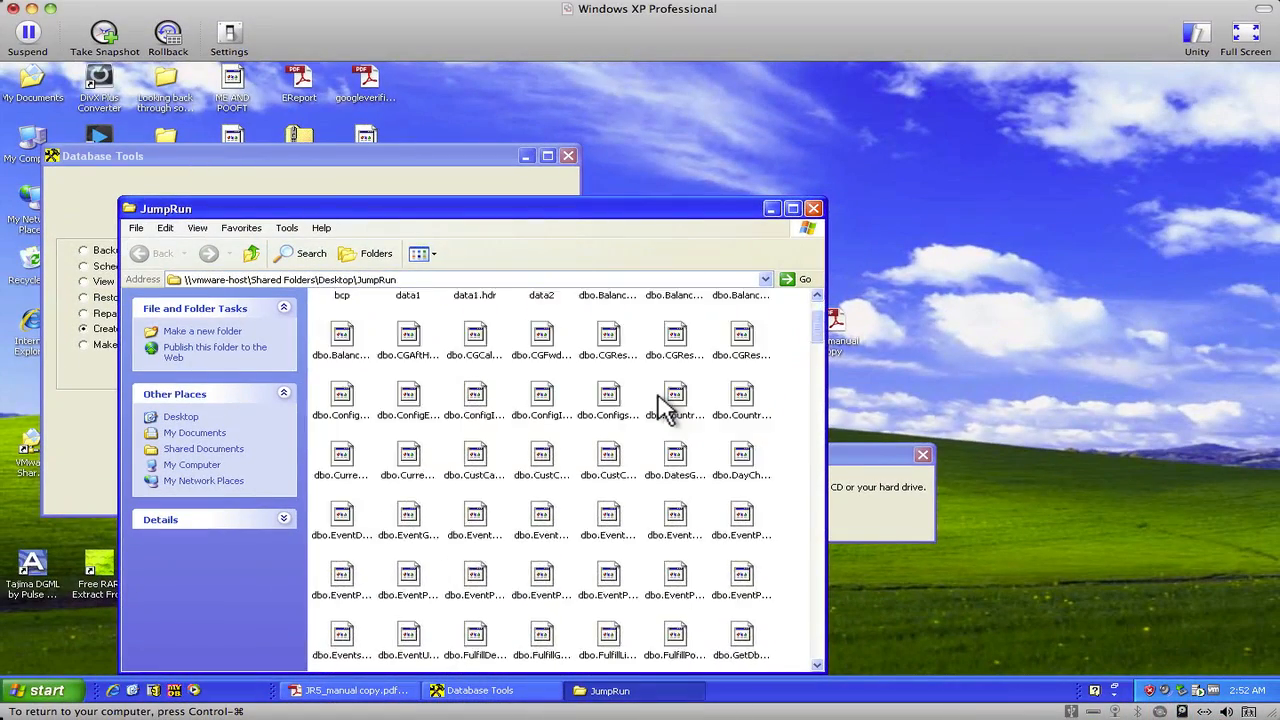
scroll(665, 410, "down", 10)
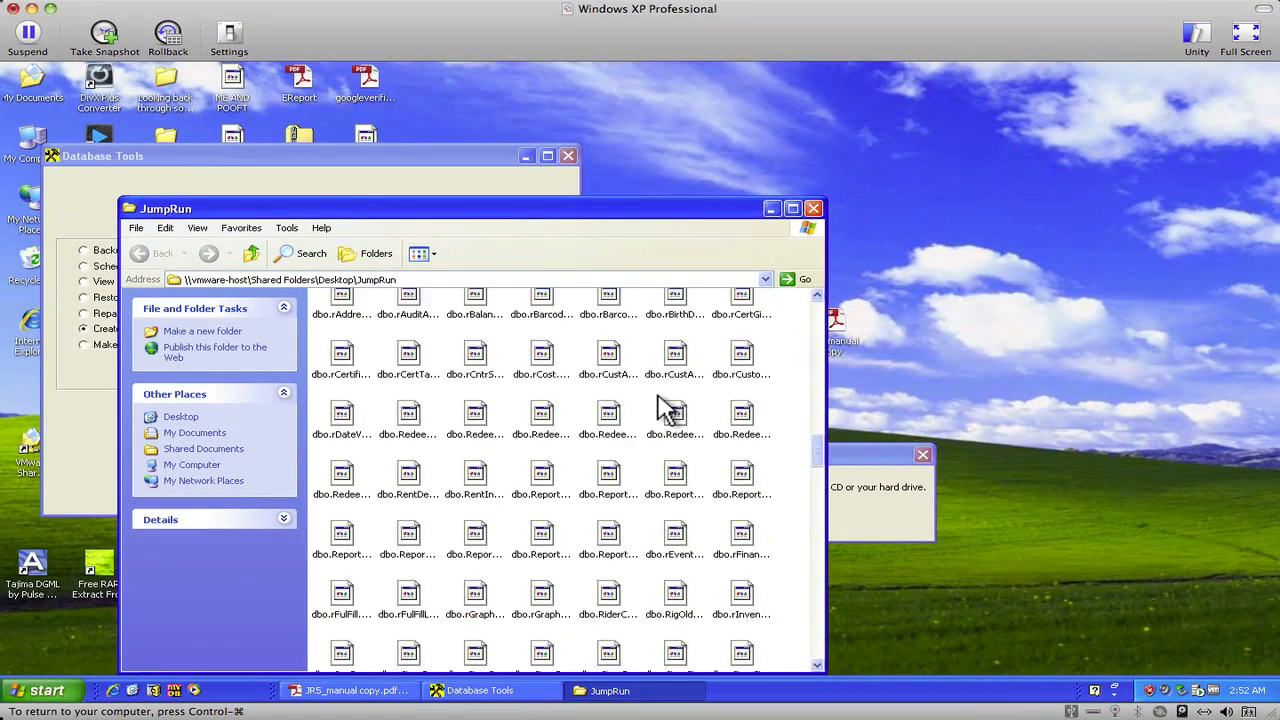
scroll(665, 410, "down", 10)
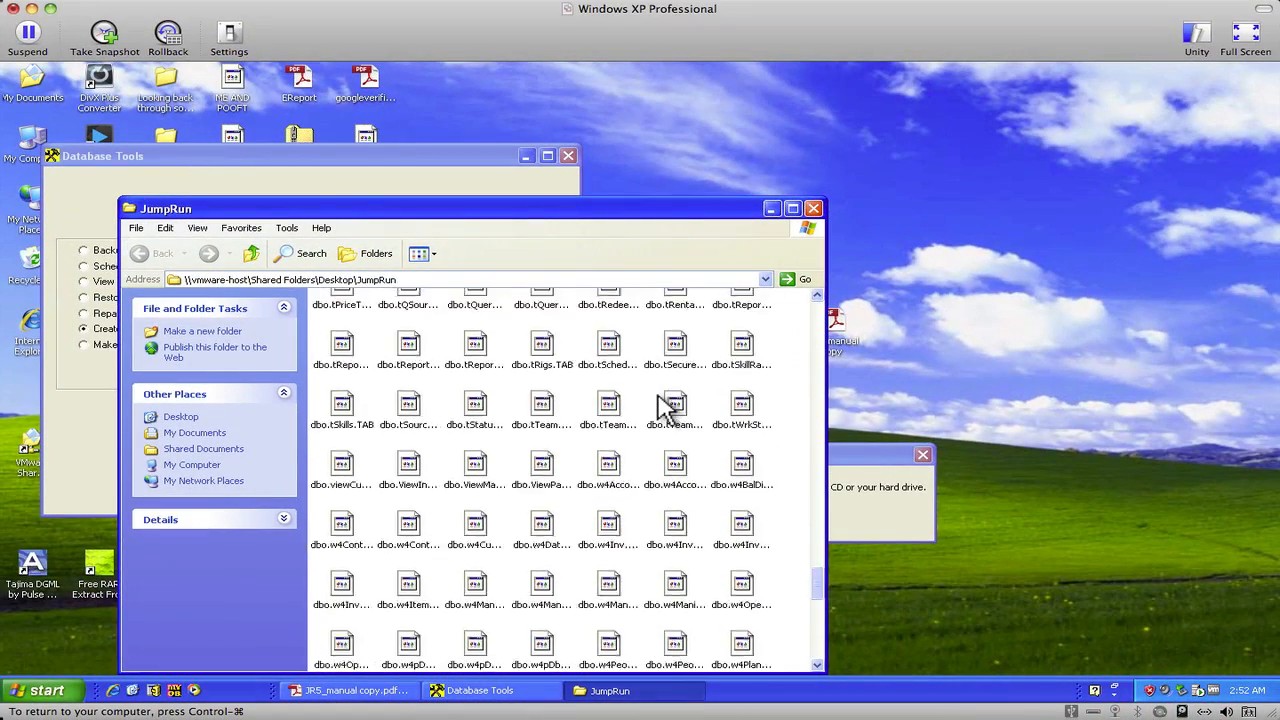
scroll(665, 410, "down", 5)
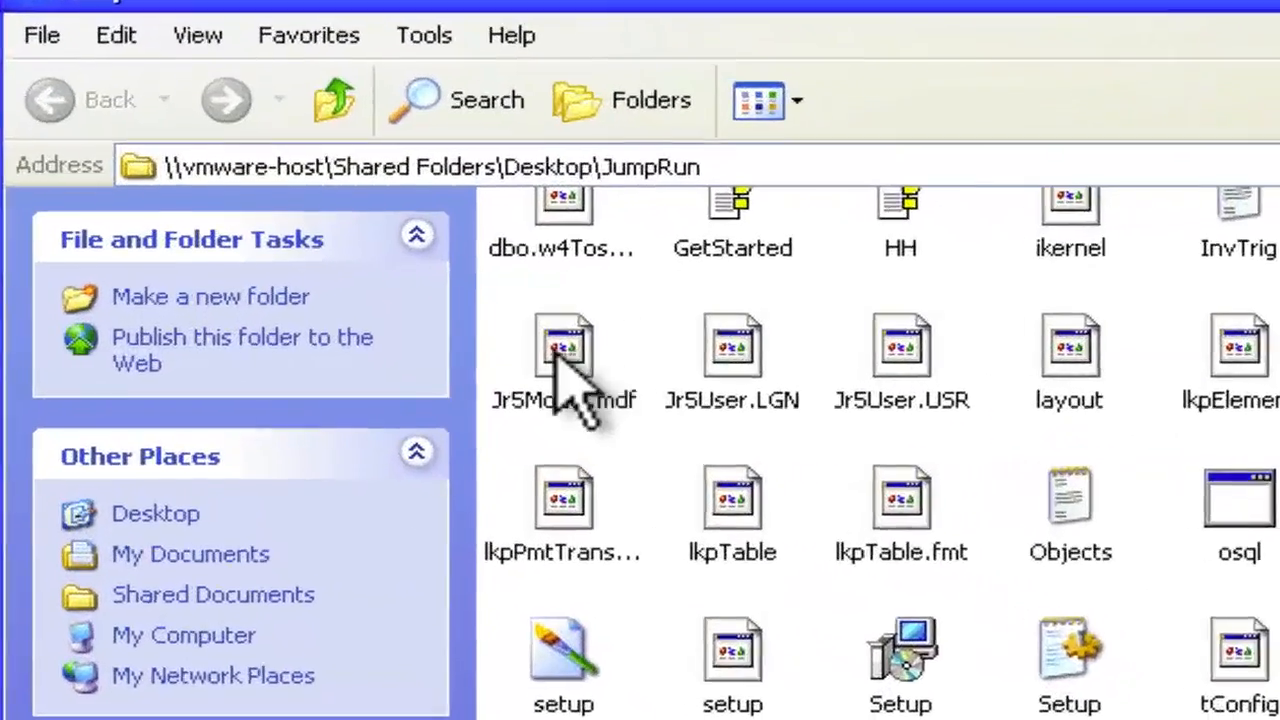
left_click(341, 352)
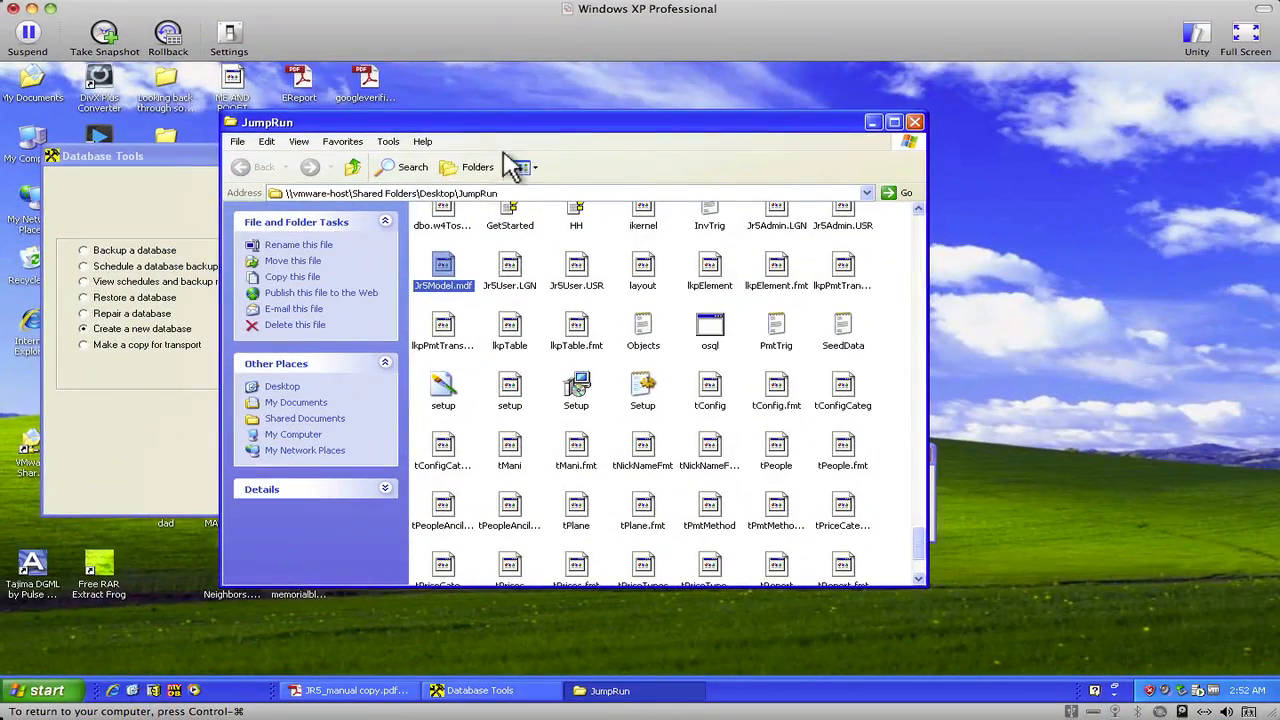
double_click(443, 268)
left_click(757, 450)
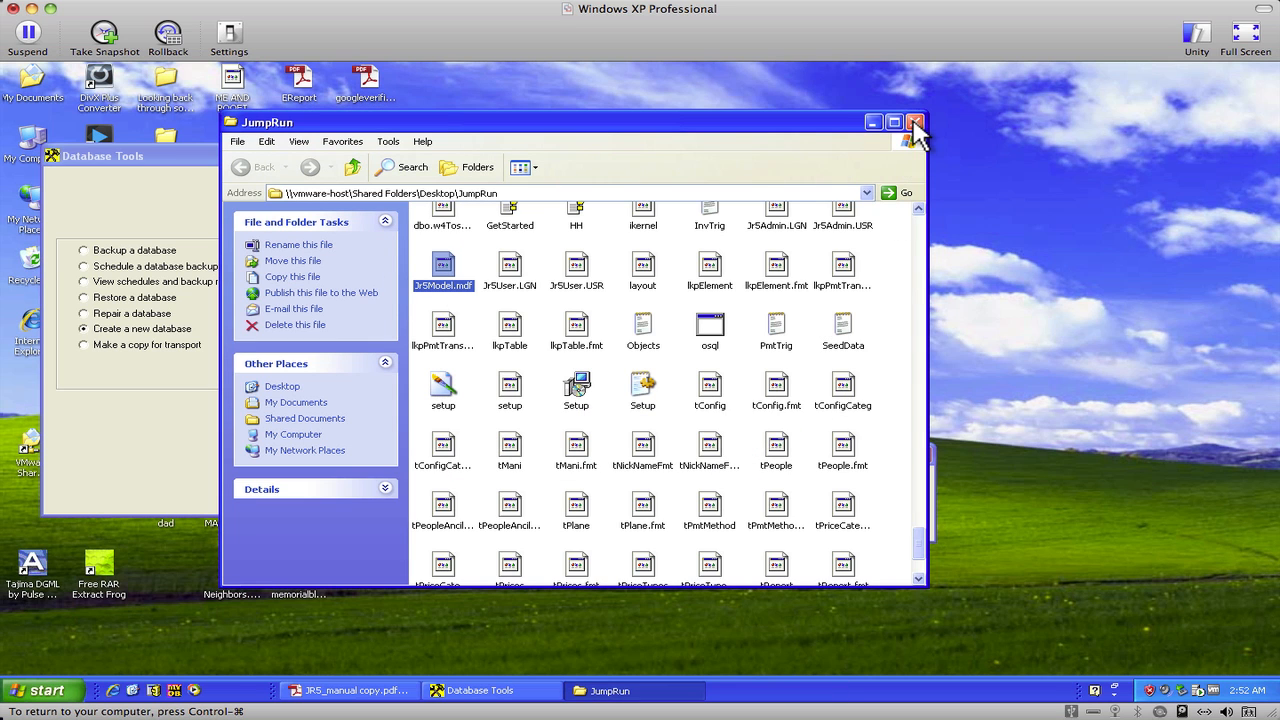
left_click_drag(768, 122, 849, 180)
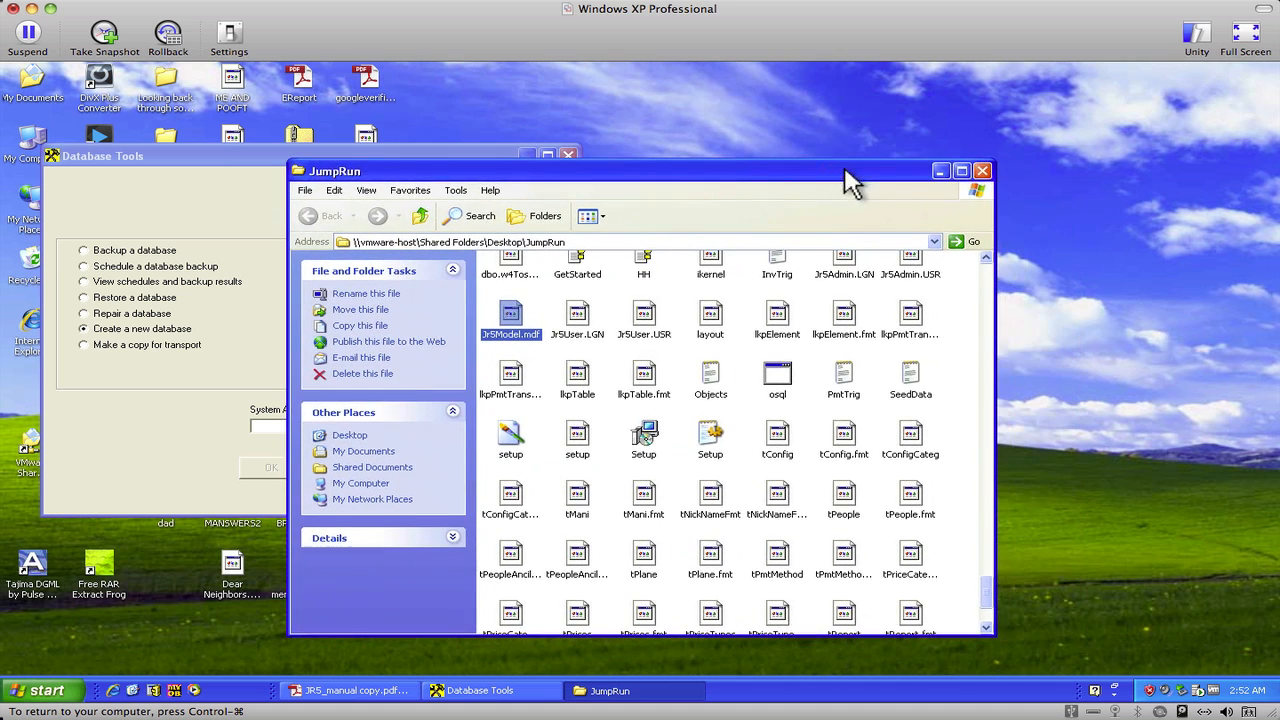
left_click(983, 171)
- Create the database from the Jr5Model.mdf file in the desktop's JumpRun folder and acknowledge its completion
left_click(799, 522)
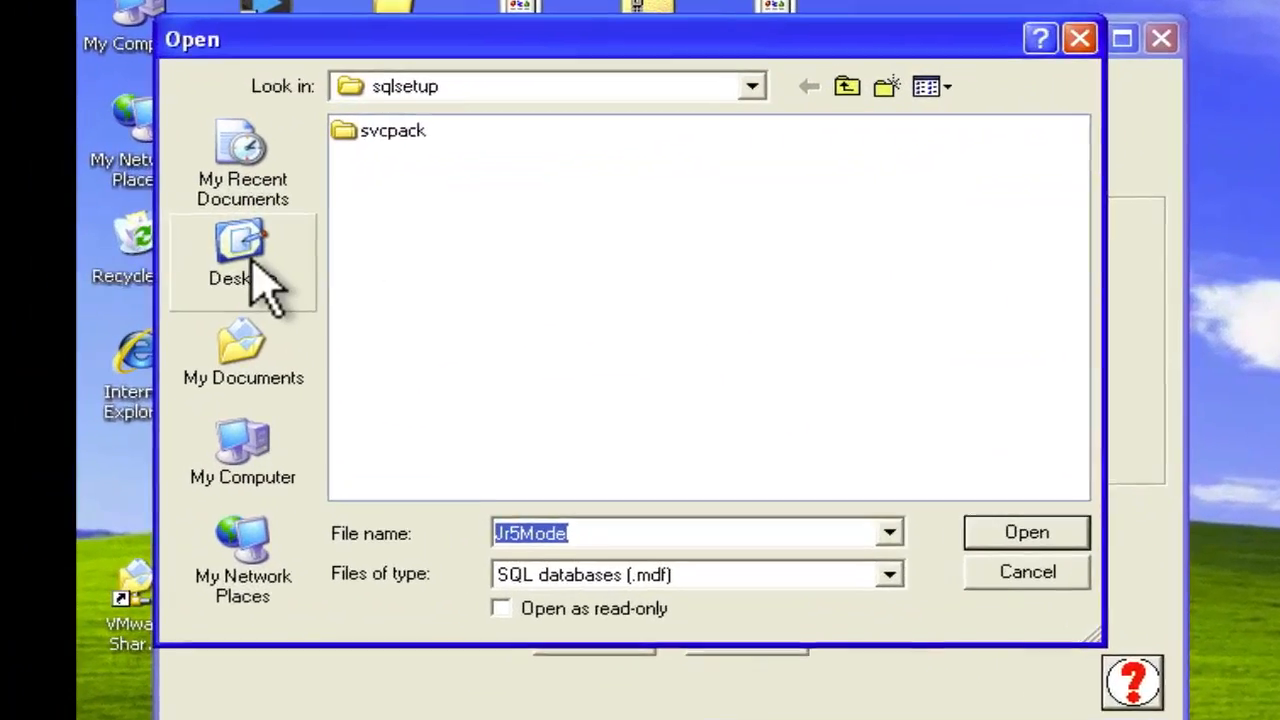
left_click(170, 262)
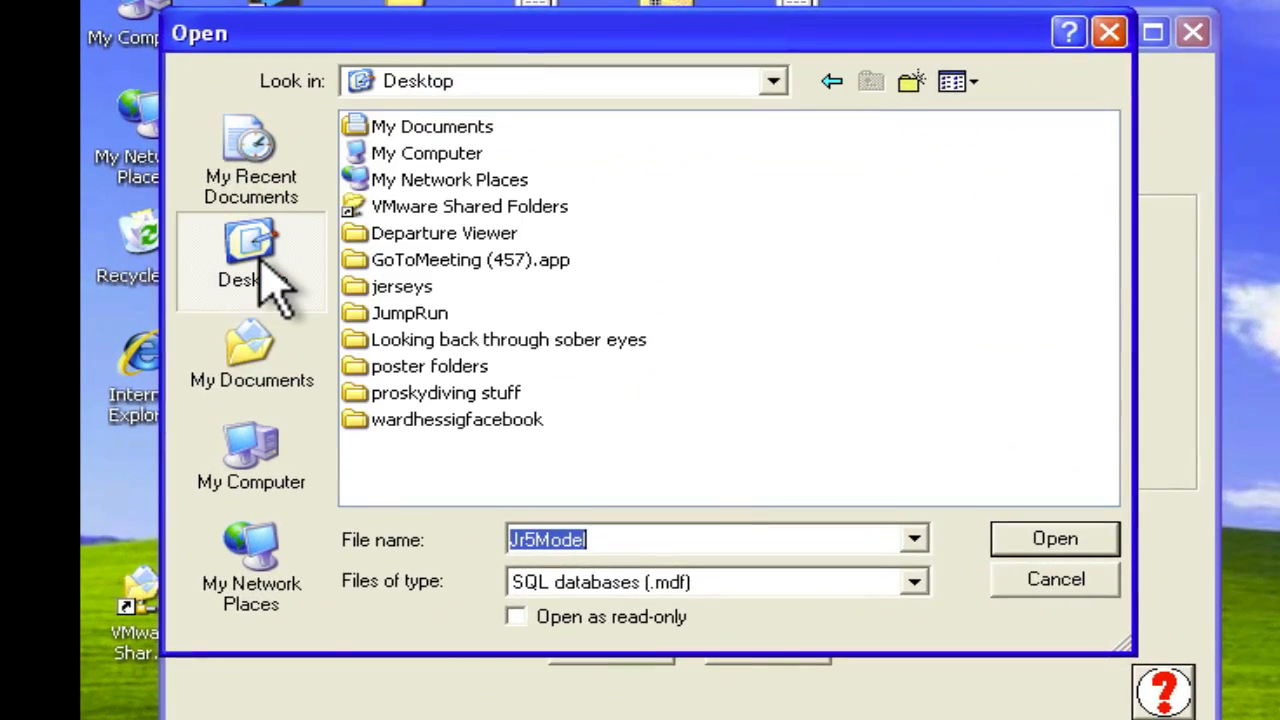
double_click(414, 313)
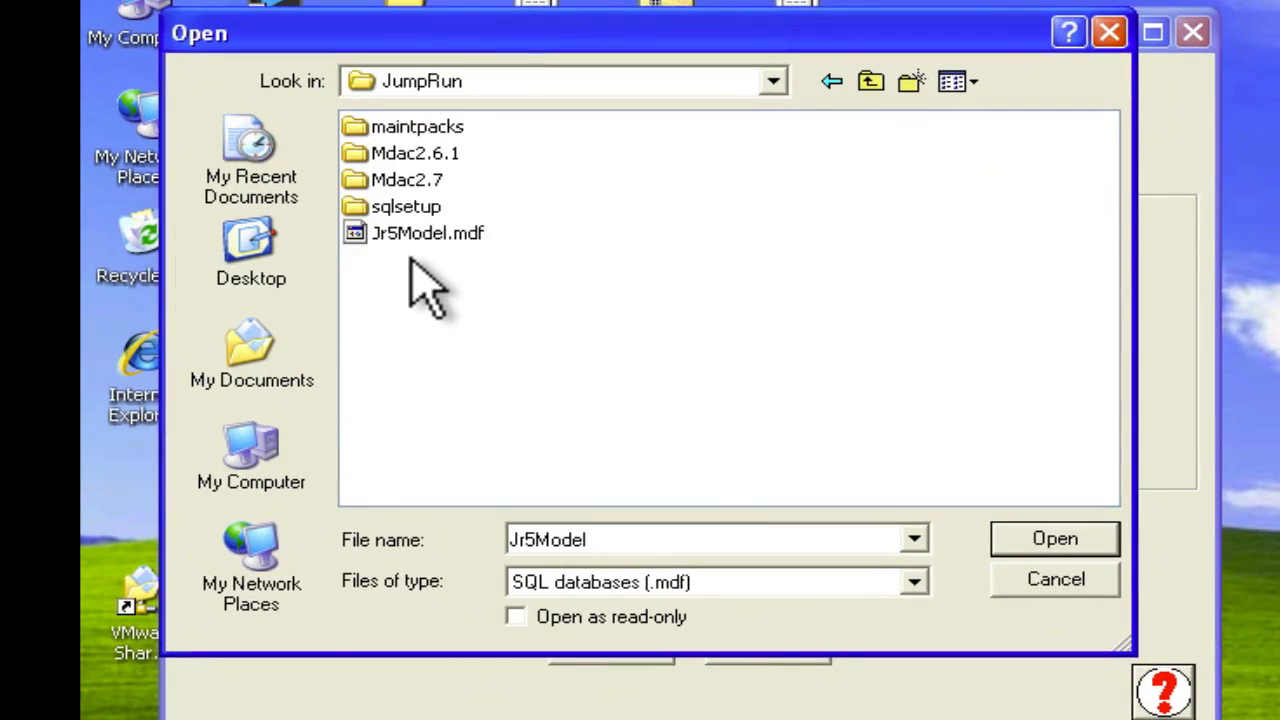
mouse_move(434, 146)
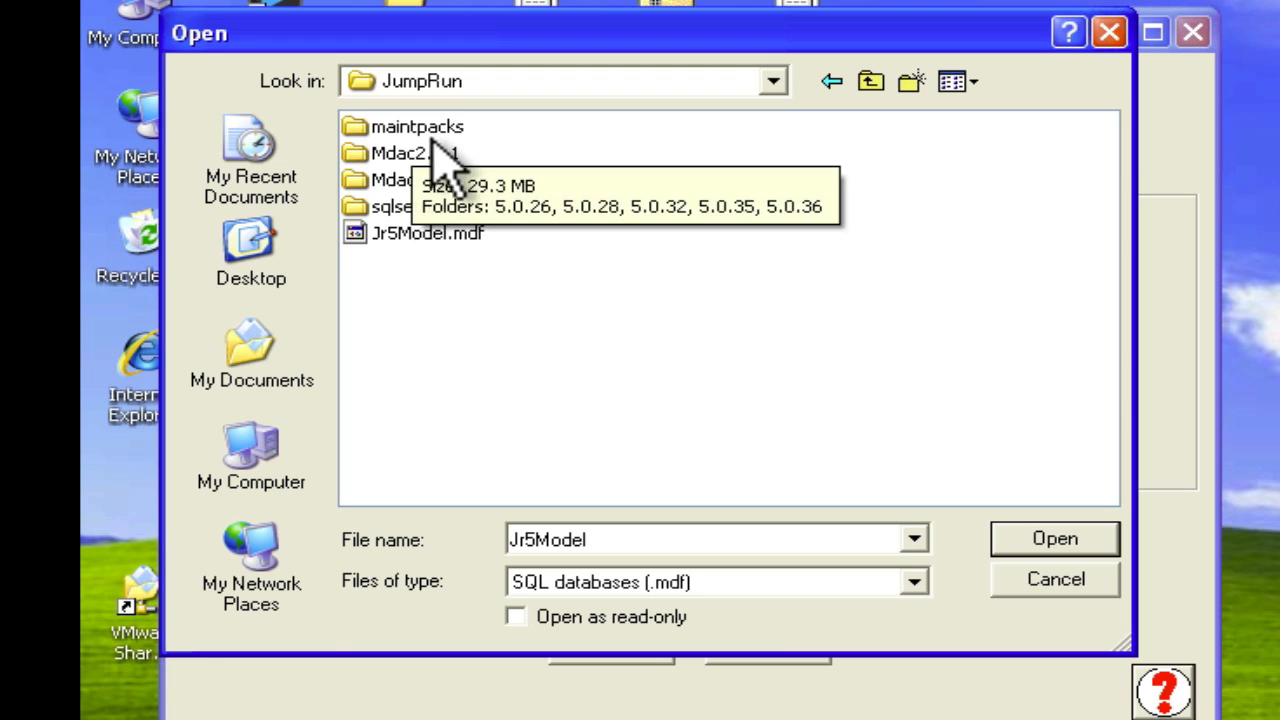
left_click(430, 238)
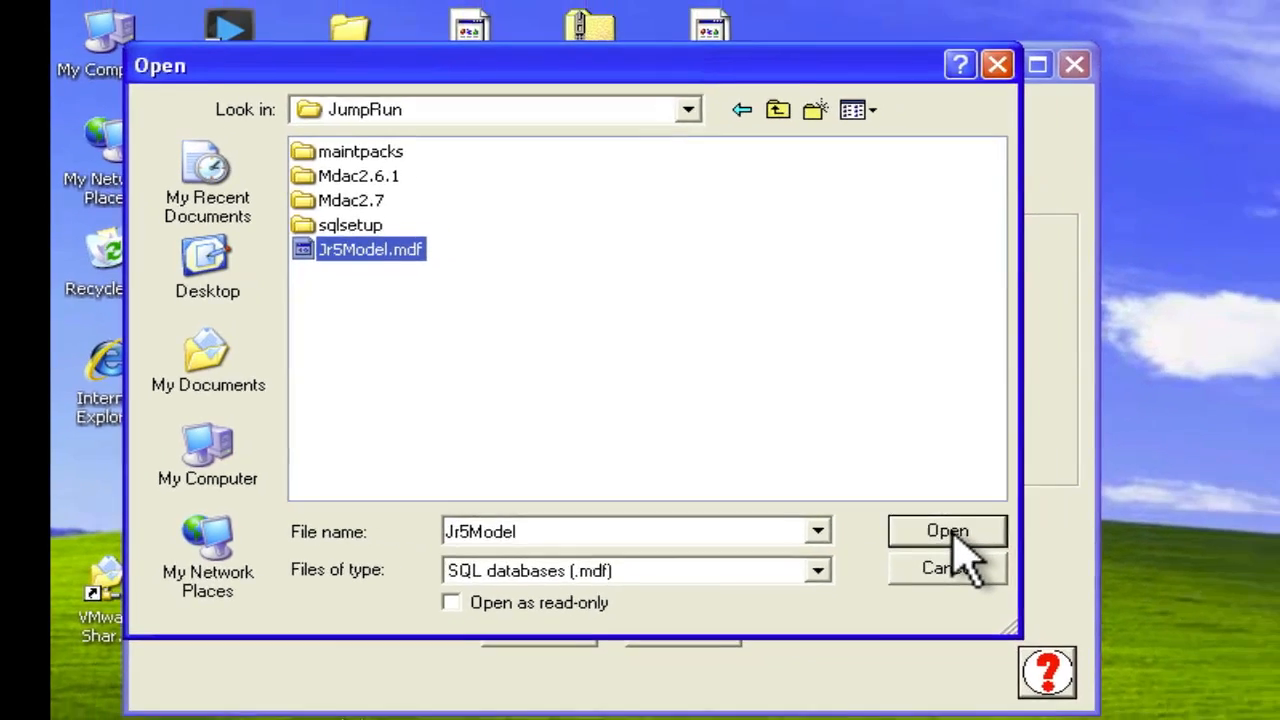
left_click(951, 533)
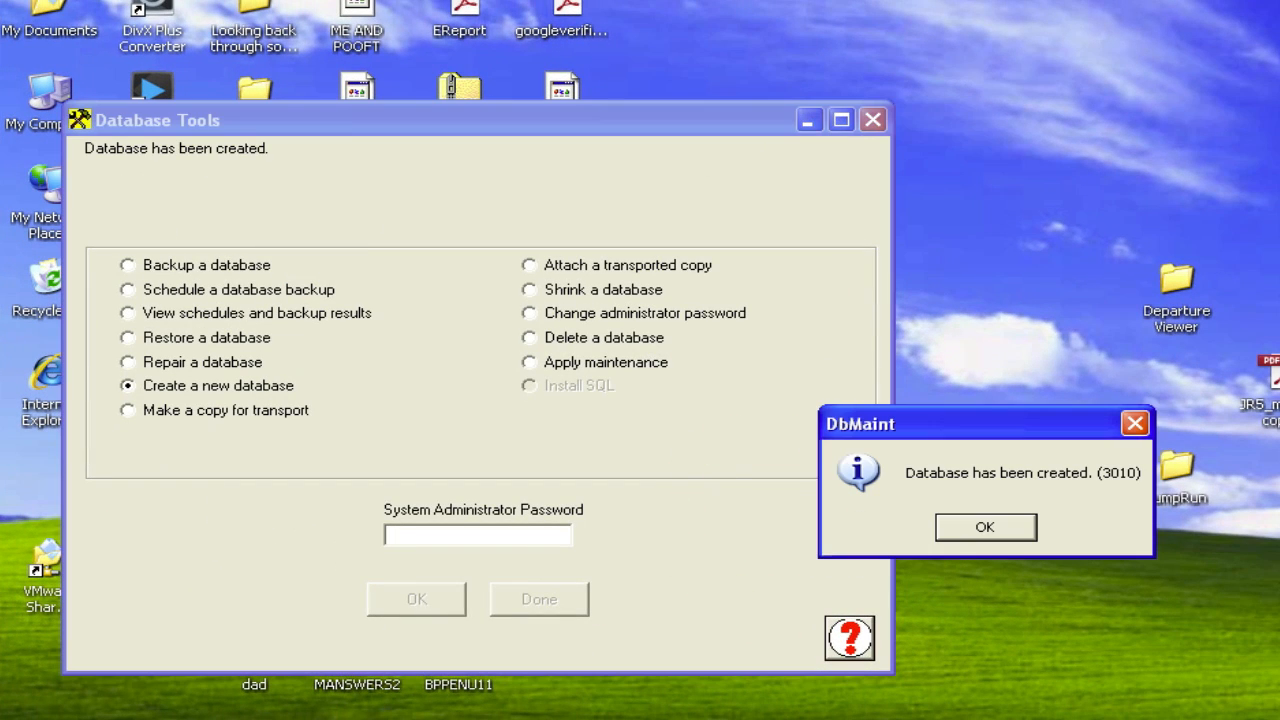
left_click(1006, 532)
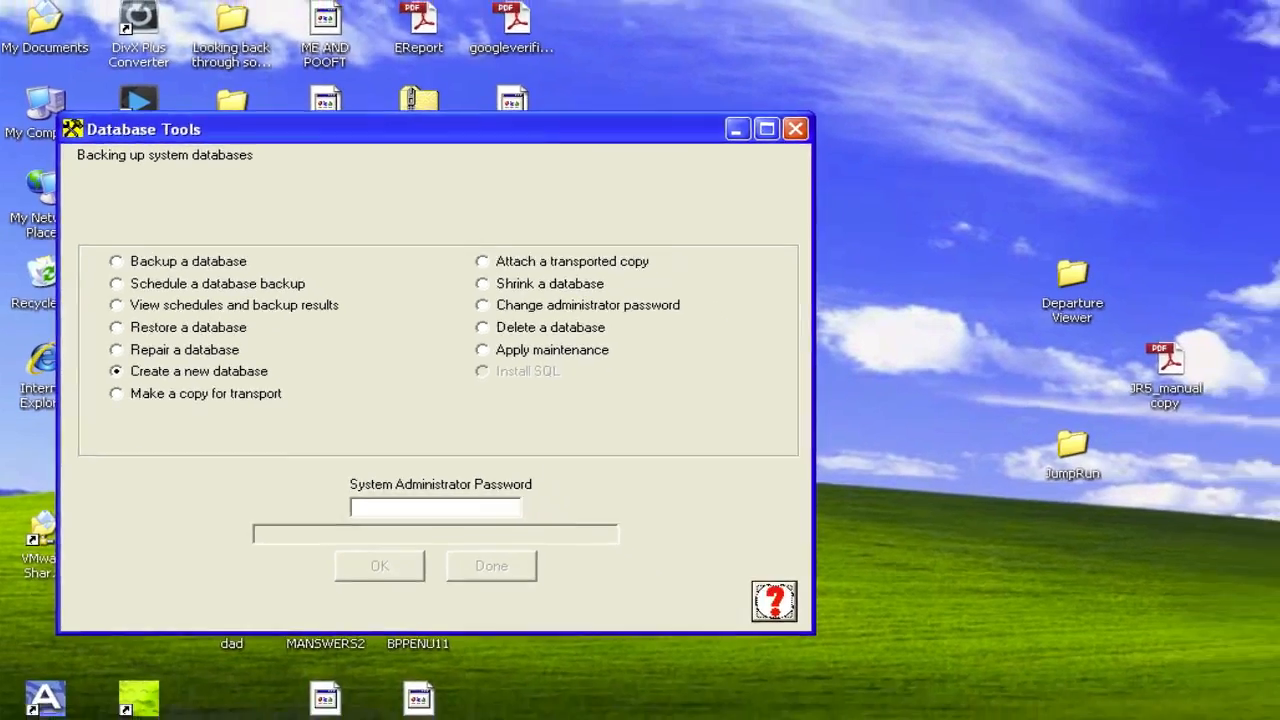
- Restore the manual, move it clear of the backup notice, and acknowledge the system database backup
left_click(352, 692)
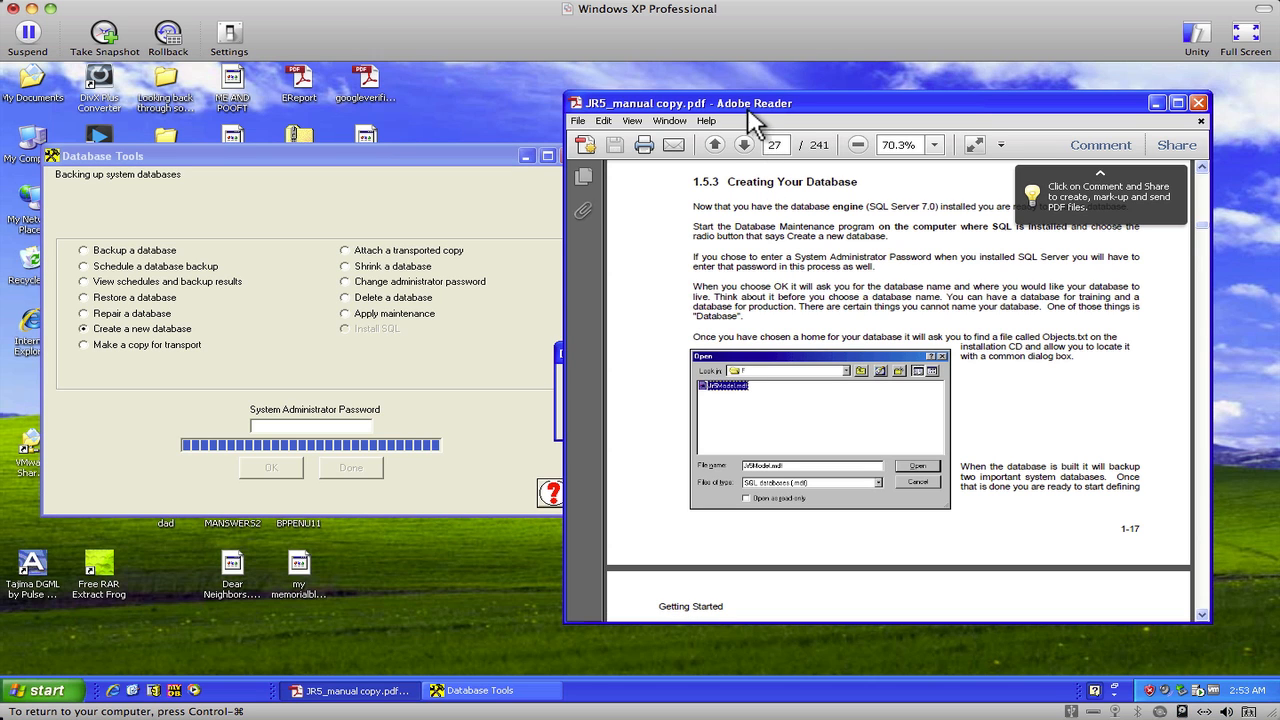
left_click_drag(749, 110, 780, 476)
left_click(641, 420)
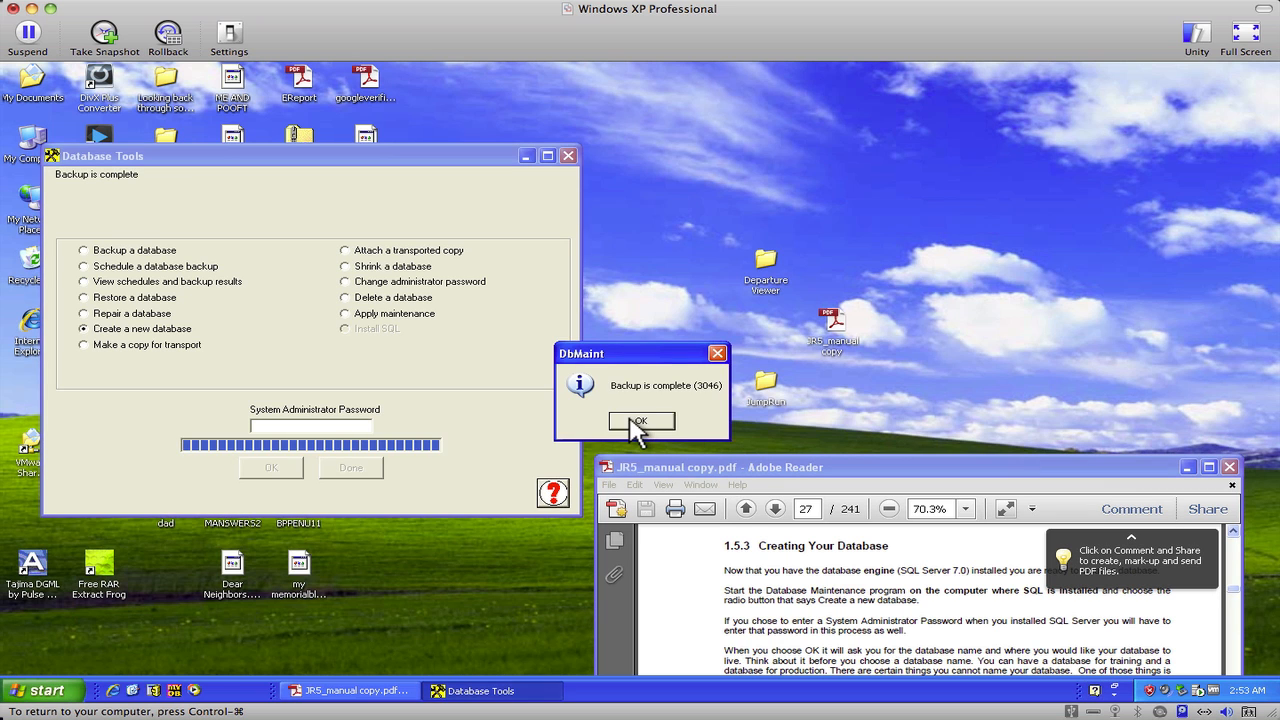
- Acknowledge the completed backup and read the manual from Creating Your Database into section 1.5.4
left_click(627, 415)
left_click_drag(766, 466, 701, 165)
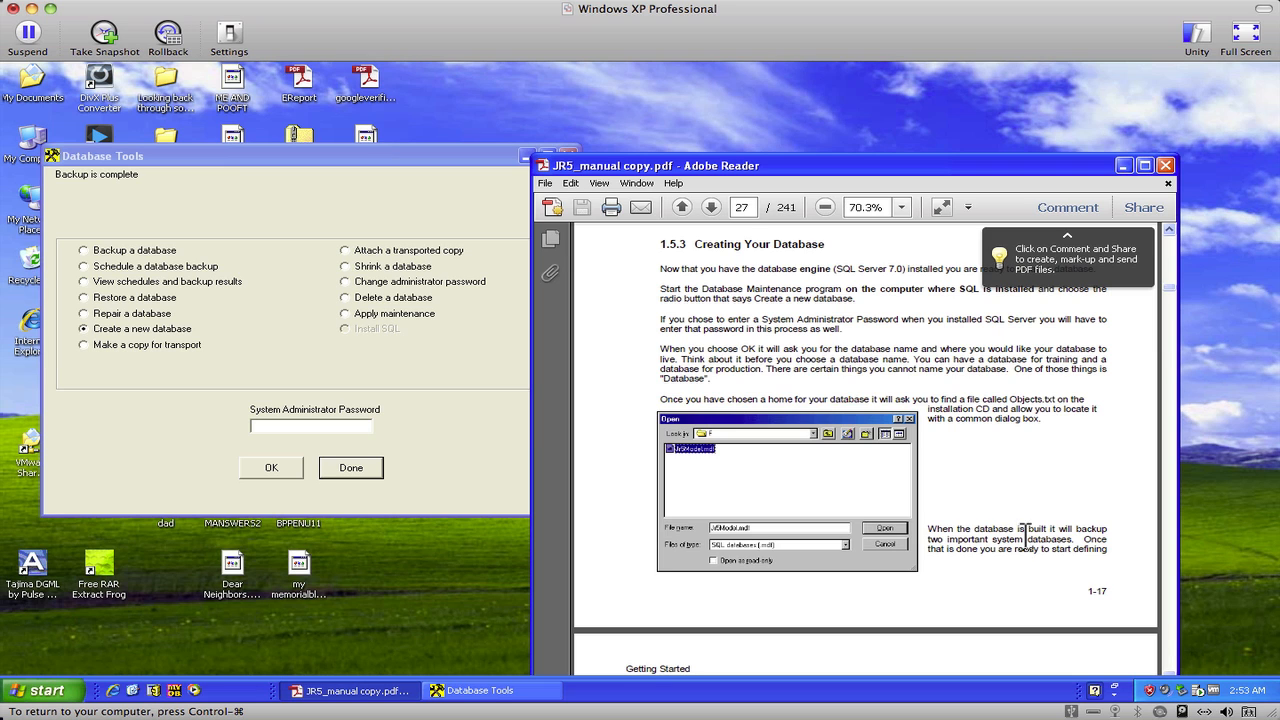
scroll(1007, 505, "down", 5)
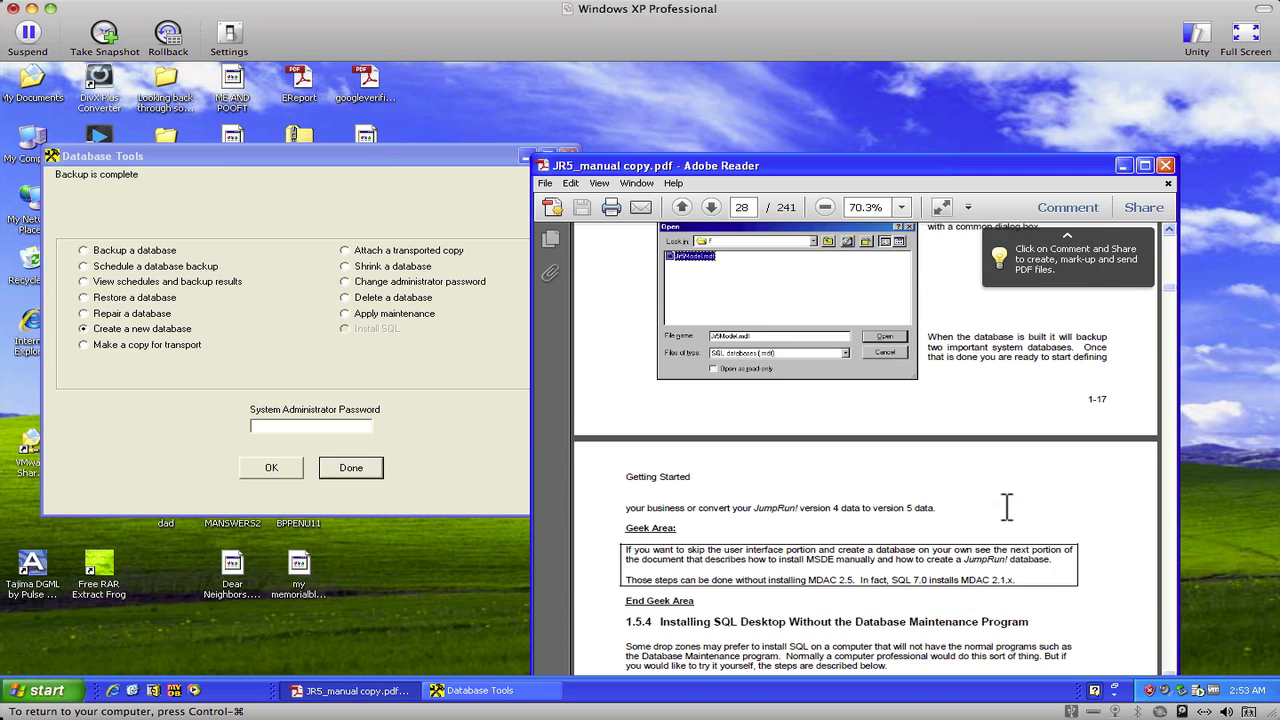
scroll(1007, 505, "down", 2)
scroll(1000, 505, "down", 1)
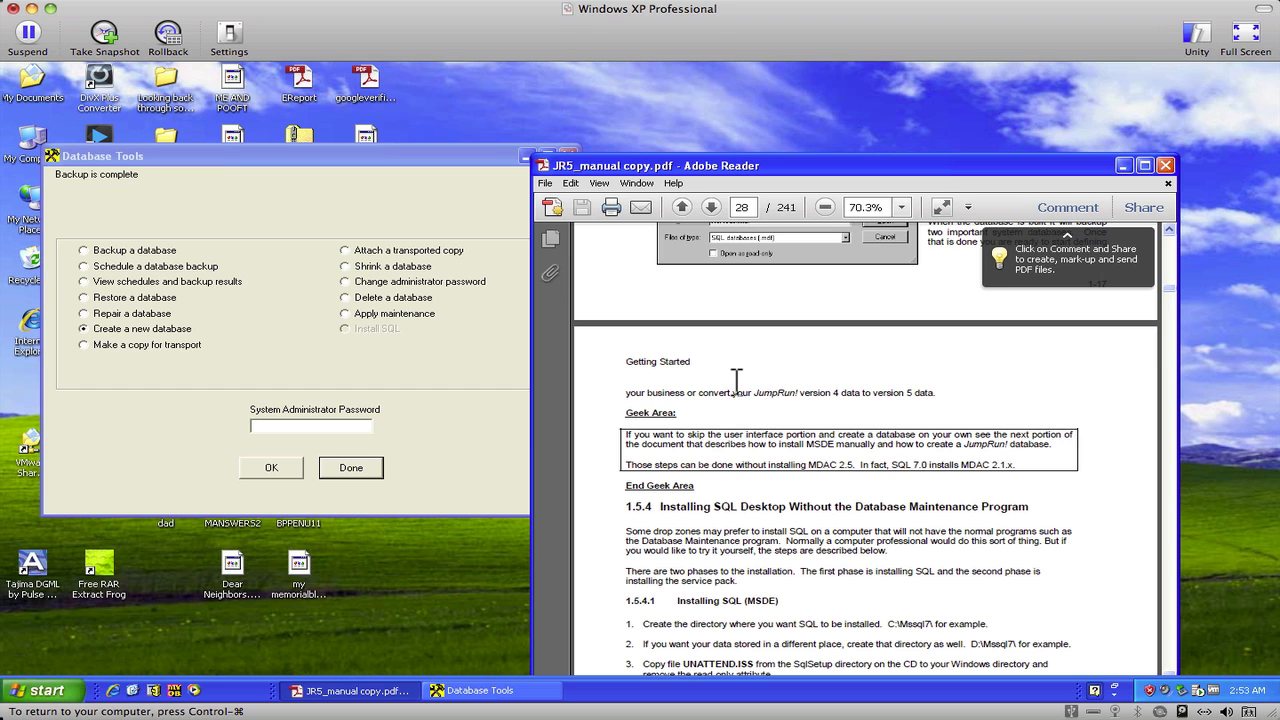
scroll(736, 380, "down", 3)
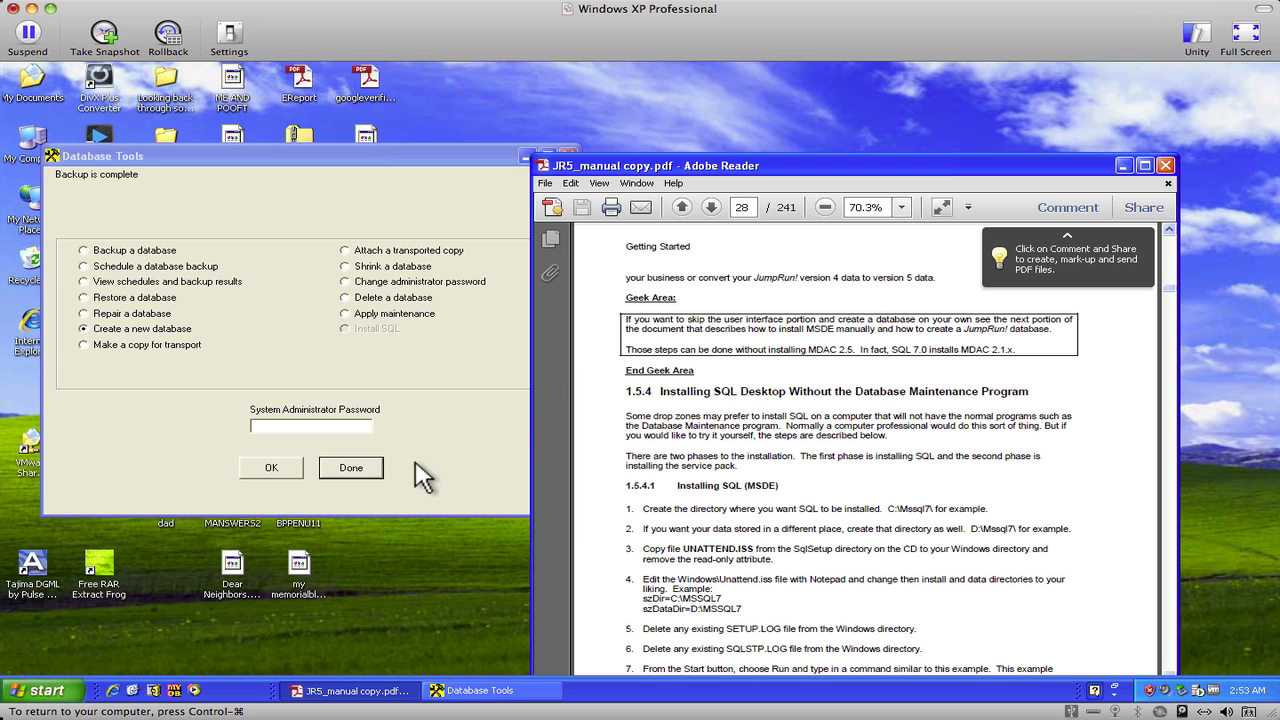
- Close Database Tools, move the manual up out of the way, and launch JumpRun! 5
left_click(371, 466)
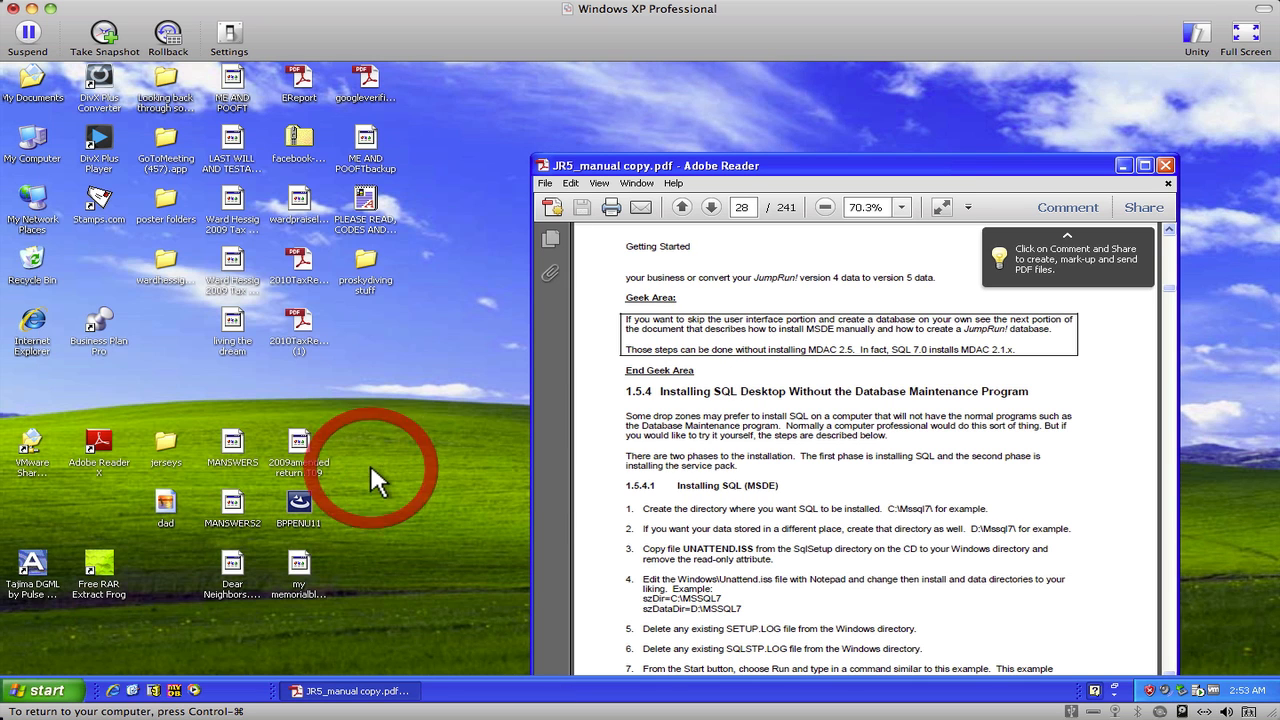
left_click_drag(731, 170, 722, 92)
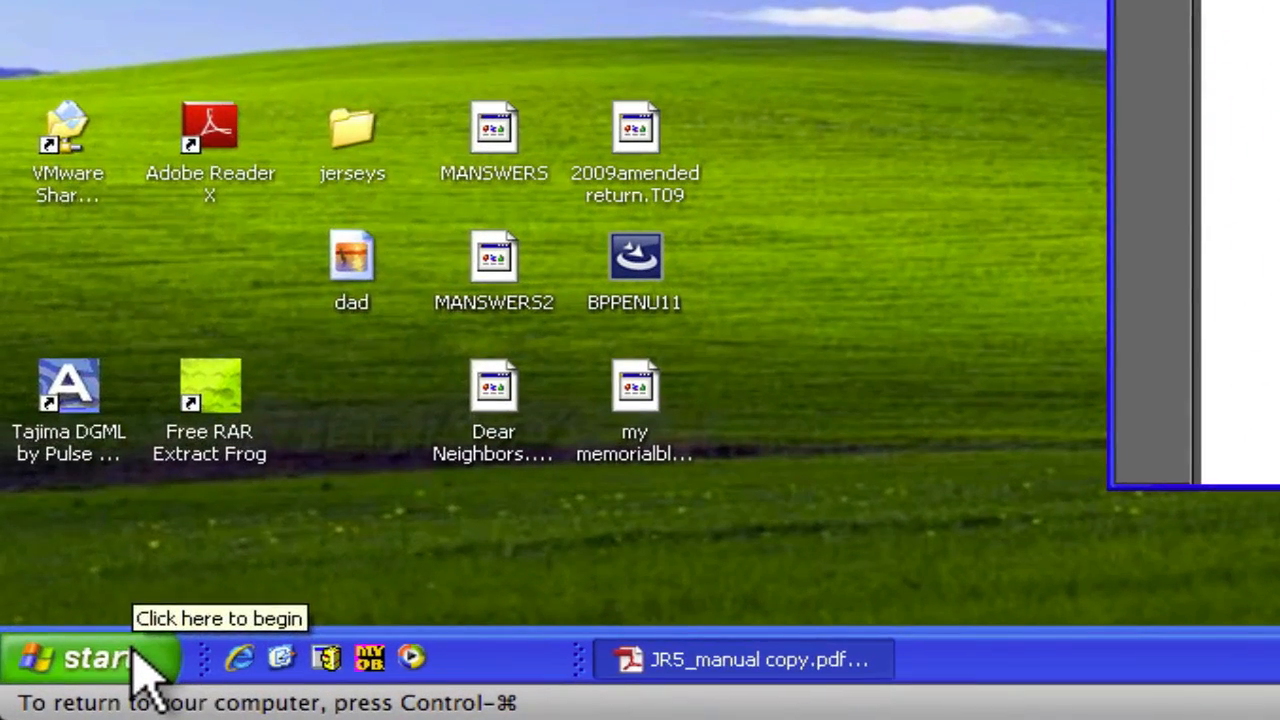
left_click(120, 665)
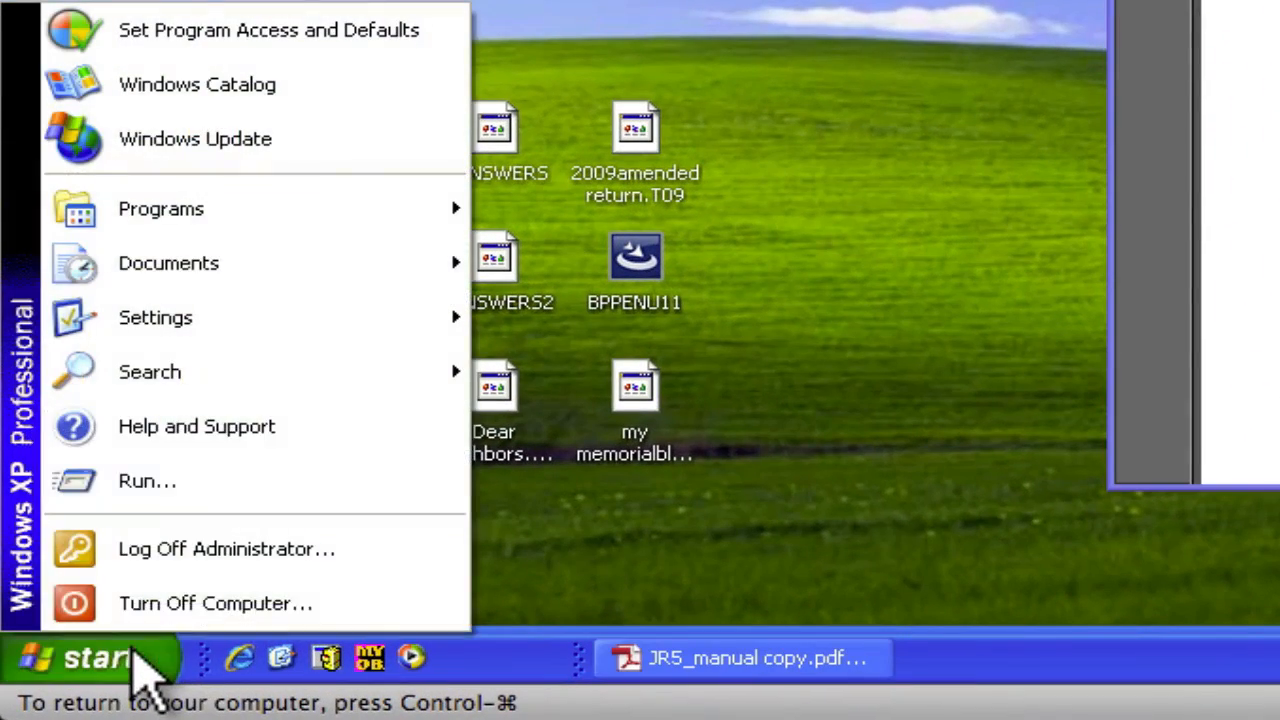
mouse_move(237, 207)
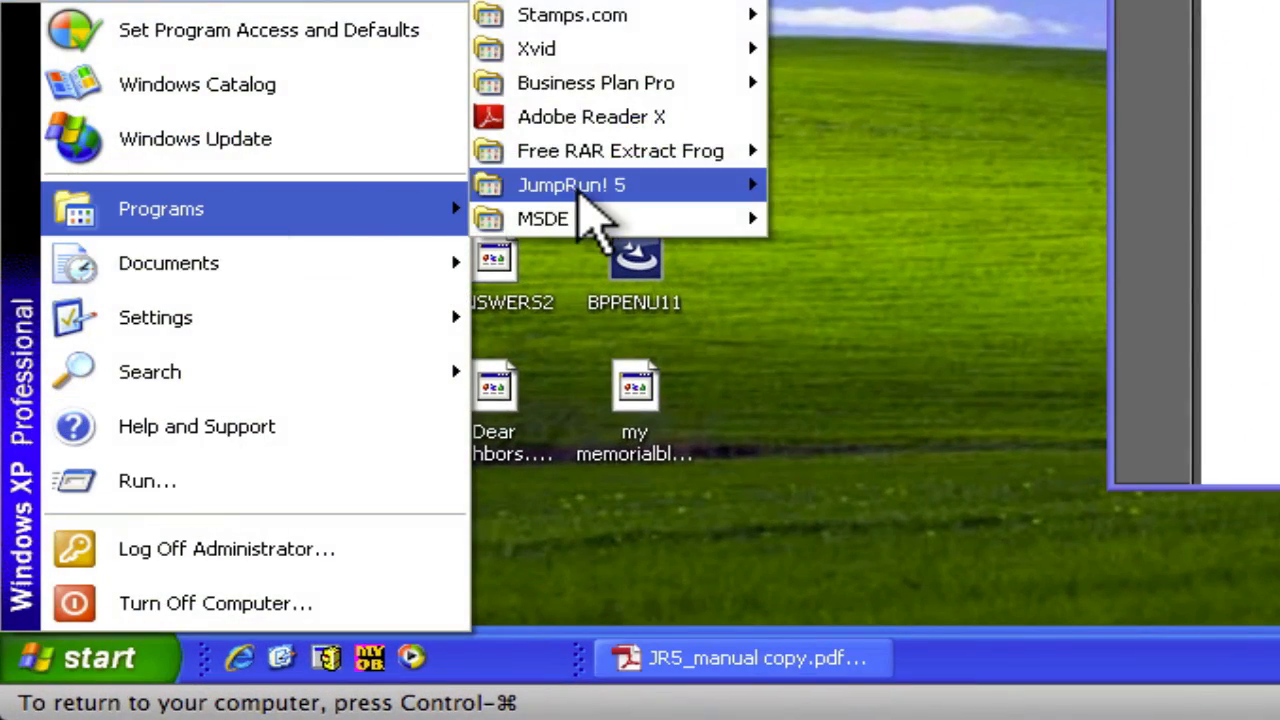
mouse_move(585, 192)
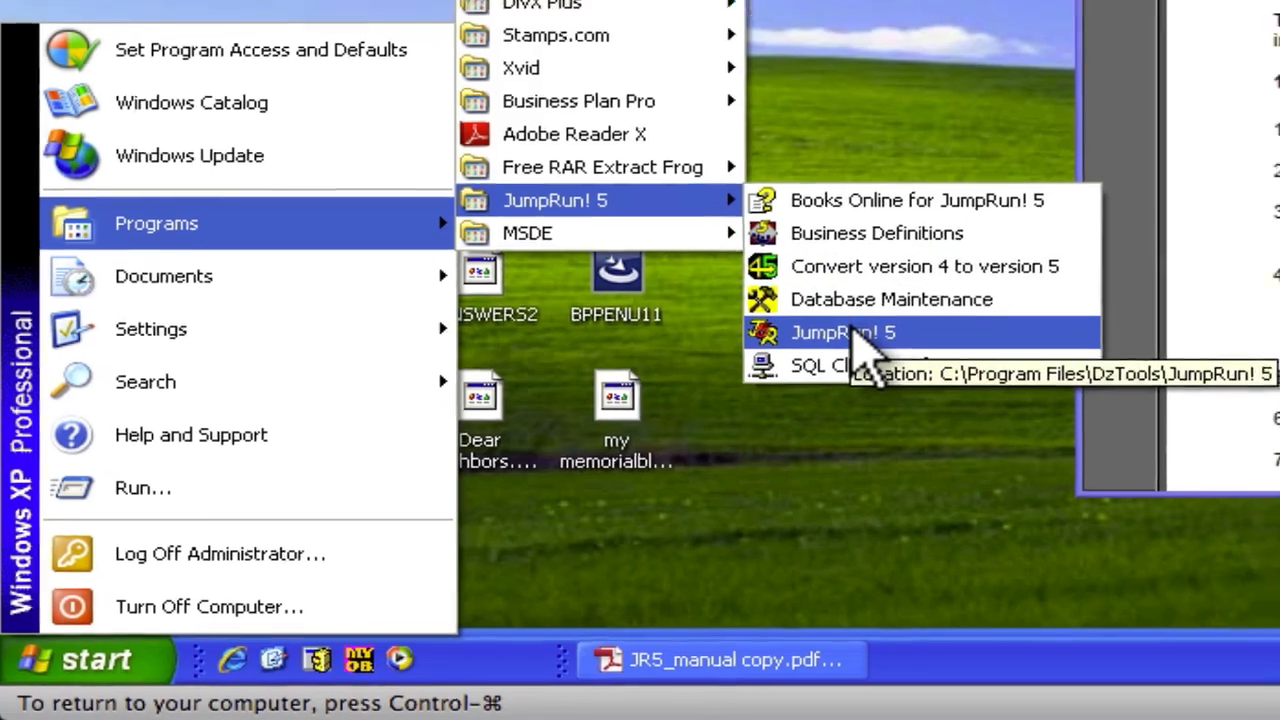
left_click(895, 321)
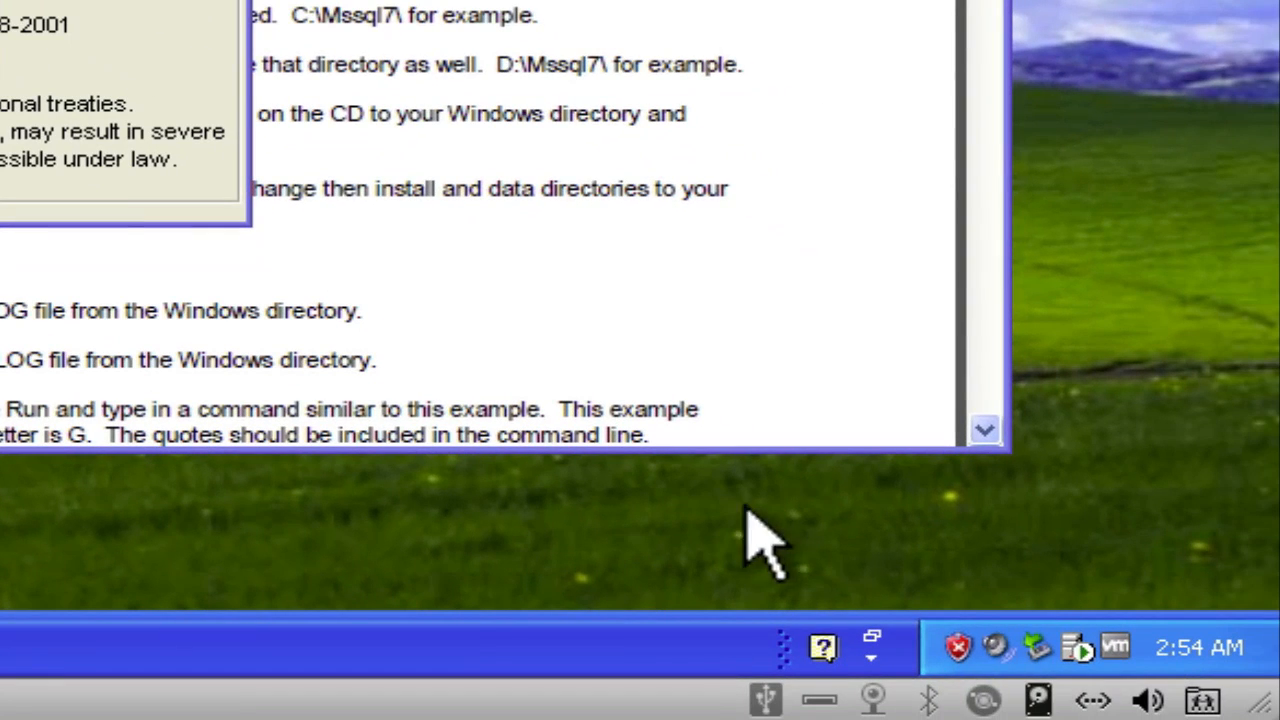
- Open SQL Server Service Manager and place it beside the JumpRun! Login dialog to compare server names
right_click(1078, 650)
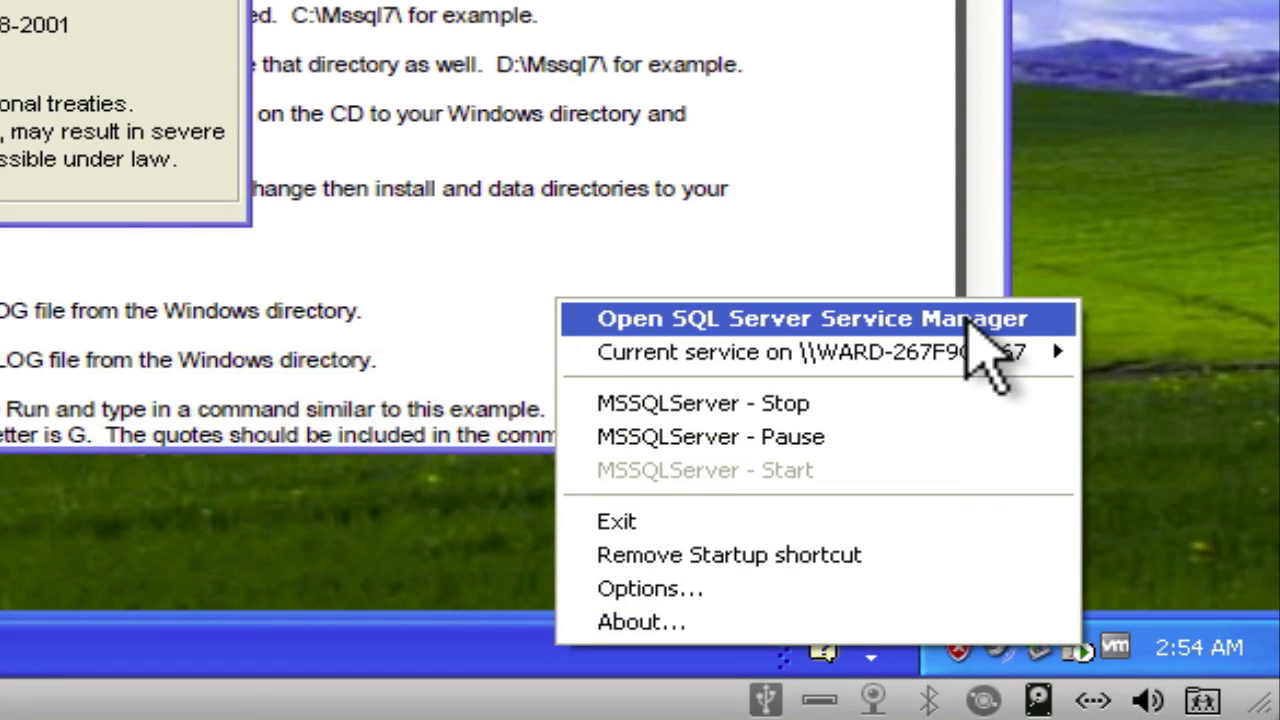
left_click(966, 330)
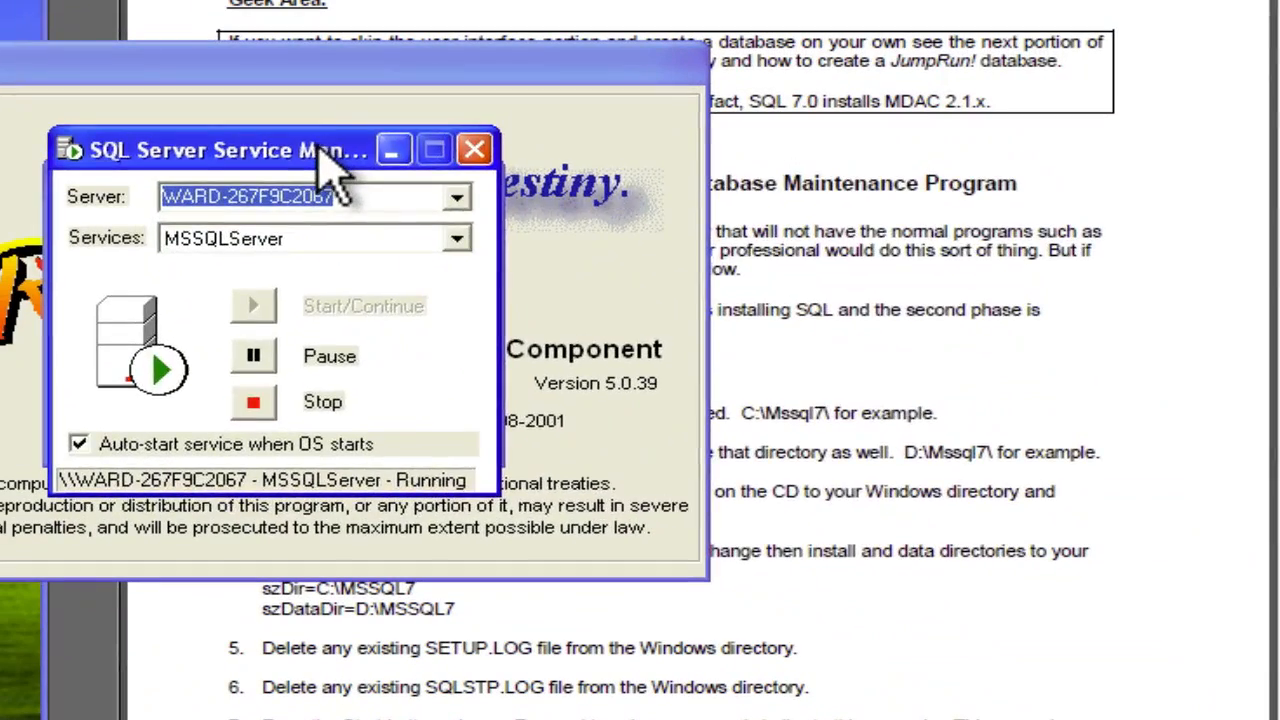
left_click_drag(330, 170, 794, 222)
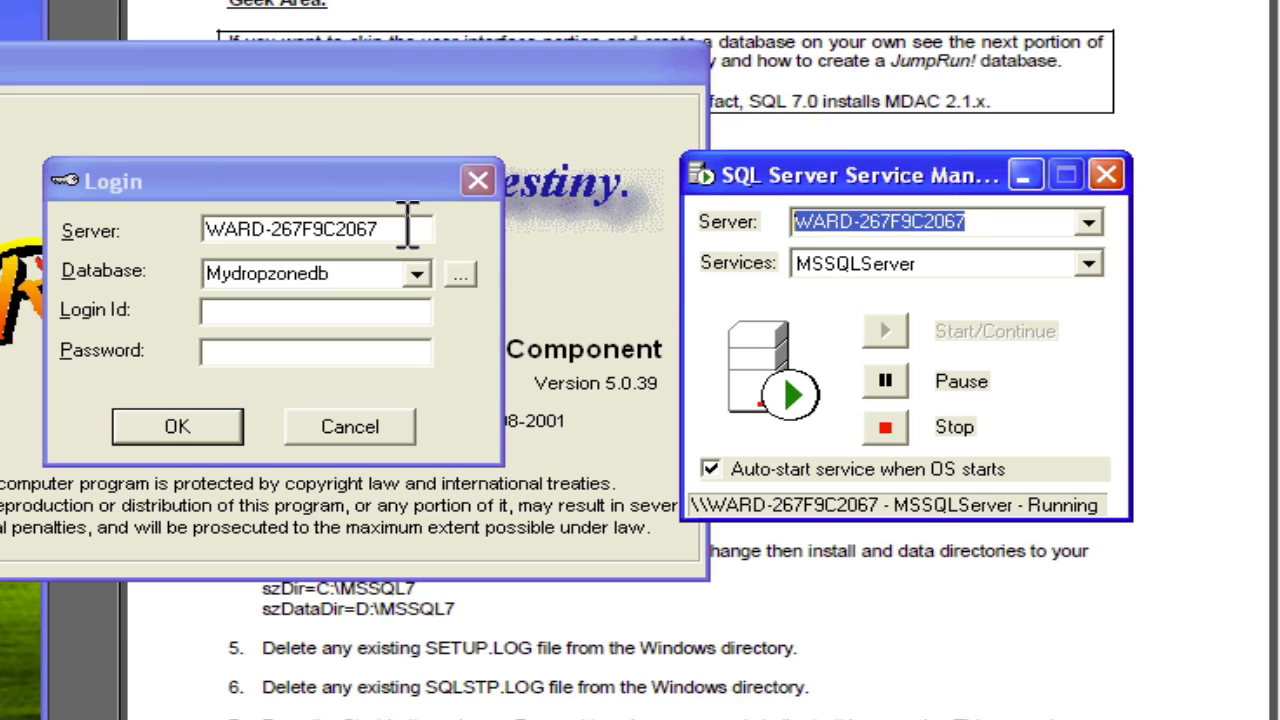
- Check the server name in the Login dialog and choose jumprun5db as the database
left_click_drag(409, 228, 186, 231)
key("End")
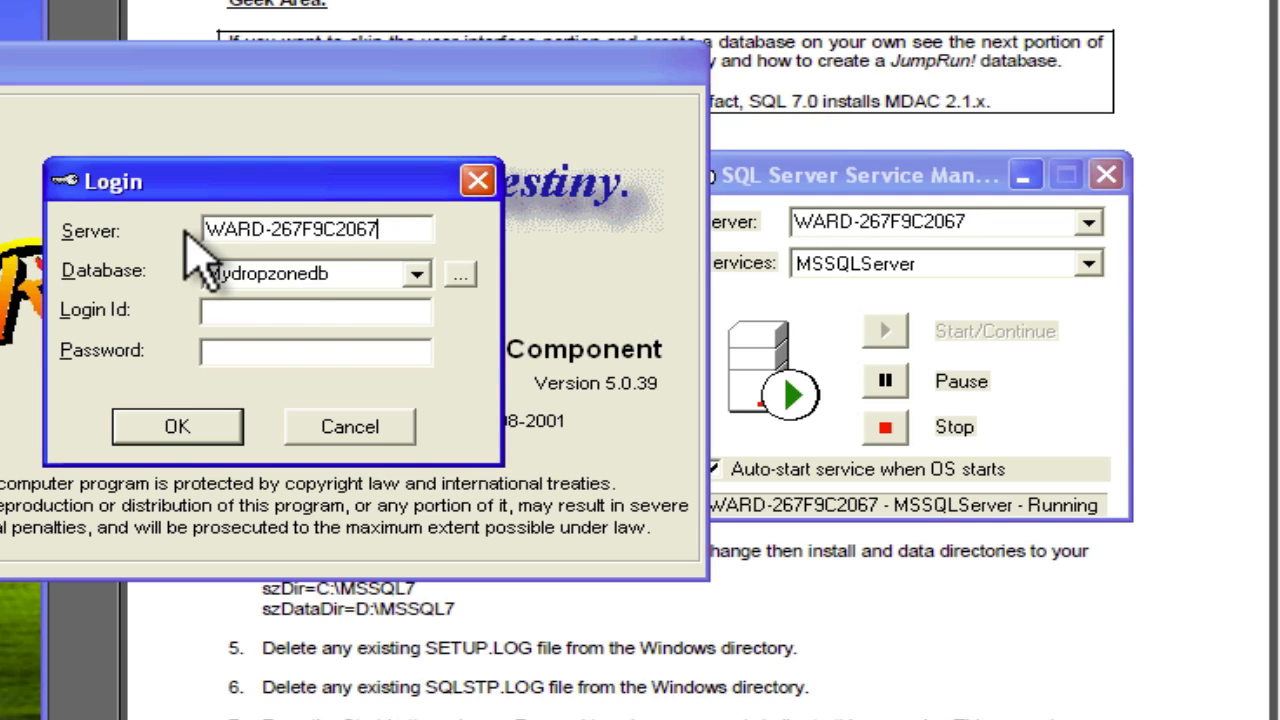
left_click(418, 274)
left_click(419, 275)
left_click(461, 276)
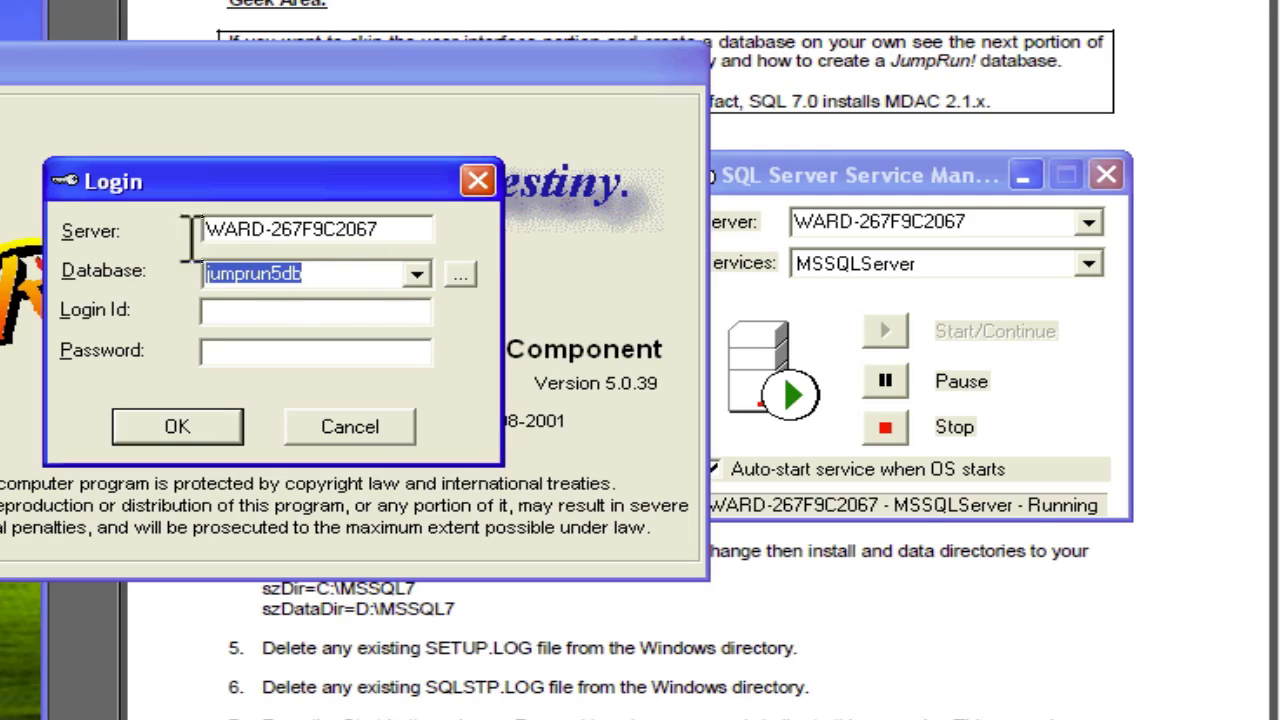
- Log in to the database with blank credentials and change the business day to 3/23/2011
left_click(212, 418)
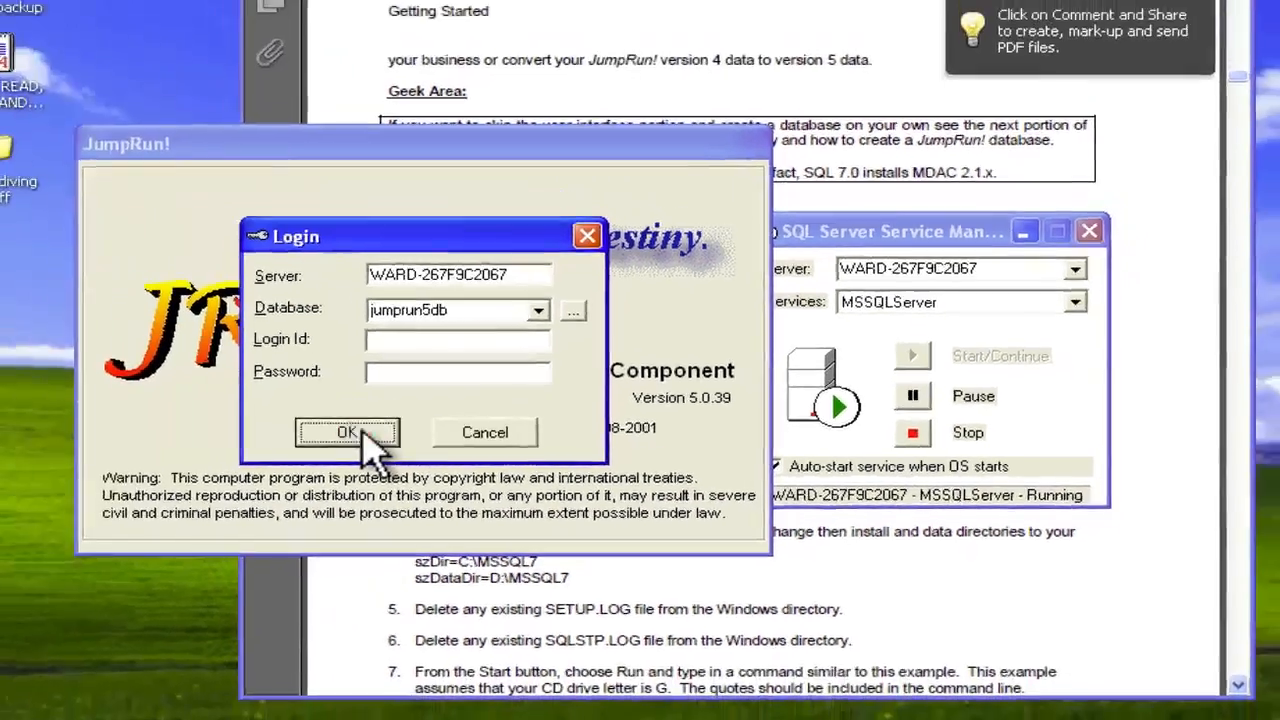
left_click(190, 427)
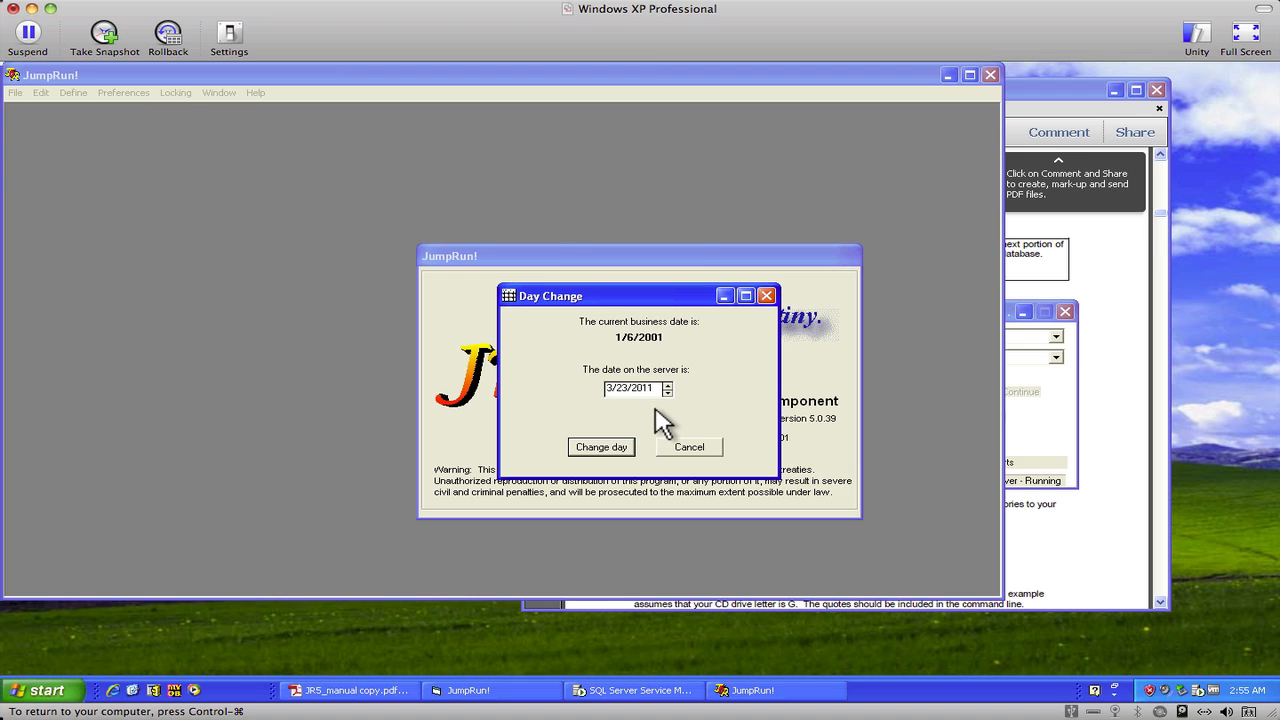
left_click(588, 450)
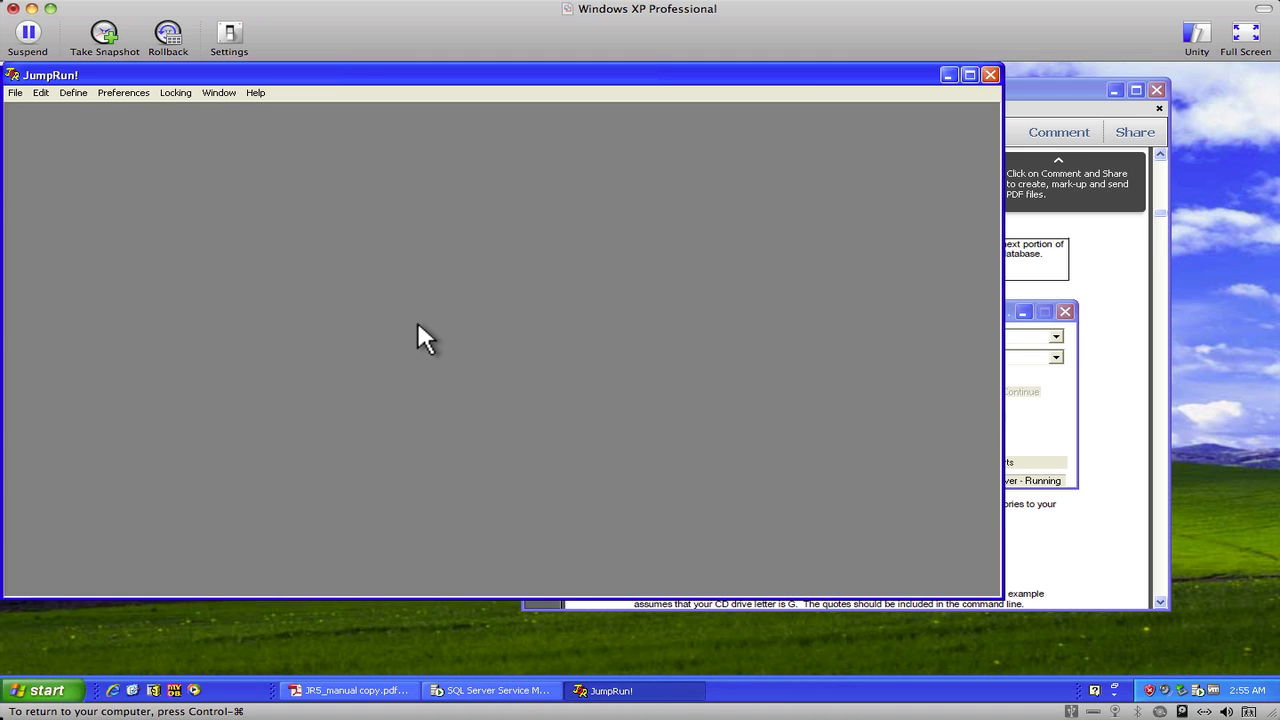
- Look over the items JumpRun! can define and check section 1.5.4 of the manual before returning to JumpRun!
left_click(76, 94)
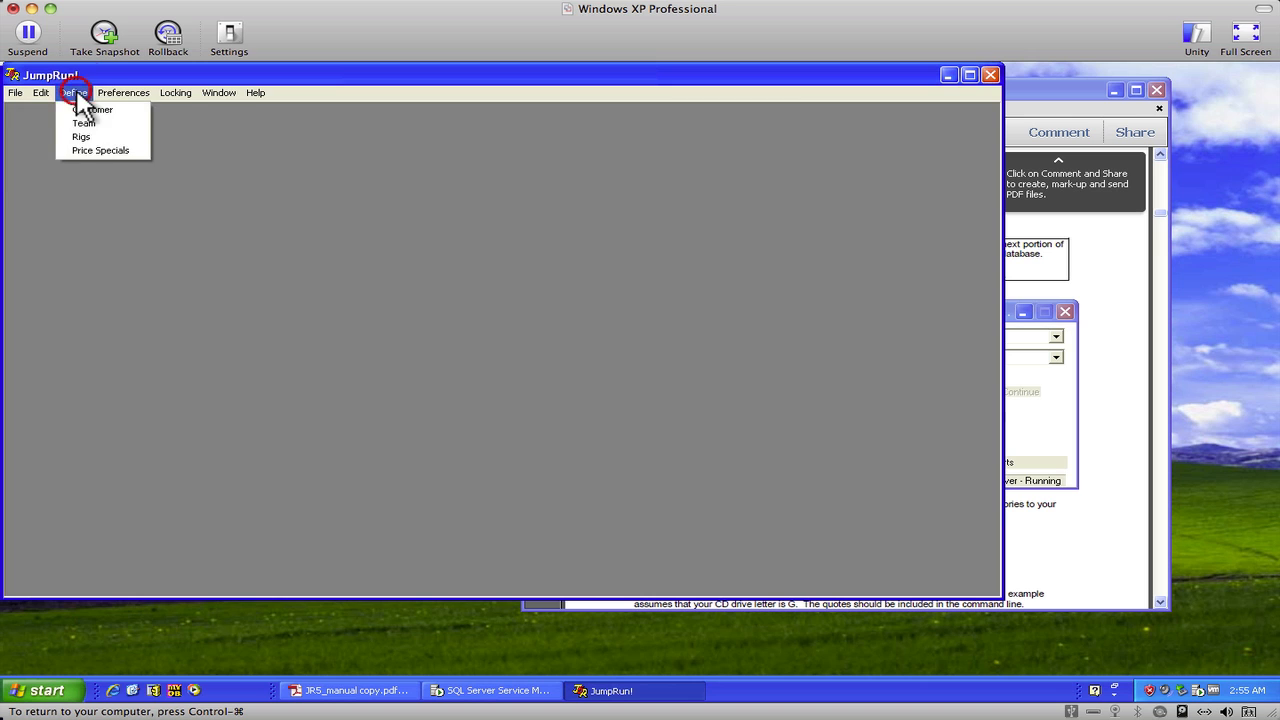
left_click(211, 63)
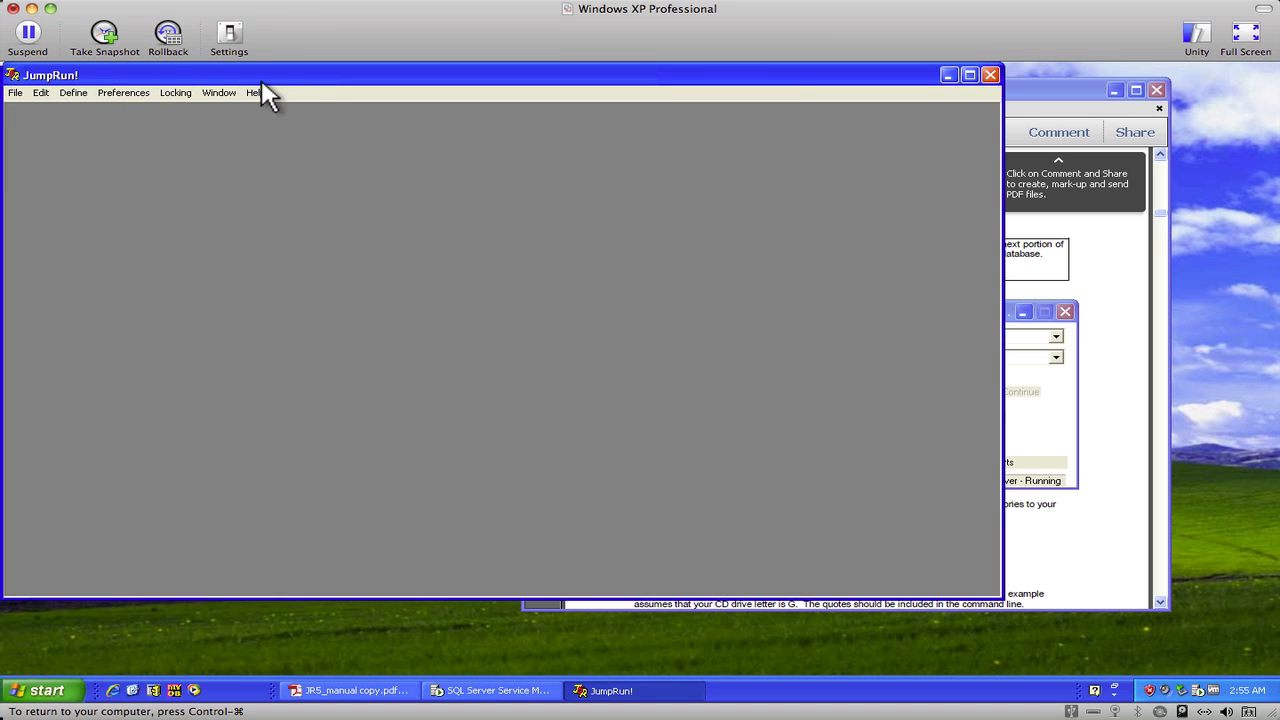
left_click(1056, 92)
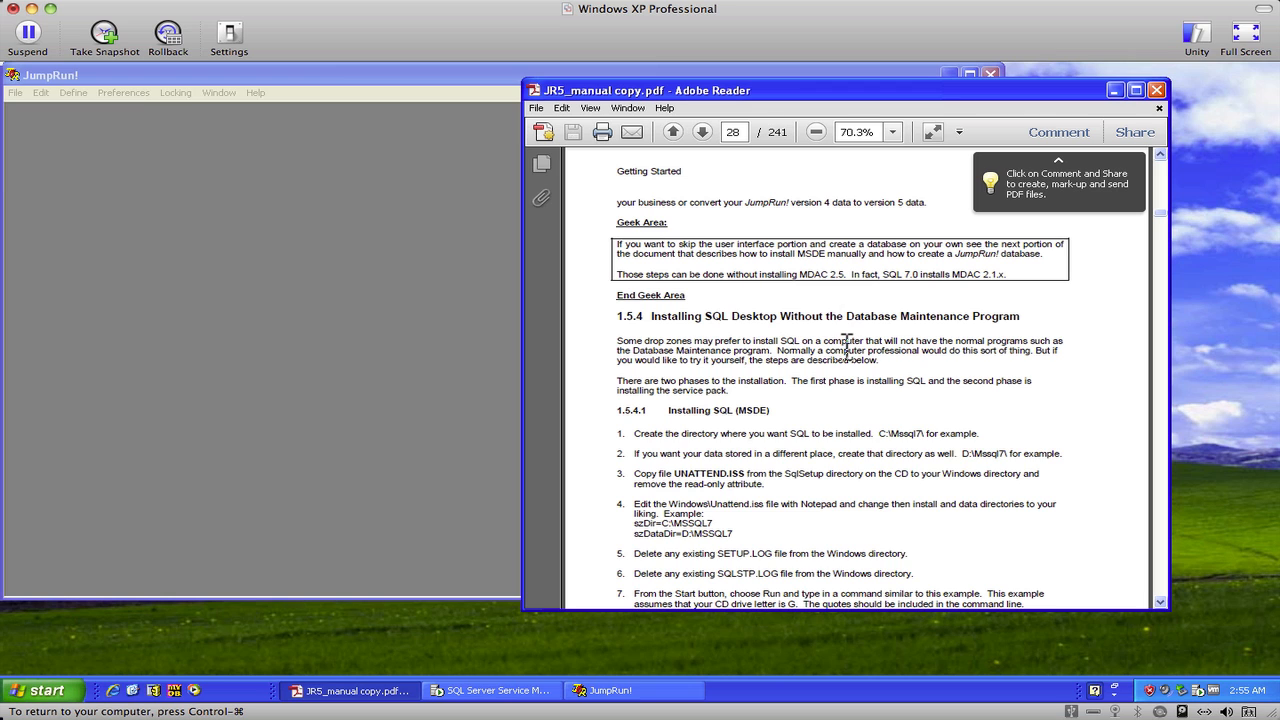
scroll(830, 432, "down", 3)
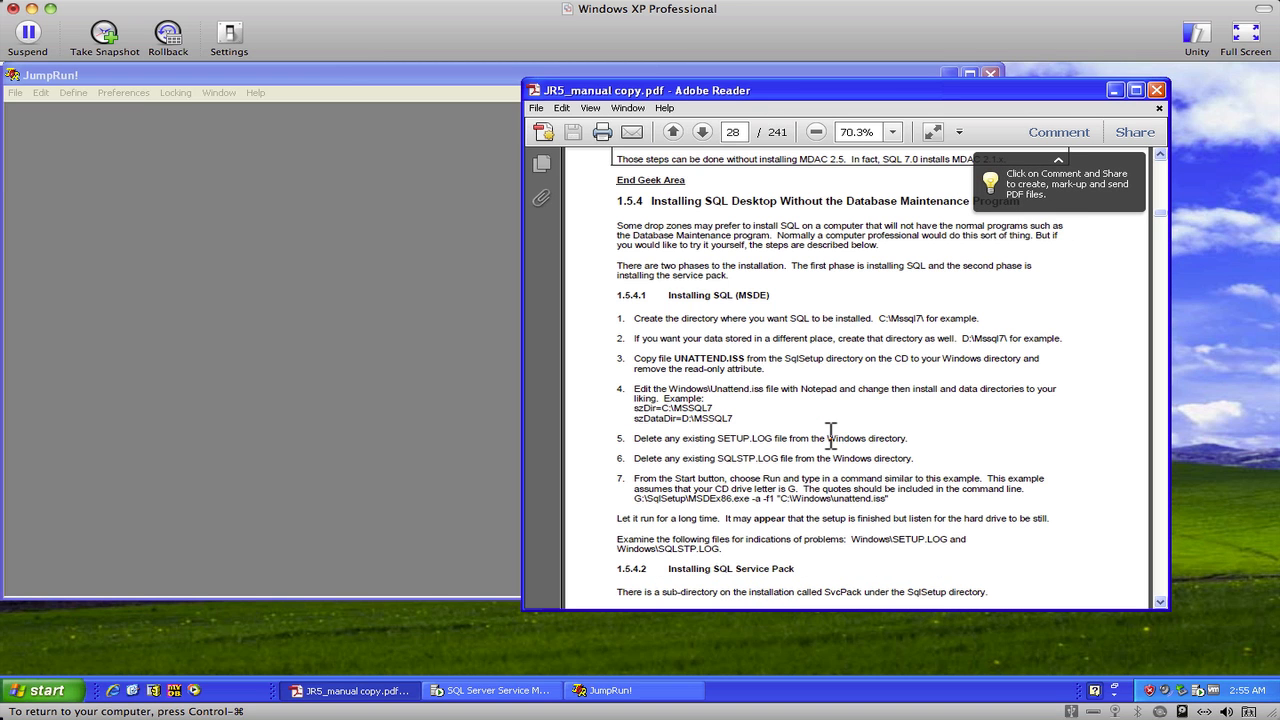
left_click(491, 76)
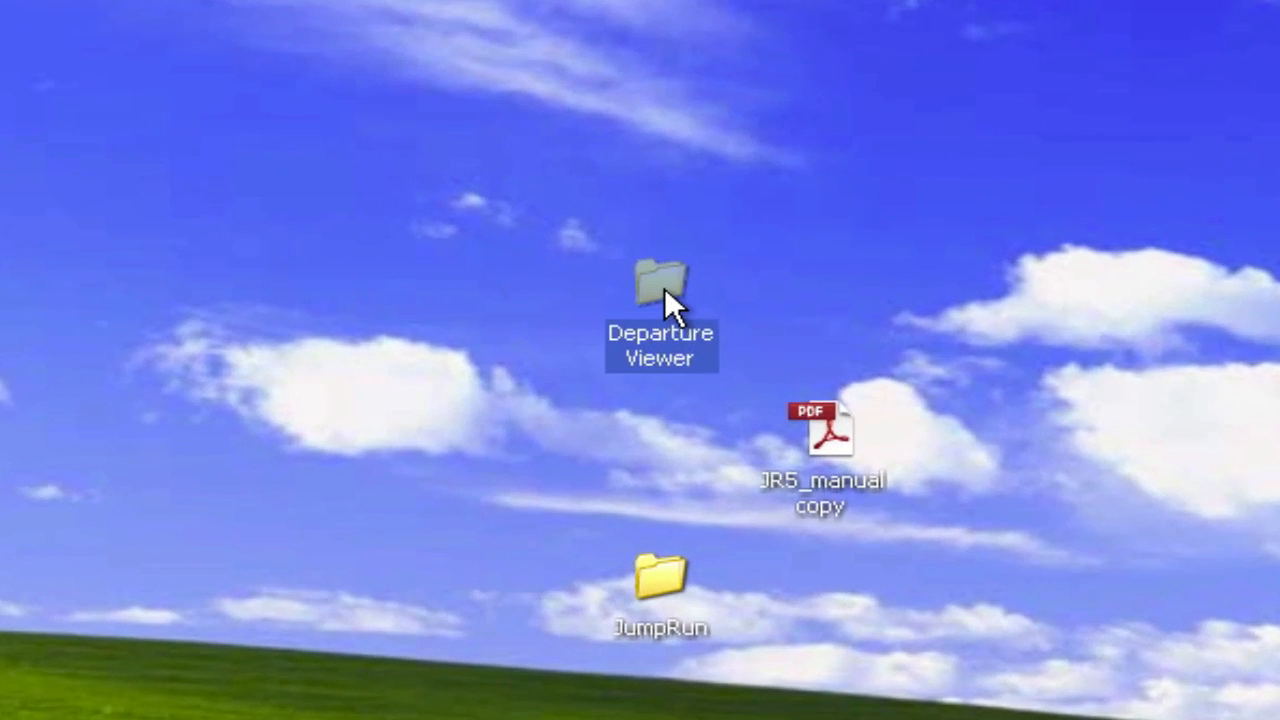
- Launch Setup from the Departure Viewer folder on the desktop
double_click(664, 287)
left_click(808, 540)
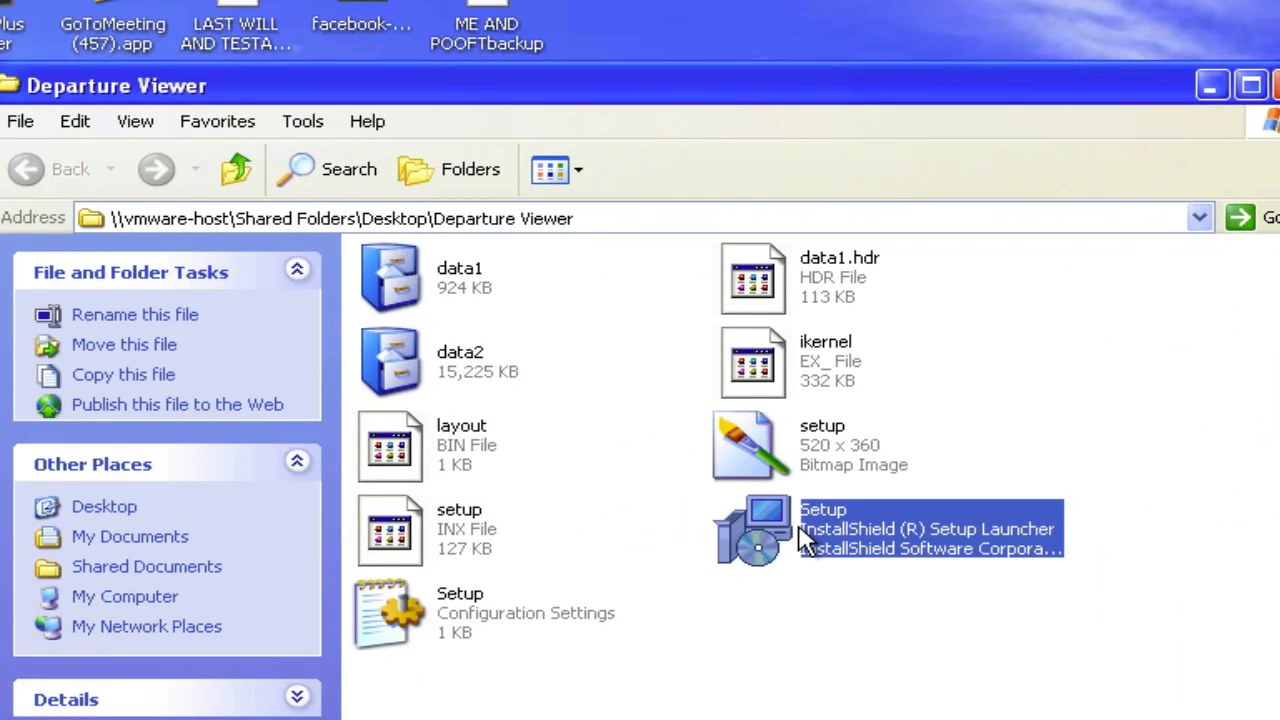
double_click(808, 540)
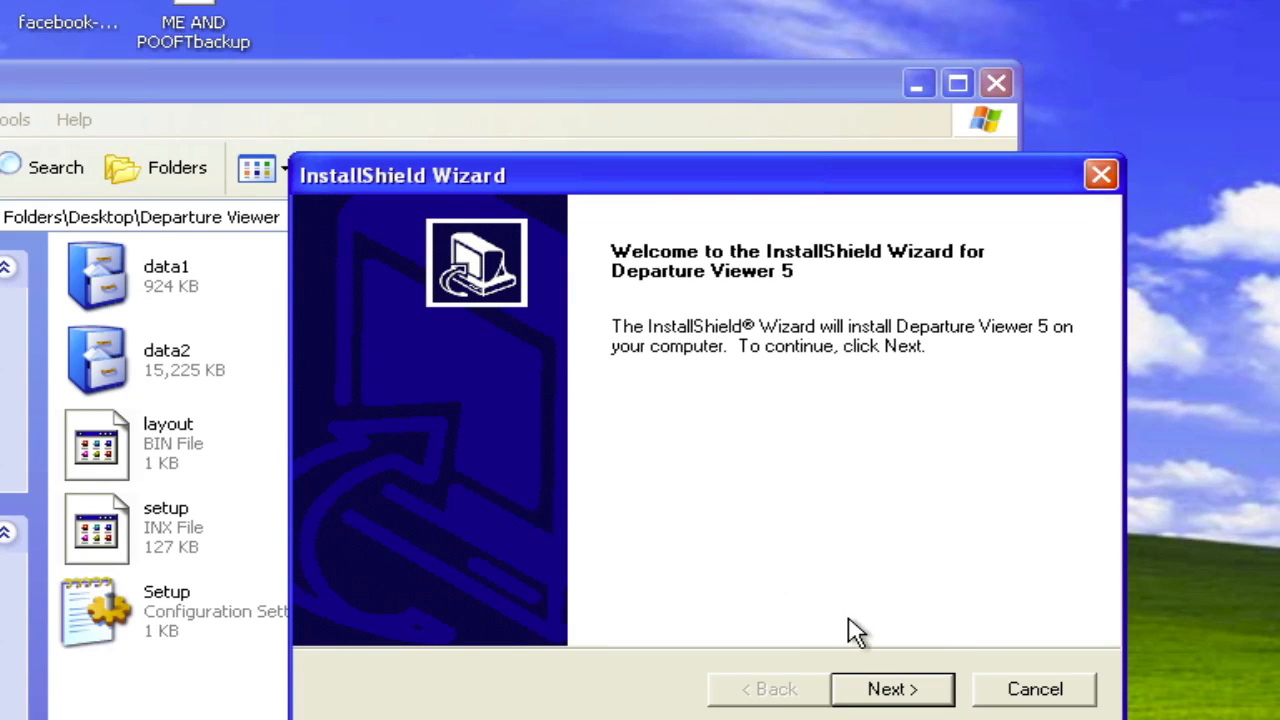
- Install Departure Viewer 5 in C:\Program Files\AC Software\Departure Viewer 5, finish the wizard, and close its folder
left_click(875, 690)
left_click(875, 690)
left_click(875, 690)
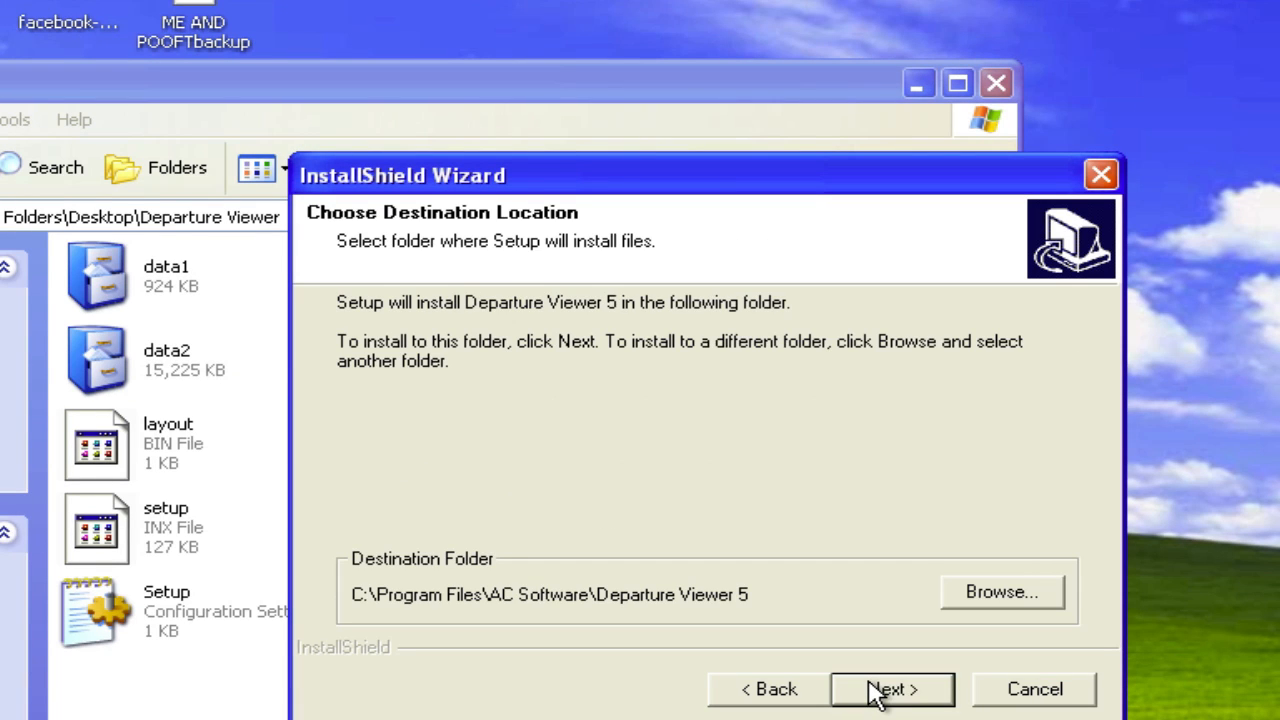
left_click(875, 690)
left_click(875, 690)
left_click(875, 690)
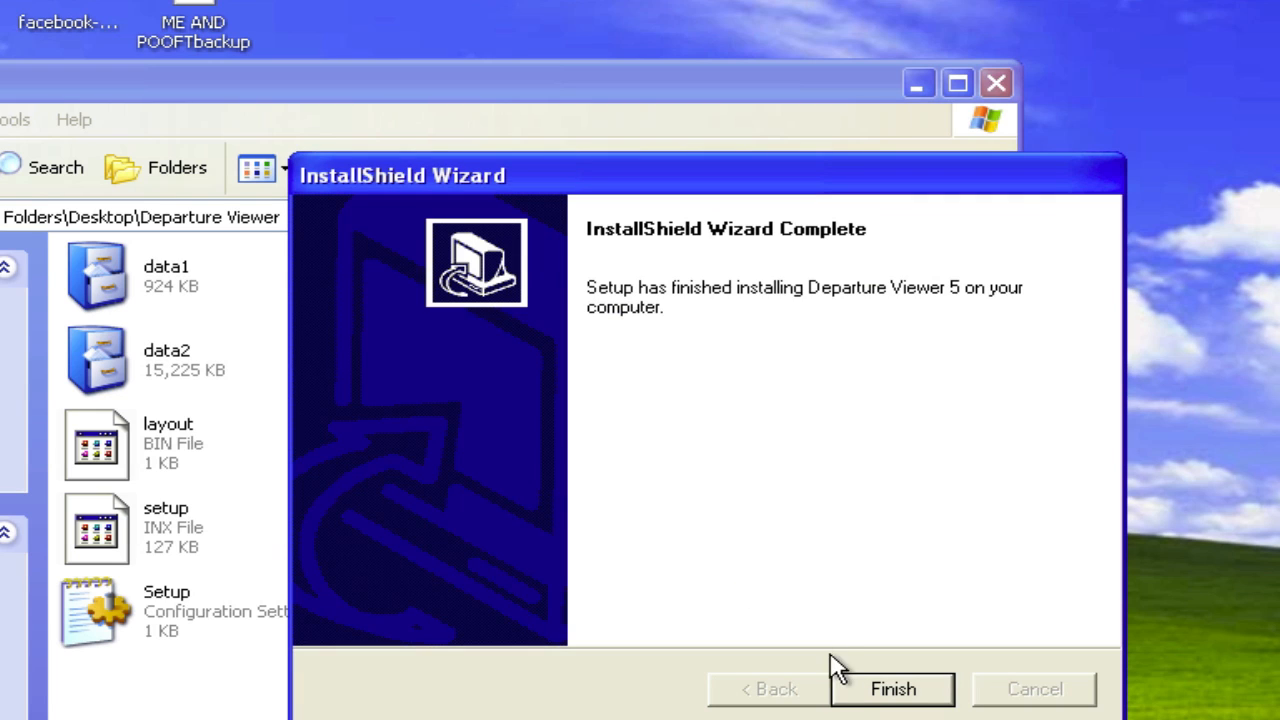
left_click(847, 680)
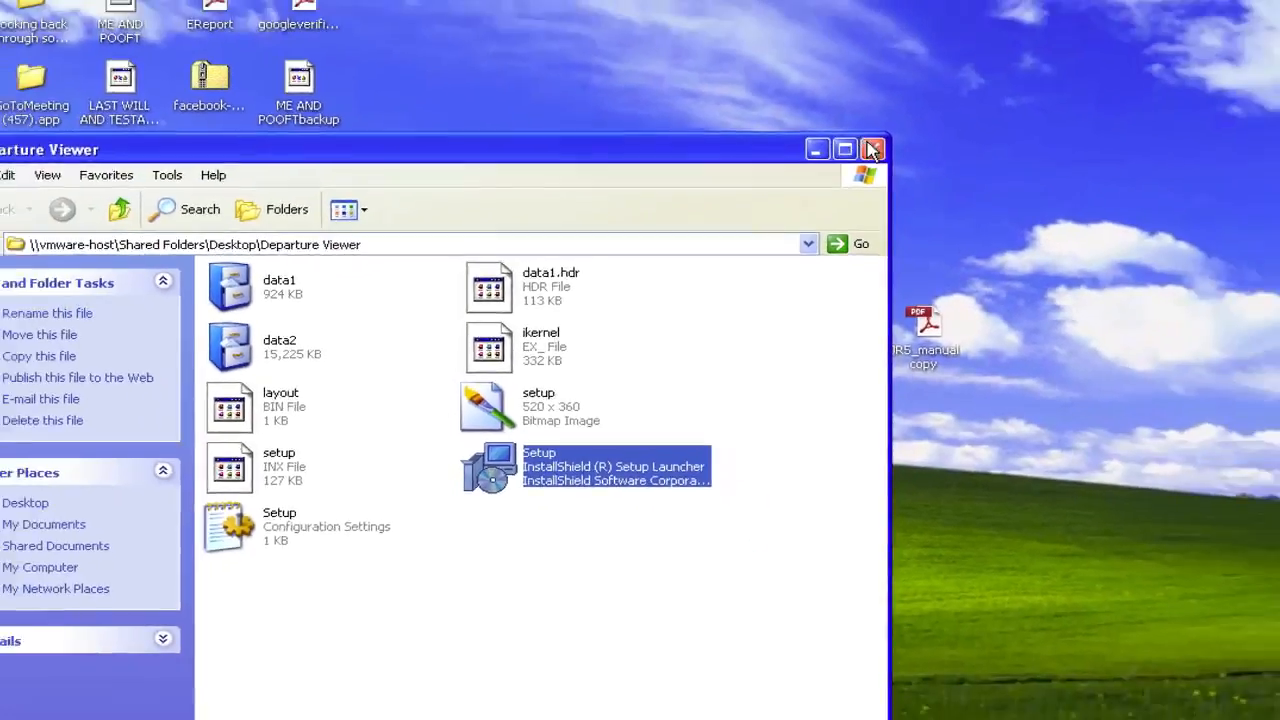
left_click(995, 83)
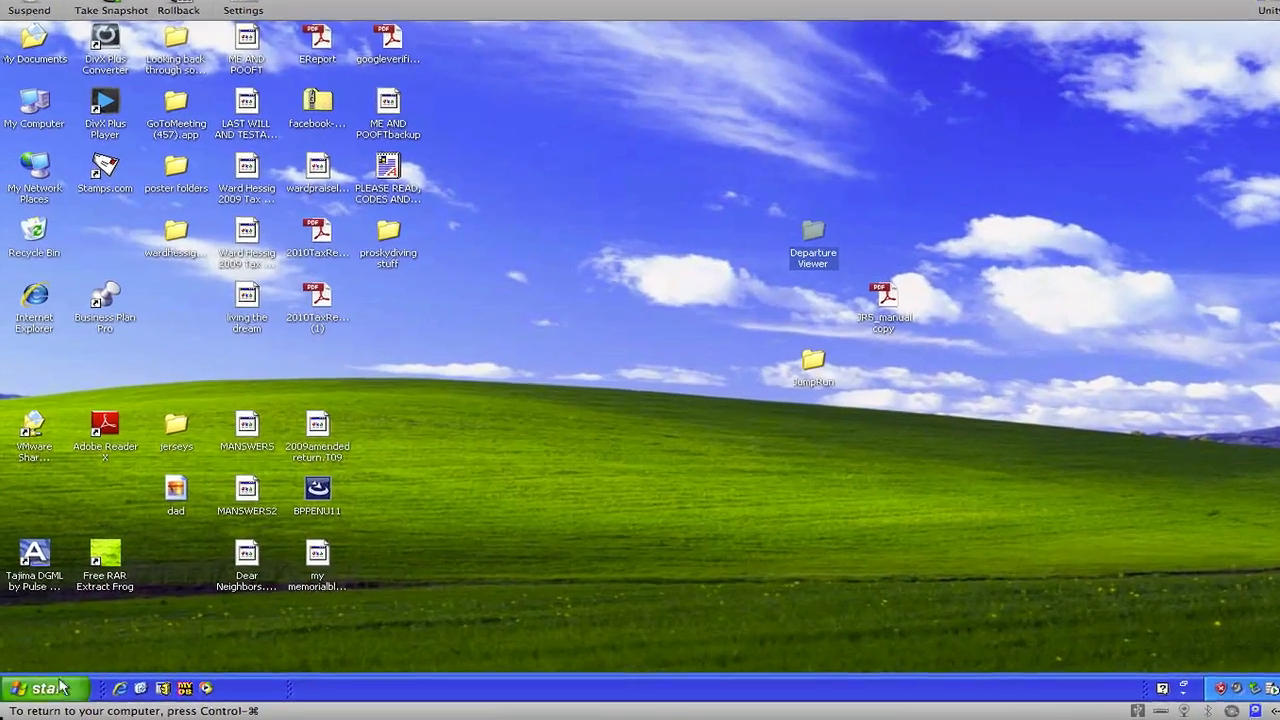
- Check the installed JumpRun! 5 program group for the Departure Viewer entries and return to the desktop
left_click(38, 695)
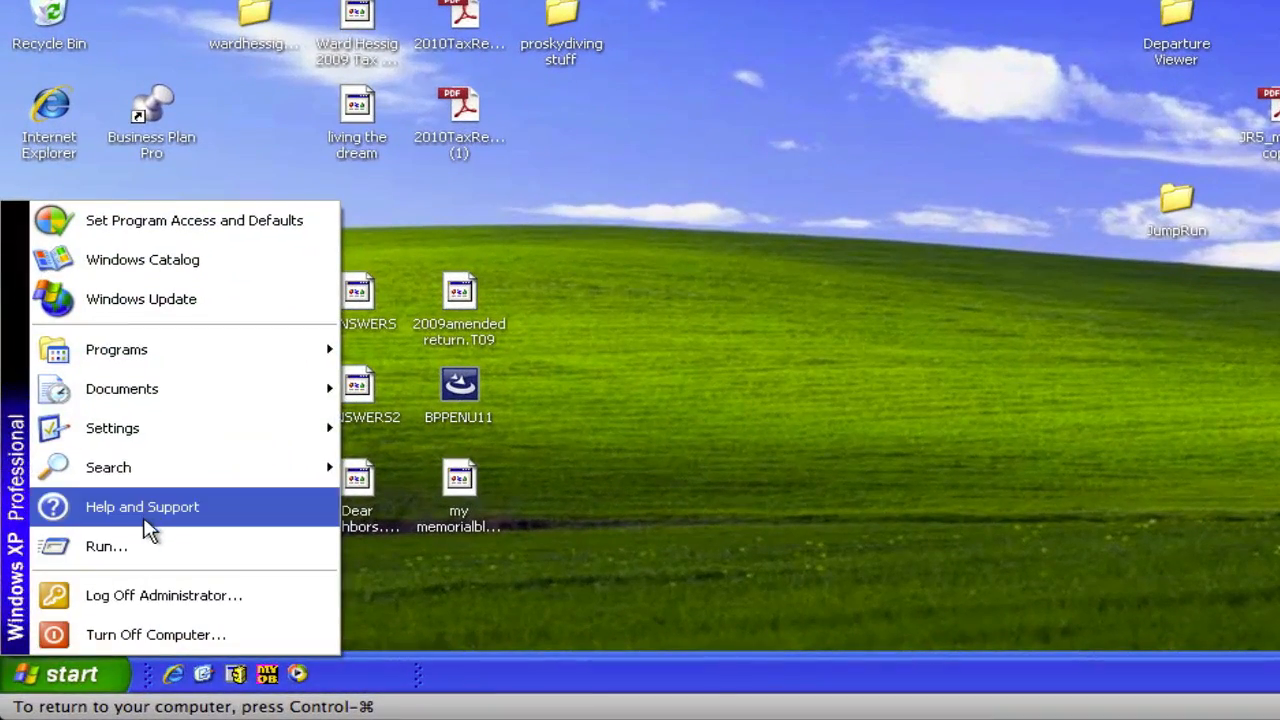
mouse_move(151, 340)
mouse_move(392, 335)
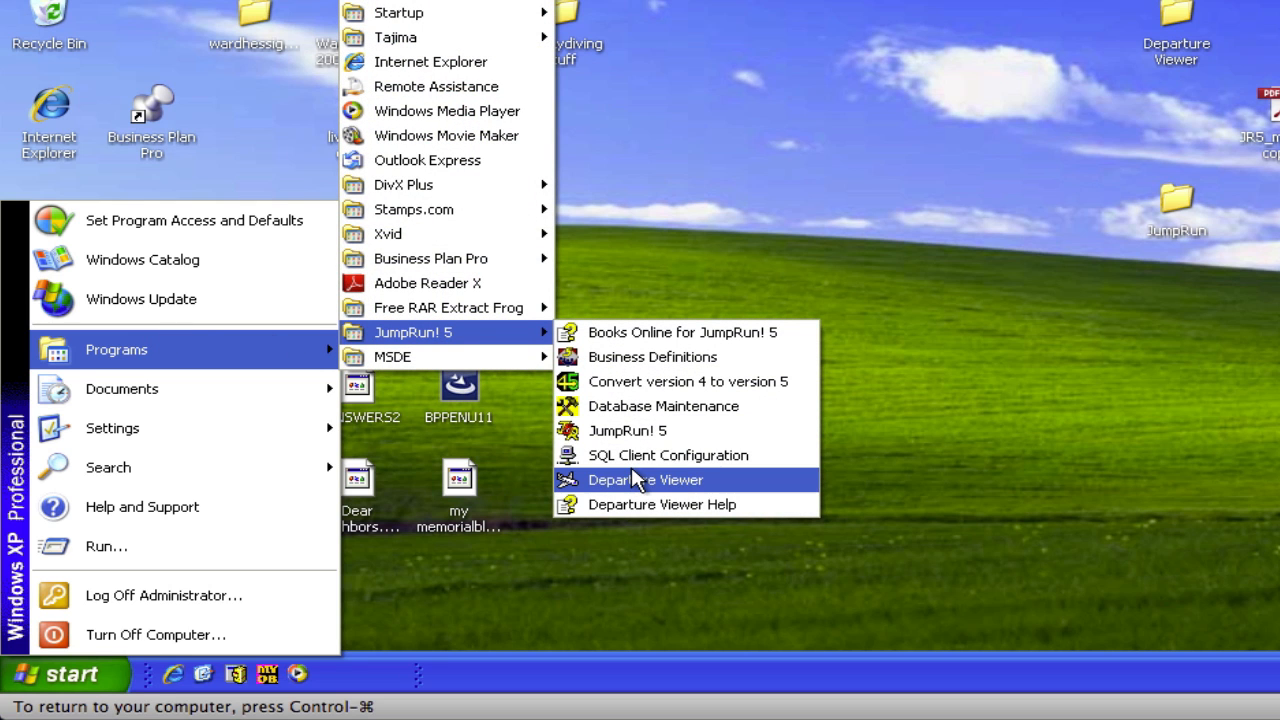
left_click(908, 405)
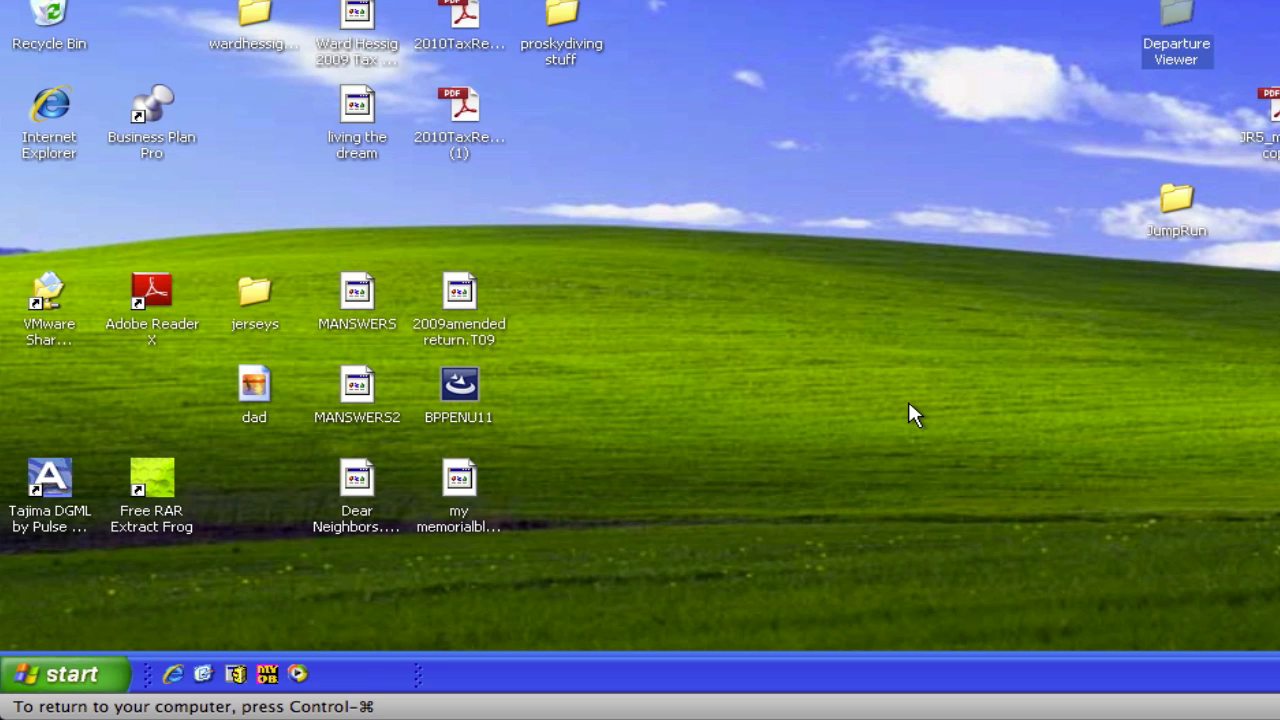